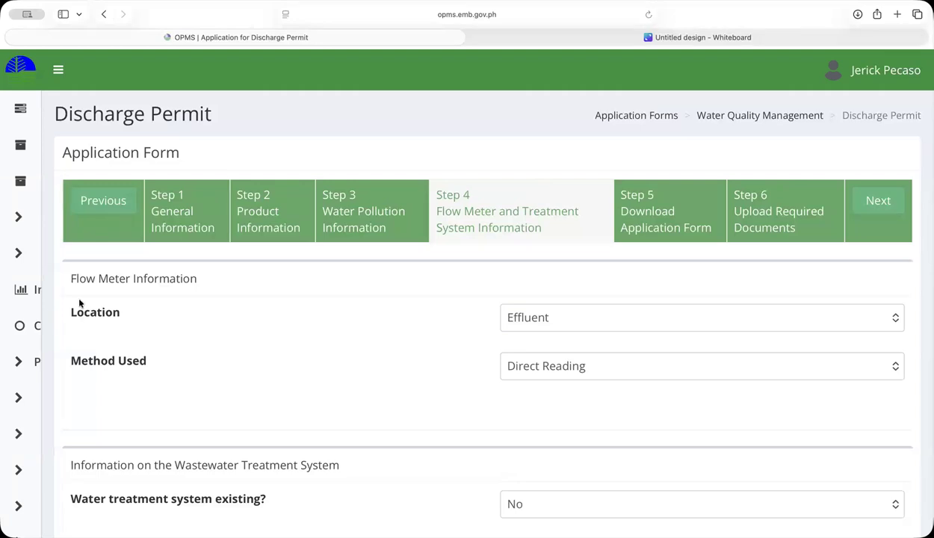
# Step: Highlight the Flow Meter Information and Information on the Wastewater Treatment System headings in the Step 4 form
pyautogui.moveTo(69, 278); pyautogui.dragTo(199, 277)
pyautogui.scroll(-1, 245, 361)
pyautogui.scroll(-2, 245, 358)
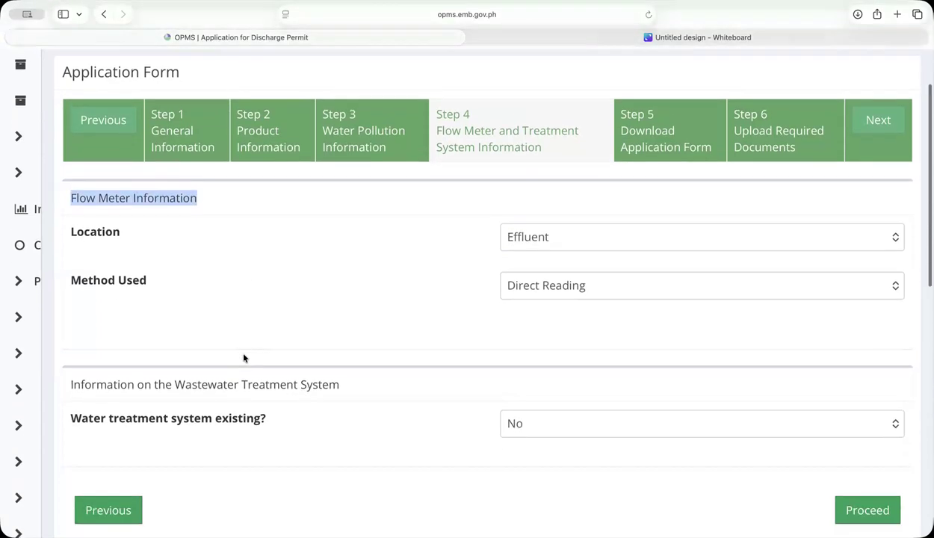
pyautogui.moveTo(68, 385); pyautogui.dragTo(342, 387)
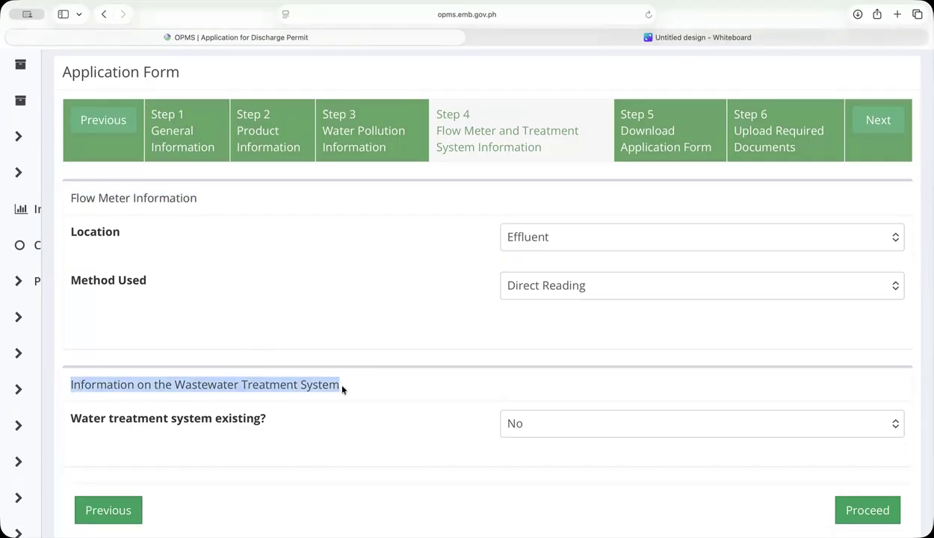
pyautogui.click(247, 258)
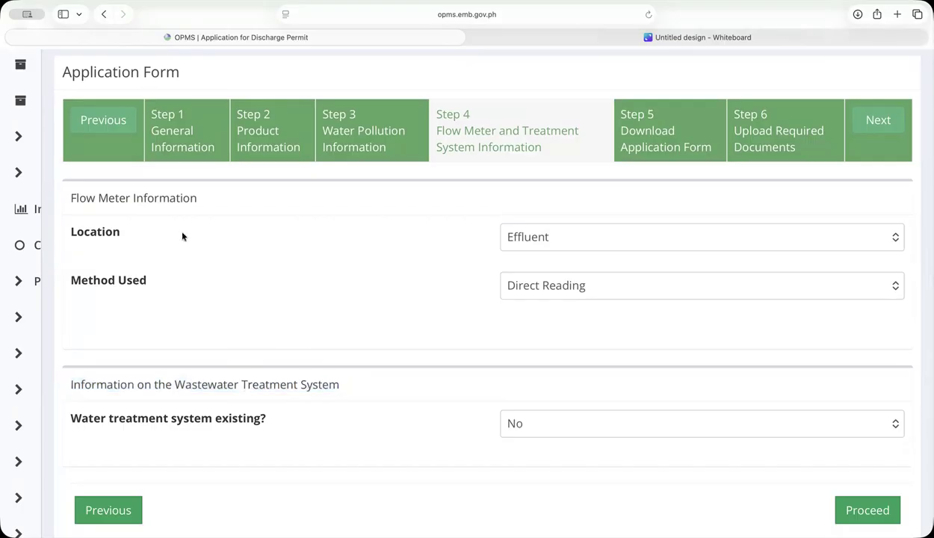
pyautogui.moveTo(69, 198); pyautogui.dragTo(200, 204)
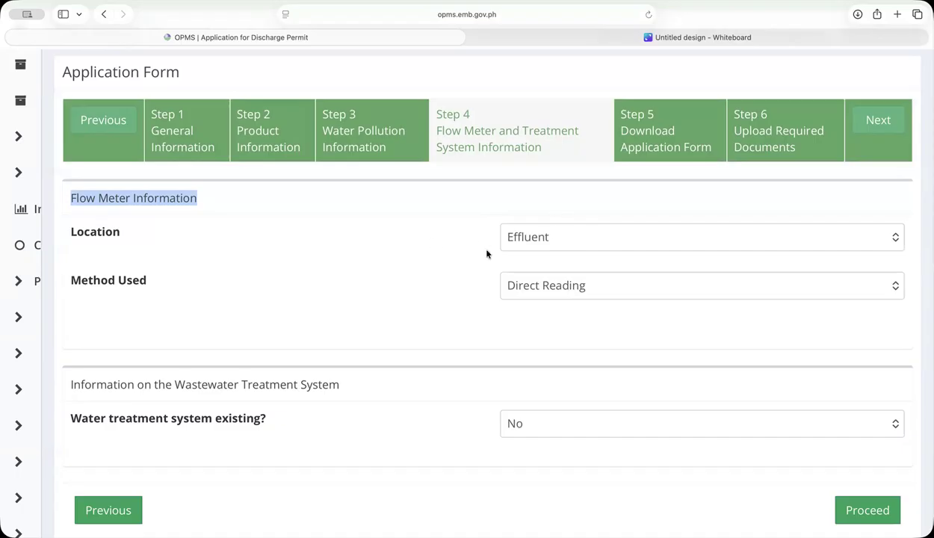
pyautogui.click(207, 203)
pyautogui.moveTo(70, 198); pyautogui.dragTo(133, 199)
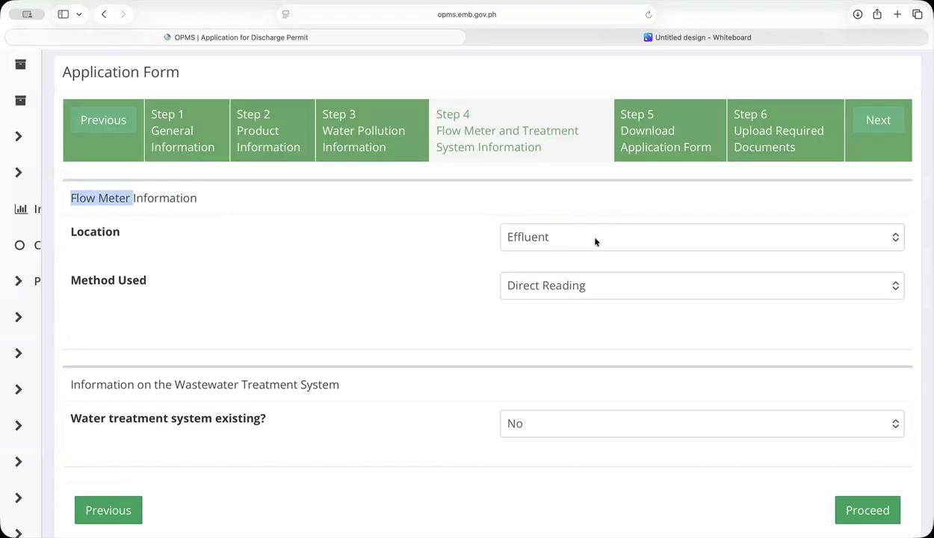
# Step: Show the available Location options for the flow meter without changing the selection
pyautogui.moveTo(711, 44)
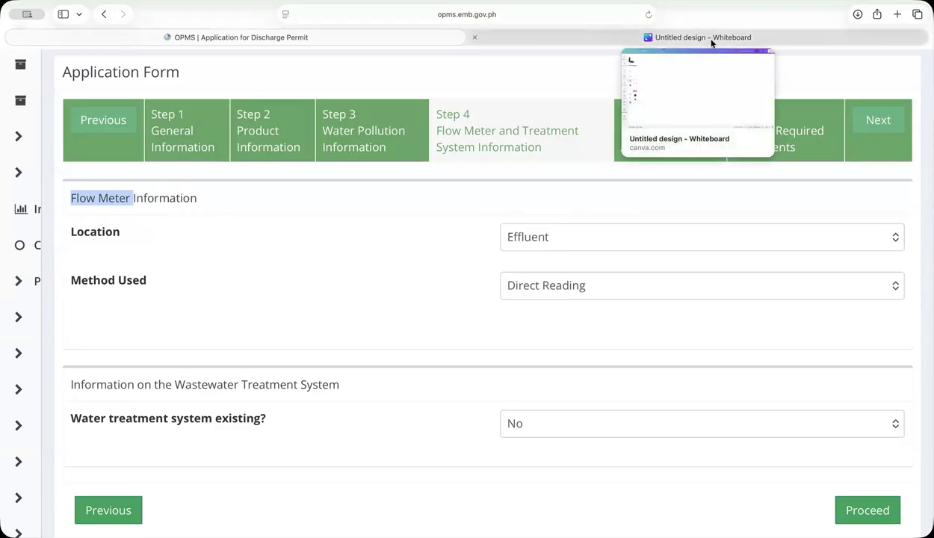
pyautogui.click(622, 236)
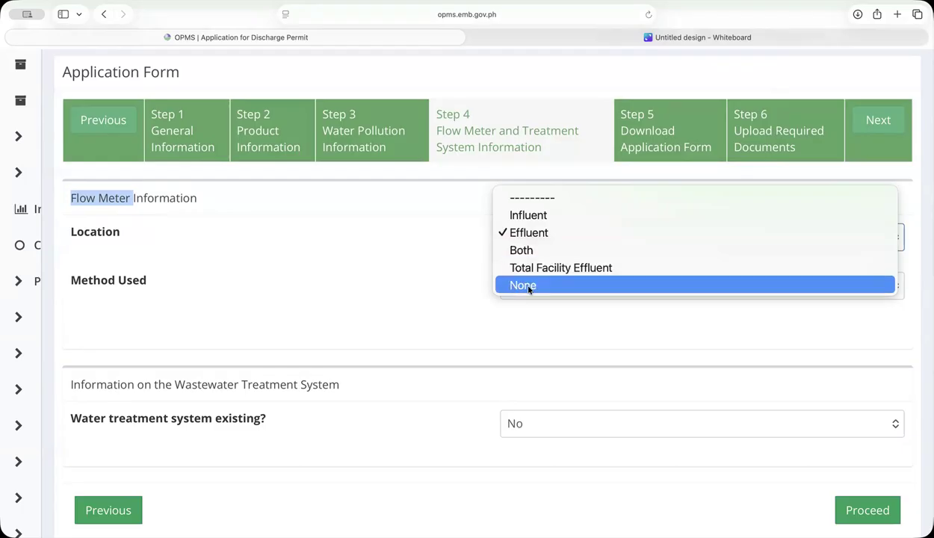
pyautogui.click(711, 38)
# Step: Switch to the Canva whiteboard and draw an open tank with three compartments, labelled STP above it
pyautogui.click(710, 37)
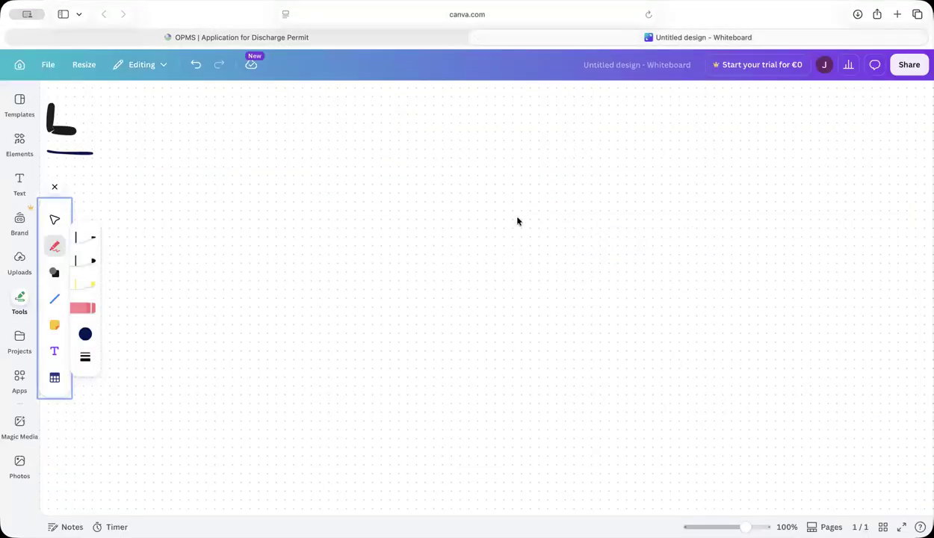
pyautogui.moveTo(471, 251); pyautogui.dragTo(618, 291)
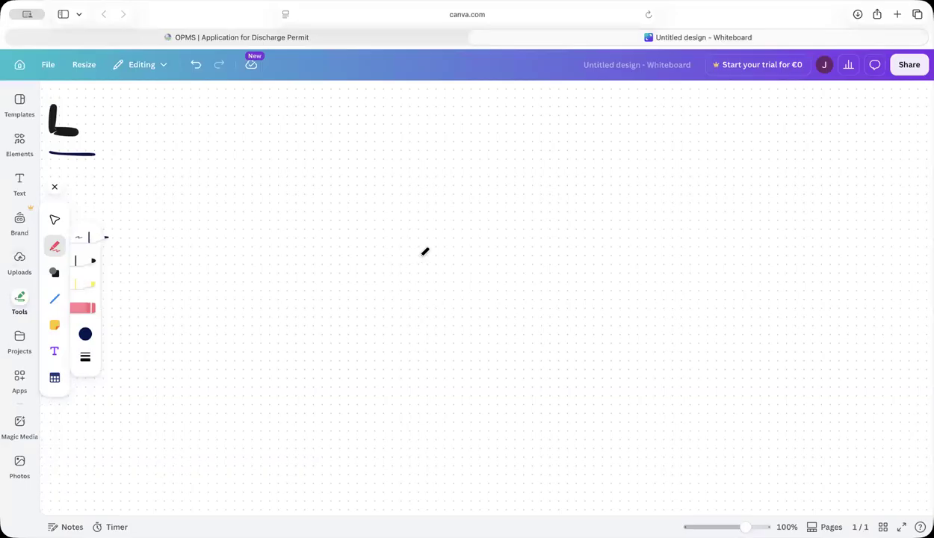
pyautogui.moveTo(461, 245)
pyautogui.mouseDown()
pyautogui.moveTo(468, 295)
pyautogui.moveTo(576, 296)
pyautogui.moveTo(636, 290)
pyautogui.moveTo(636, 236)
pyautogui.mouseUp()
pyautogui.moveTo(522, 246); pyautogui.dragTo(523, 297)
pyautogui.moveTo(575, 248); pyautogui.dragTo(578, 297)
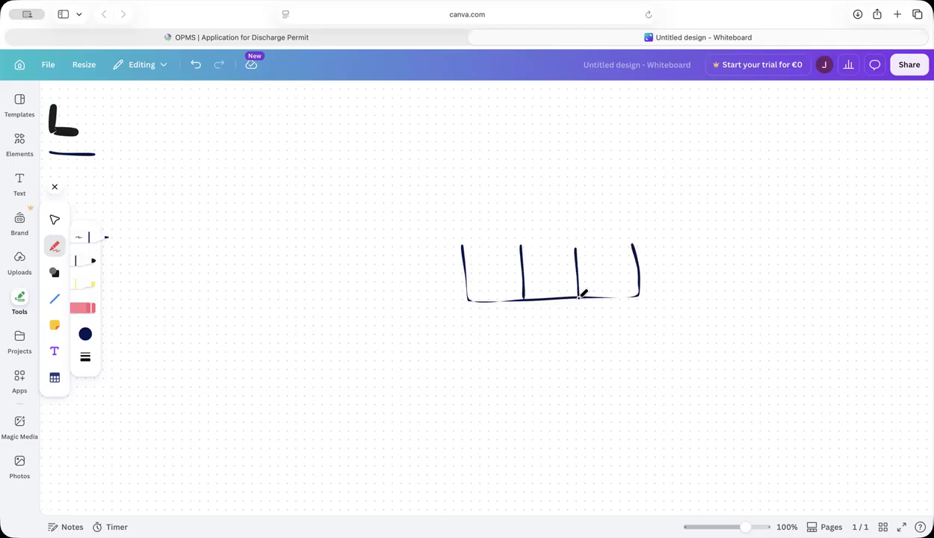
pyautogui.moveTo(533, 209)
pyautogui.mouseDown()
pyautogui.moveTo(515, 224)
pyautogui.moveTo(546, 227)
pyautogui.moveTo(546, 204)
pyautogui.moveTo(560, 228)
pyautogui.moveTo(576, 210)
pyautogui.moveTo(560, 214)
pyautogui.mouseUp()
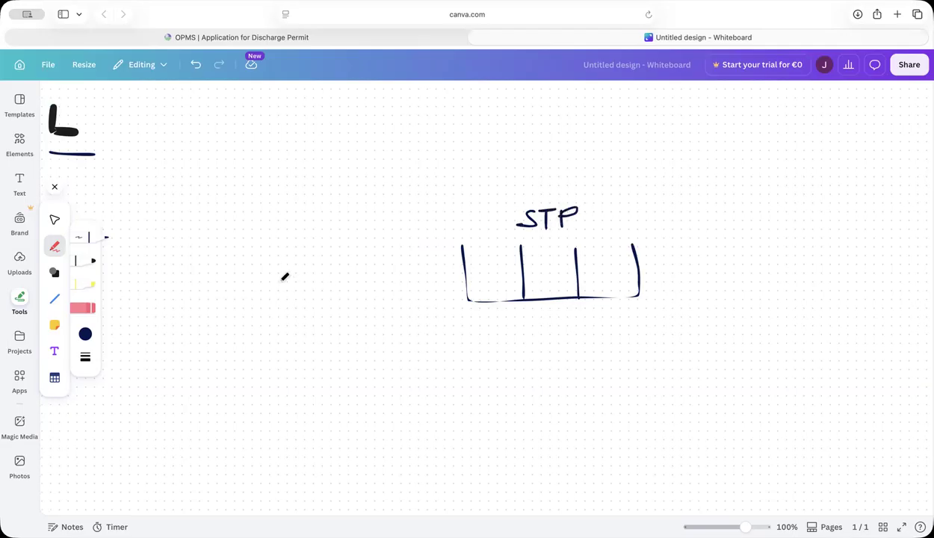
# Step: Draw an inflow arrow into the STP tank, label it WW, and add a circle labelled wm on it
pyautogui.moveTo(264, 277)
pyautogui.mouseDown()
pyautogui.moveTo(464, 273)
pyautogui.moveTo(452, 286)
pyautogui.mouseUp()
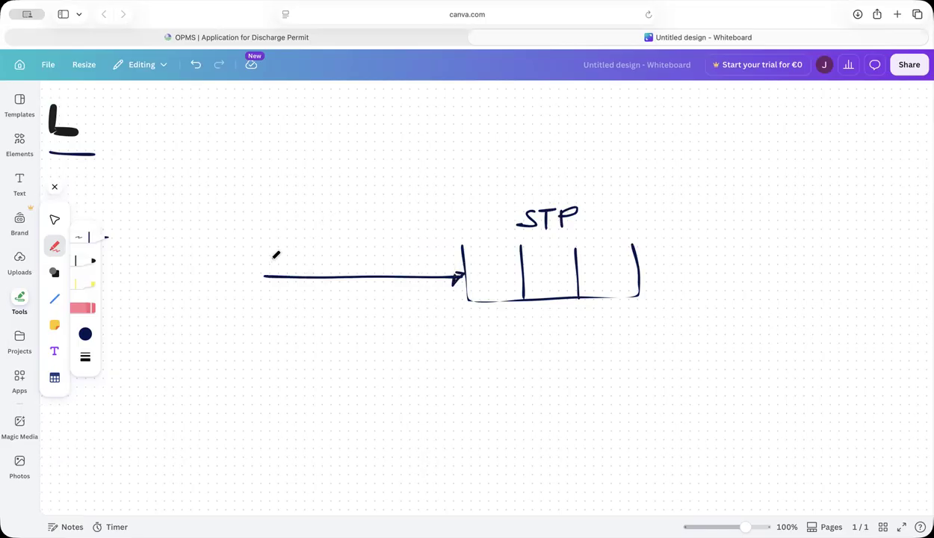
pyautogui.moveTo(258, 240); pyautogui.dragTo(303, 237)
pyautogui.hscroll(1, 395, 253)
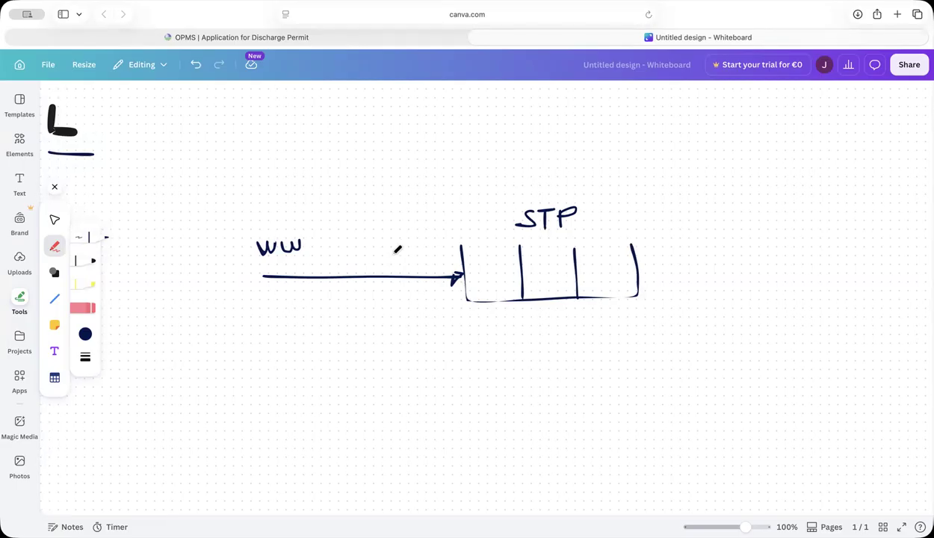
pyautogui.moveTo(403, 263)
pyautogui.mouseDown()
pyautogui.moveTo(384, 269)
pyautogui.moveTo(407, 282)
pyautogui.moveTo(414, 259)
pyautogui.moveTo(392, 254)
pyautogui.moveTo(412, 250)
pyautogui.moveTo(418, 259)
pyautogui.mouseUp()
pyautogui.scroll(1, 389, 250)
pyautogui.scroll(-1, 418, 259)
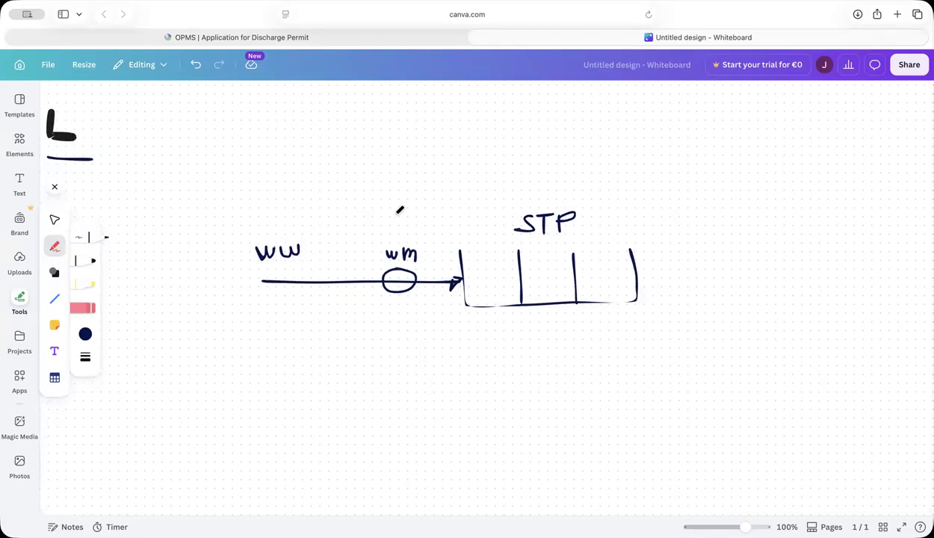
# Step: Write Influent above the WW label and add a rounded D symbol with Vol below the inflow meter
pyautogui.hscroll(-1, 385, 213)
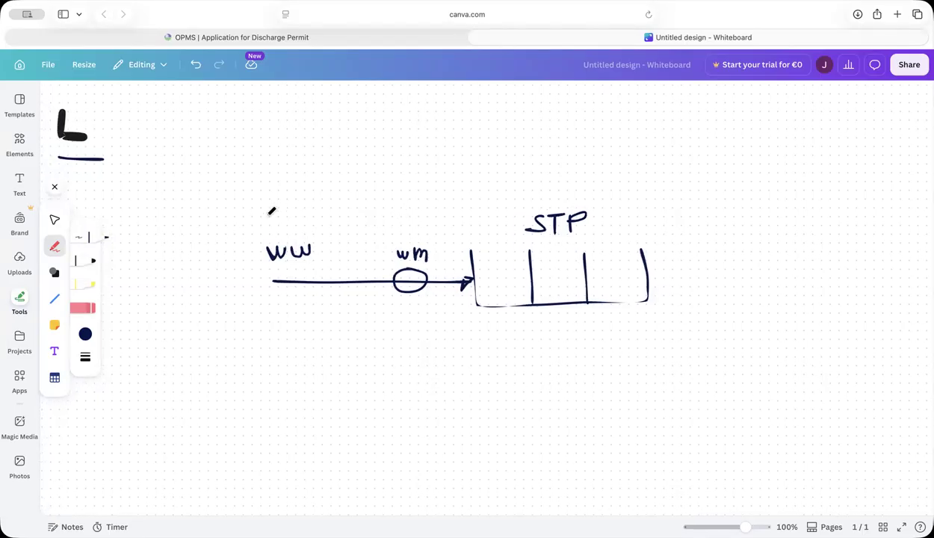
pyautogui.hscroll(-1, 271, 211)
pyautogui.moveTo(276, 209)
pyautogui.mouseDown()
pyautogui.moveTo(275, 230)
pyautogui.moveTo(295, 218)
pyautogui.moveTo(292, 229)
pyautogui.moveTo(300, 207)
pyautogui.moveTo(298, 230)
pyautogui.moveTo(302, 217)
pyautogui.mouseUp()
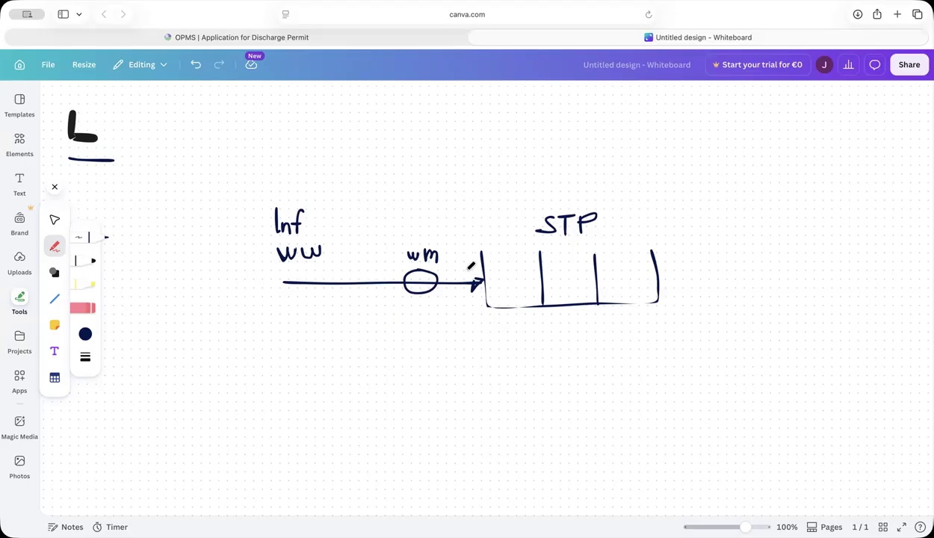
pyautogui.moveTo(309, 210)
pyautogui.mouseDown()
pyautogui.moveTo(309, 231)
pyautogui.moveTo(331, 212)
pyautogui.moveTo(348, 210)
pyautogui.moveTo(353, 229)
pyautogui.moveTo(359, 218)
pyautogui.mouseUp()
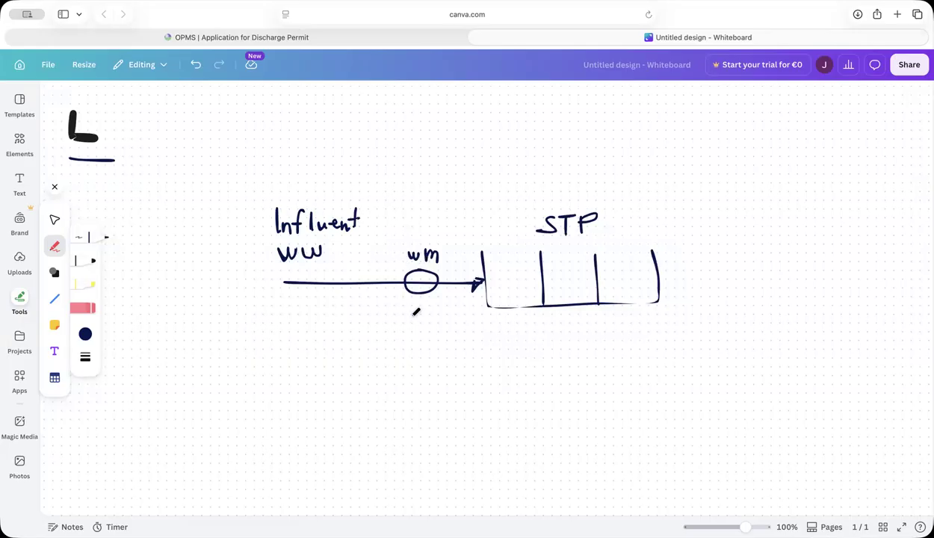
pyautogui.moveTo(411, 315)
pyautogui.mouseDown()
pyautogui.moveTo(417, 300)
pyautogui.moveTo(397, 310)
pyautogui.moveTo(430, 357)
pyautogui.mouseUp()
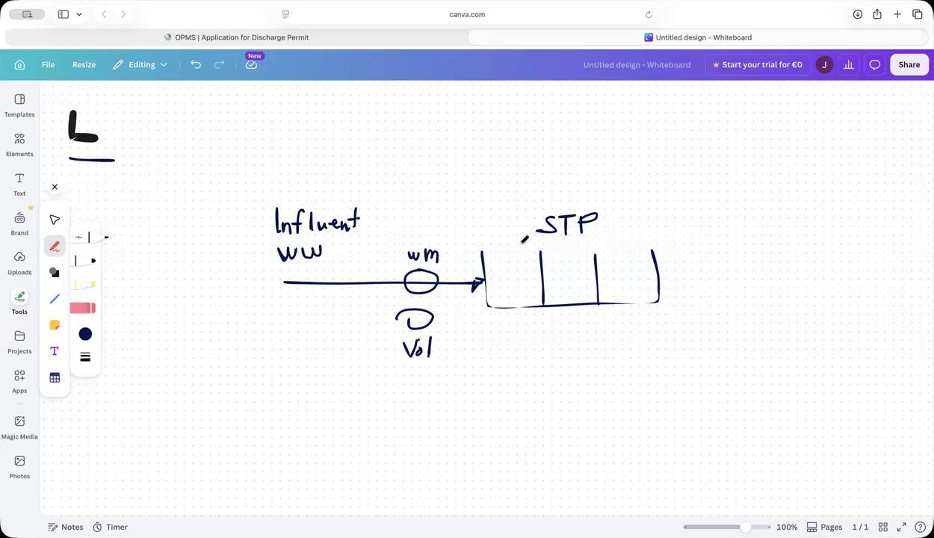
# Step: Draw an outflow arrow from the tank with a circle labelled wm, and label the arrow Effluent
pyautogui.moveTo(660, 273)
pyautogui.mouseDown()
pyautogui.moveTo(722, 271)
pyautogui.moveTo(713, 261)
pyautogui.mouseUp()
pyautogui.moveTo(688, 243)
pyautogui.mouseDown()
pyautogui.moveTo(776, 273)
pyautogui.moveTo(811, 272)
pyautogui.moveTo(797, 283)
pyautogui.mouseUp()
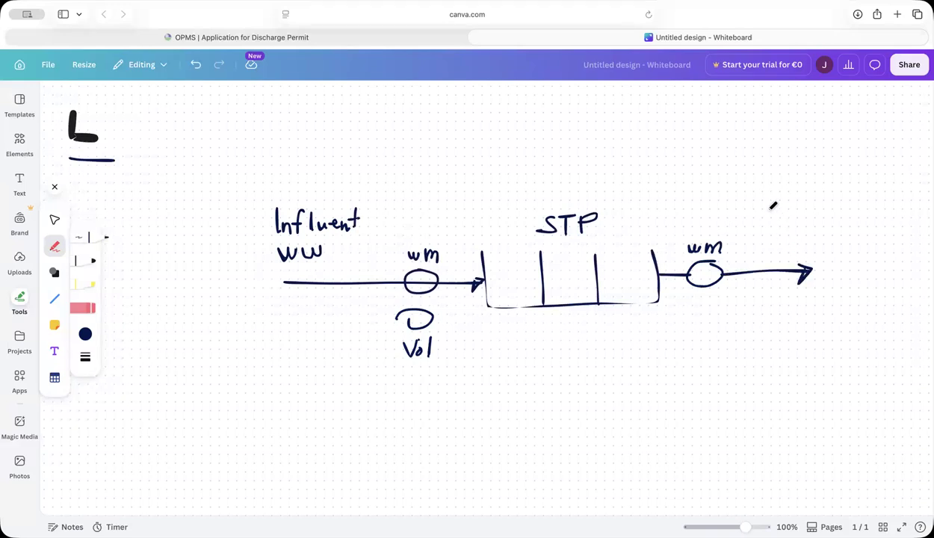
pyautogui.moveTo(755, 217)
pyautogui.mouseDown()
pyautogui.moveTo(754, 242)
pyautogui.moveTo(769, 215)
pyautogui.moveTo(771, 240)
pyautogui.moveTo(786, 221)
pyautogui.moveTo(793, 240)
pyautogui.moveTo(811, 227)
pyautogui.moveTo(850, 246)
pyautogui.moveTo(862, 228)
pyautogui.mouseUp()
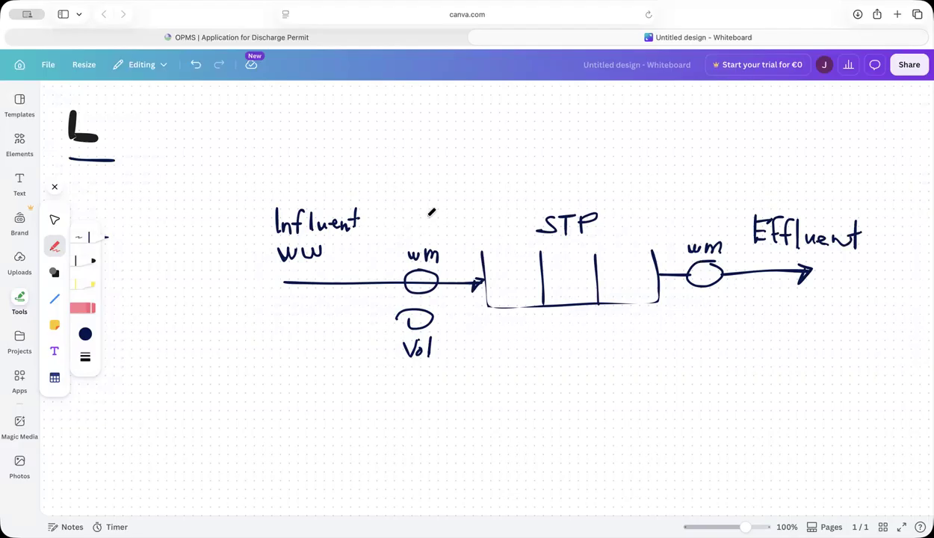
# Step: Number the inflow meter 1 and the outflow meter 2, and draw a check mark beside the diagram
pyautogui.moveTo(419, 218); pyautogui.dragTo(420, 230)
pyautogui.moveTo(694, 222); pyautogui.dragTo(714, 232)
pyautogui.moveTo(161, 259)
pyautogui.mouseDown()
pyautogui.moveTo(170, 272)
pyautogui.moveTo(188, 245)
pyautogui.mouseUp()
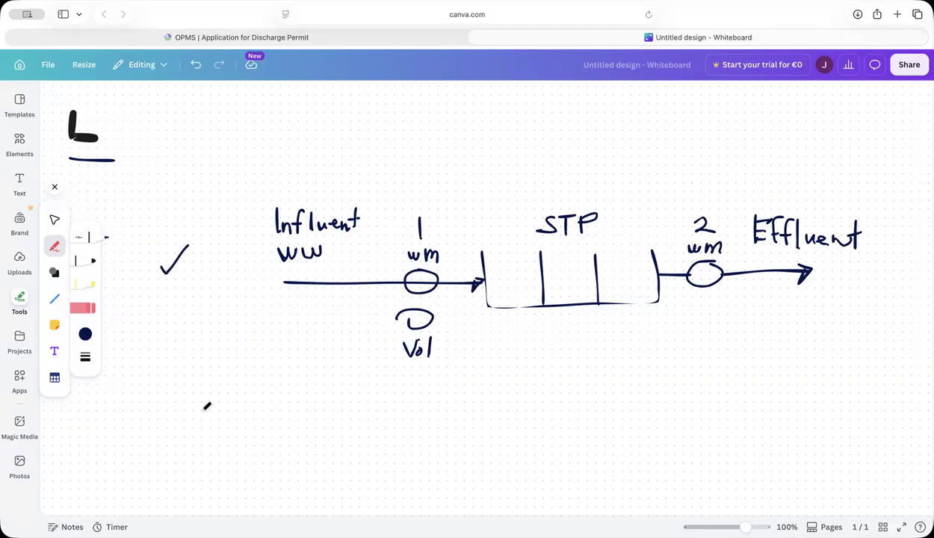
# Step: Draw a second check mark below the first and write wm Effluent beneath the outflow arrow
pyautogui.moveTo(157, 409); pyautogui.dragTo(188, 397)
pyautogui.moveTo(704, 380)
pyautogui.mouseDown()
pyautogui.moveTo(729, 377)
pyautogui.moveTo(744, 396)
pyautogui.moveTo(776, 372)
pyautogui.moveTo(776, 381)
pyautogui.moveTo(776, 370)
pyautogui.moveTo(774, 390)
pyautogui.mouseUp()
pyautogui.moveTo(770, 379)
pyautogui.mouseDown()
pyautogui.moveTo(796, 369)
pyautogui.moveTo(793, 388)
pyautogui.mouseUp()
pyautogui.moveTo(789, 379)
pyautogui.mouseDown()
pyautogui.moveTo(806, 371)
pyautogui.moveTo(804, 389)
pyautogui.moveTo(815, 388)
pyautogui.moveTo(856, 366)
pyautogui.mouseUp()
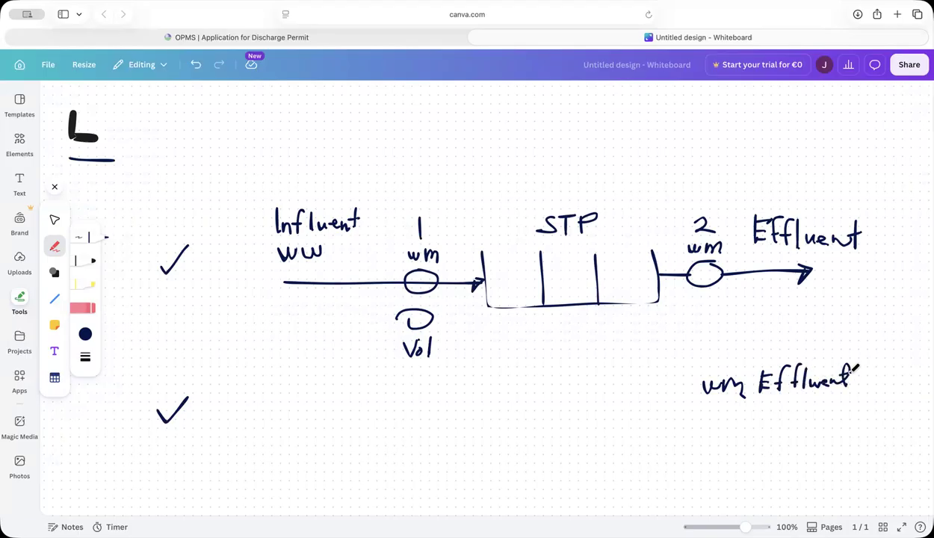
# Step: Draw a third check mark below the second and write Influent next to it
pyautogui.moveTo(157, 469); pyautogui.dragTo(196, 461)
pyautogui.moveTo(284, 446)
pyautogui.mouseDown()
pyautogui.moveTo(281, 475)
pyautogui.moveTo(302, 472)
pyautogui.mouseUp()
pyautogui.moveTo(330, 442); pyautogui.dragTo(313, 478)
pyautogui.moveTo(305, 458)
pyautogui.mouseDown()
pyautogui.moveTo(330, 455)
pyautogui.moveTo(332, 469)
pyautogui.moveTo(352, 452)
pyautogui.moveTo(374, 465)
pyautogui.moveTo(403, 451)
pyautogui.moveTo(410, 468)
pyautogui.mouseUp()
pyautogui.moveTo(416, 436)
pyautogui.mouseDown()
pyautogui.moveTo(416, 469)
pyautogui.moveTo(427, 448)
pyautogui.mouseUp()
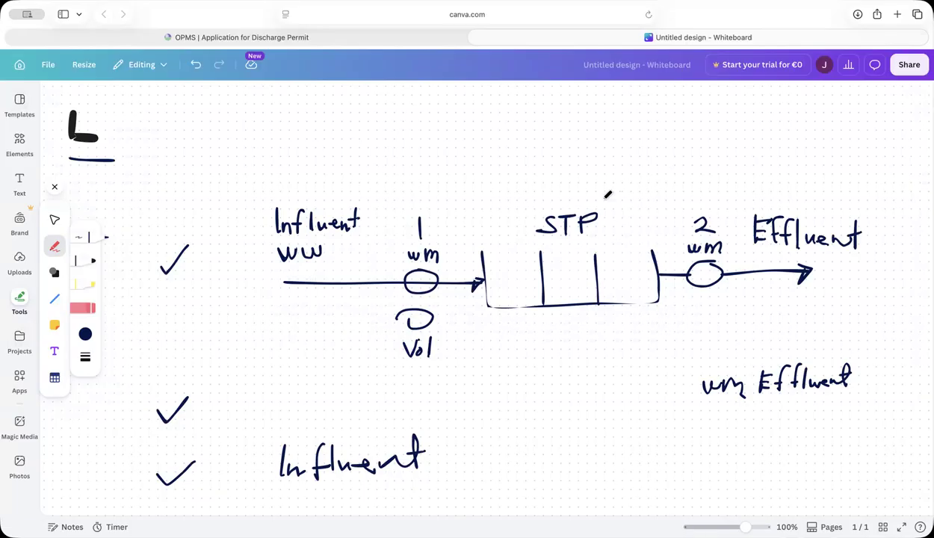
# Step: Circle the STP label and draw an ellipse labelled STR with an outgoing arrow above the tank
pyautogui.moveTo(587, 206)
pyautogui.mouseDown()
pyautogui.moveTo(535, 204)
pyautogui.moveTo(599, 238)
pyautogui.moveTo(594, 210)
pyautogui.mouseUp()
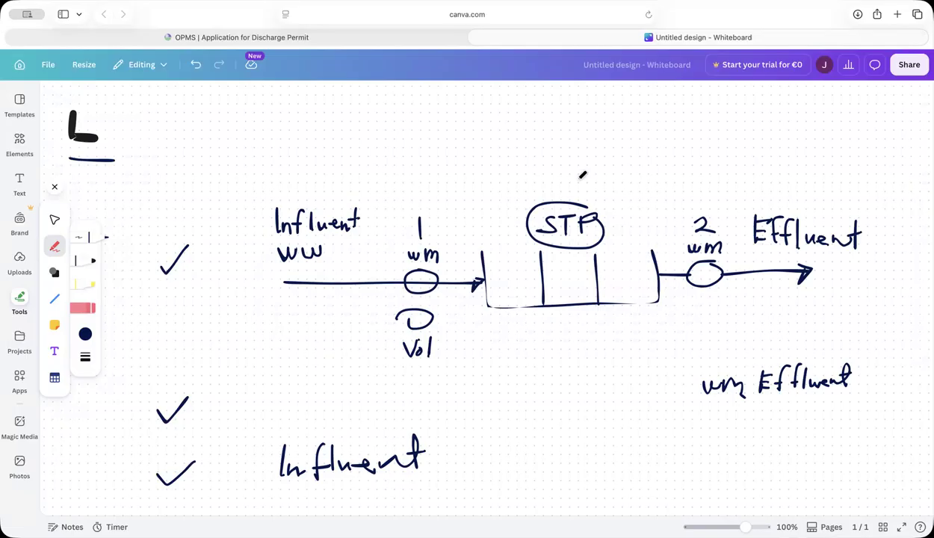
pyautogui.moveTo(551, 120)
pyautogui.mouseDown()
pyautogui.moveTo(519, 138)
pyautogui.moveTo(545, 132)
pyautogui.mouseUp()
pyautogui.moveTo(534, 98)
pyautogui.mouseDown()
pyautogui.moveTo(519, 111)
pyautogui.moveTo(543, 112)
pyautogui.moveTo(556, 98)
pyautogui.moveTo(559, 112)
pyautogui.moveTo(747, 134)
pyautogui.moveTo(750, 144)
pyautogui.moveTo(742, 130)
pyautogui.mouseUp()
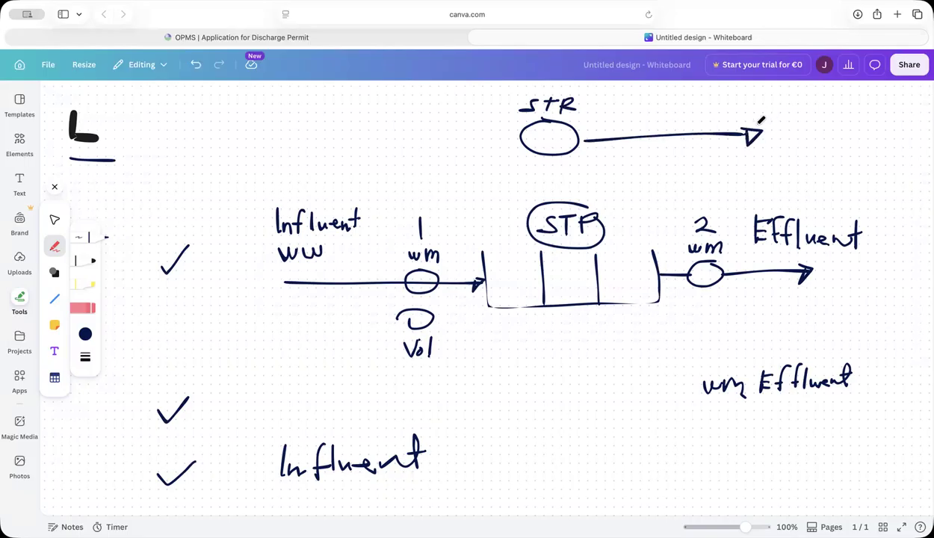
# Step: Write STP inside the upper ellipse, and connect the effluent line to its arrow with a meter circle labelled wm
pyautogui.hscroll(-1, 706, 129)
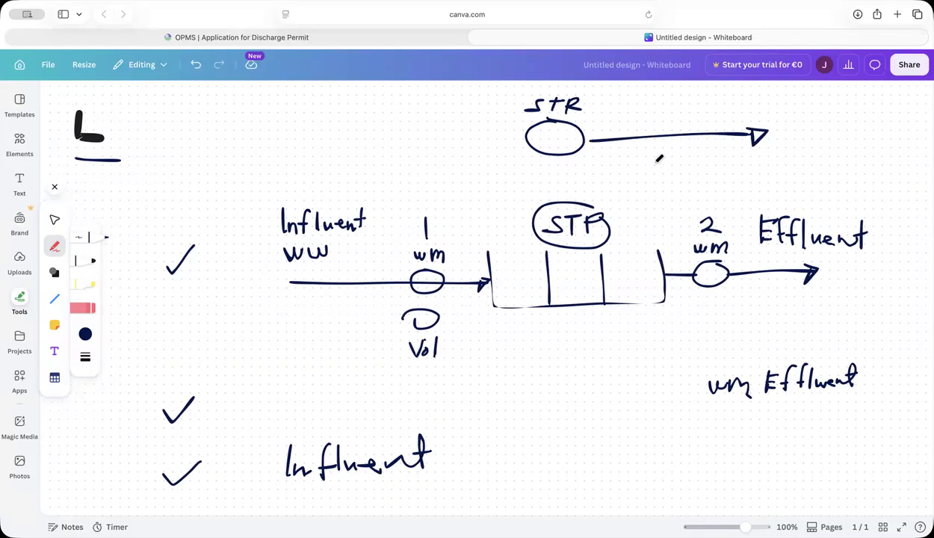
pyautogui.hscroll(-1, 784, 122)
pyautogui.scroll(1, 784, 122)
pyautogui.moveTo(557, 134)
pyautogui.mouseDown()
pyautogui.moveTo(546, 140)
pyautogui.moveTo(551, 150)
pyautogui.moveTo(568, 126)
pyautogui.moveTo(559, 145)
pyautogui.mouseUp()
pyautogui.moveTo(561, 127); pyautogui.dragTo(561, 138)
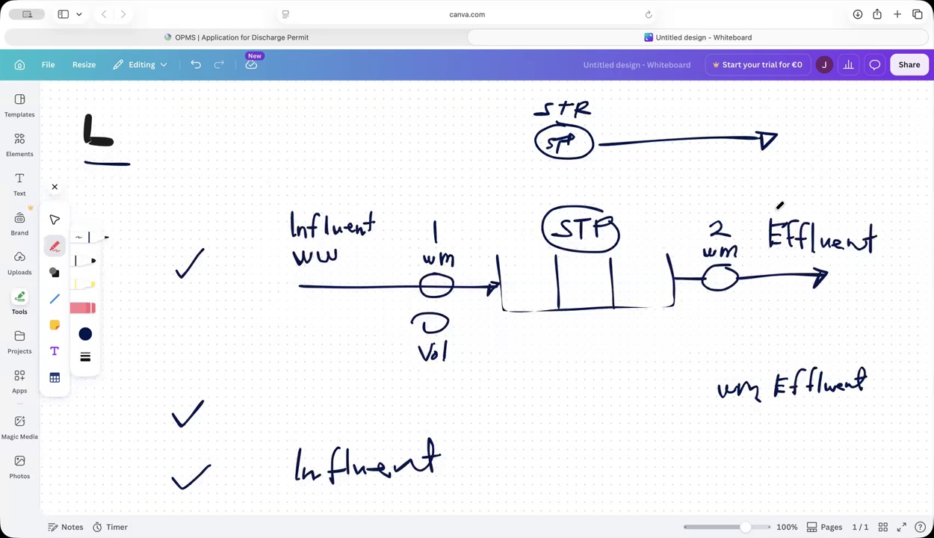
pyautogui.moveTo(750, 274)
pyautogui.mouseDown()
pyautogui.moveTo(722, 142)
pyautogui.moveTo(732, 143)
pyautogui.moveTo(739, 127)
pyautogui.moveTo(728, 109)
pyautogui.moveTo(757, 110)
pyautogui.mouseUp()
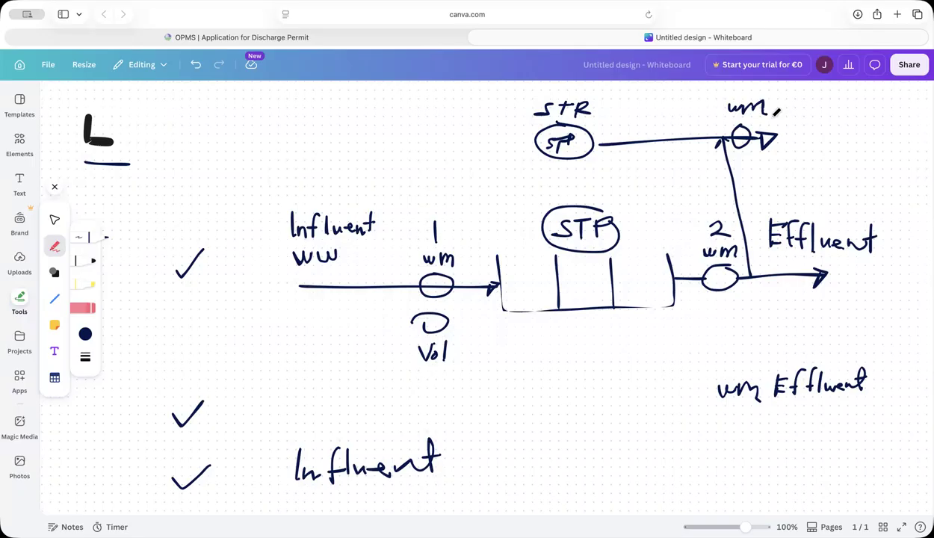
# Step: Return to the discharge permit form and set the flow meter's Location to None
pyautogui.click(290, 34)
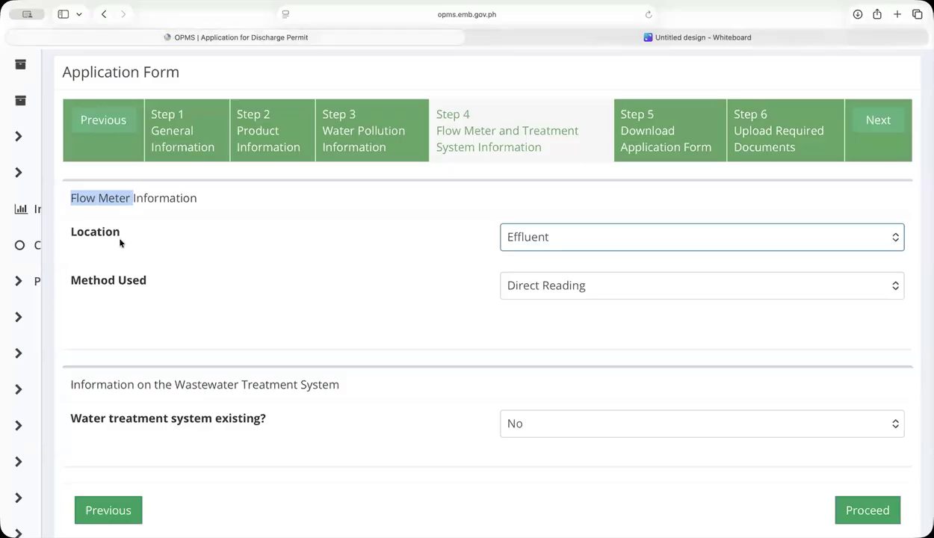
pyautogui.click(574, 240)
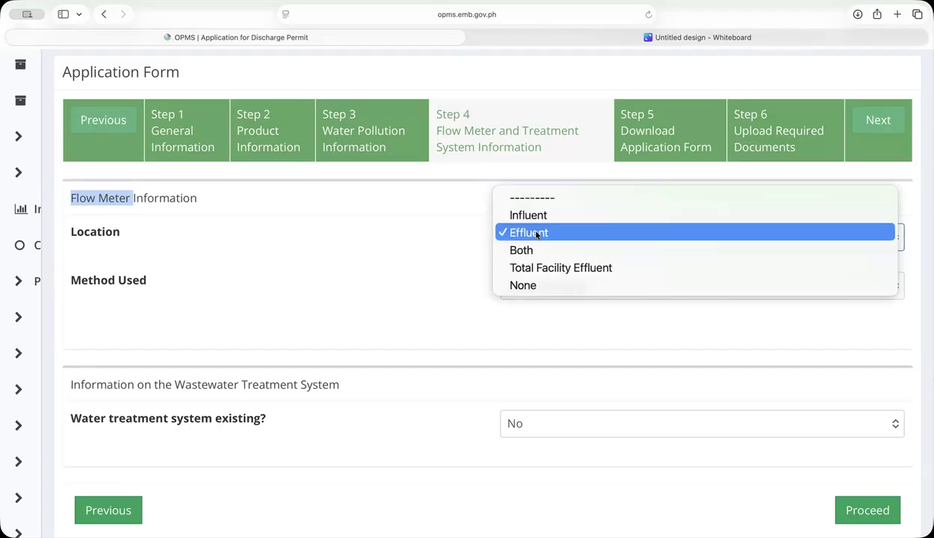
pyautogui.click(550, 286)
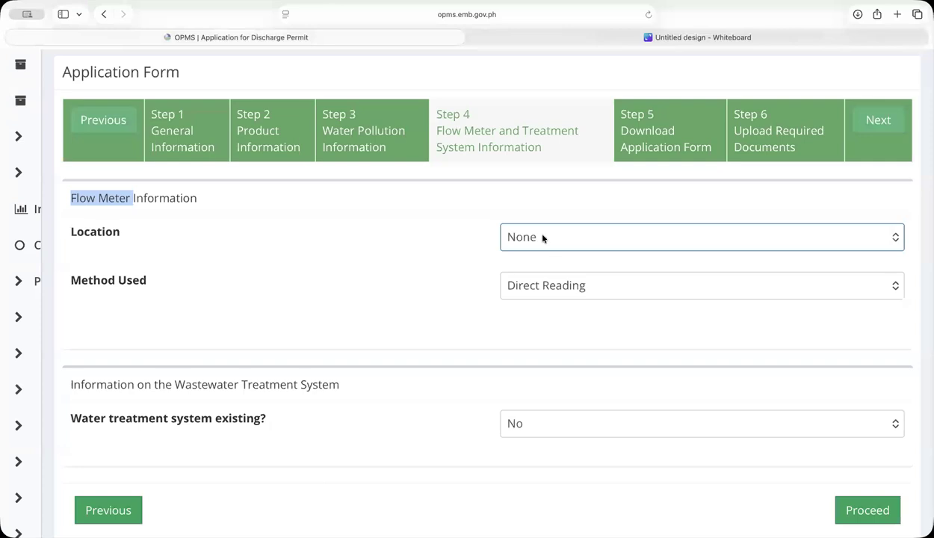
pyautogui.scroll(-1, 543, 238)
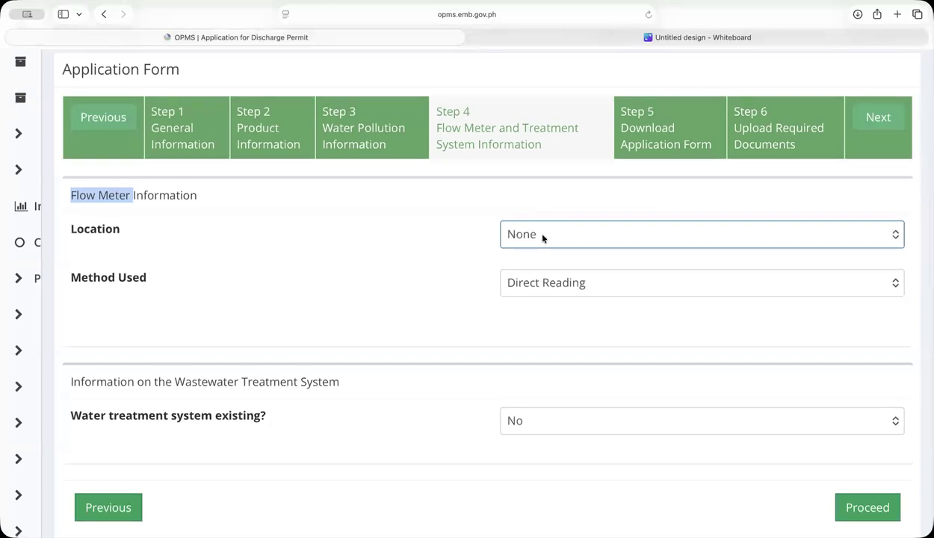
# Step: Switch to the whiteboard and draw a rectangle labelled ST in the empty area below the word Influent
pyautogui.click(671, 39)
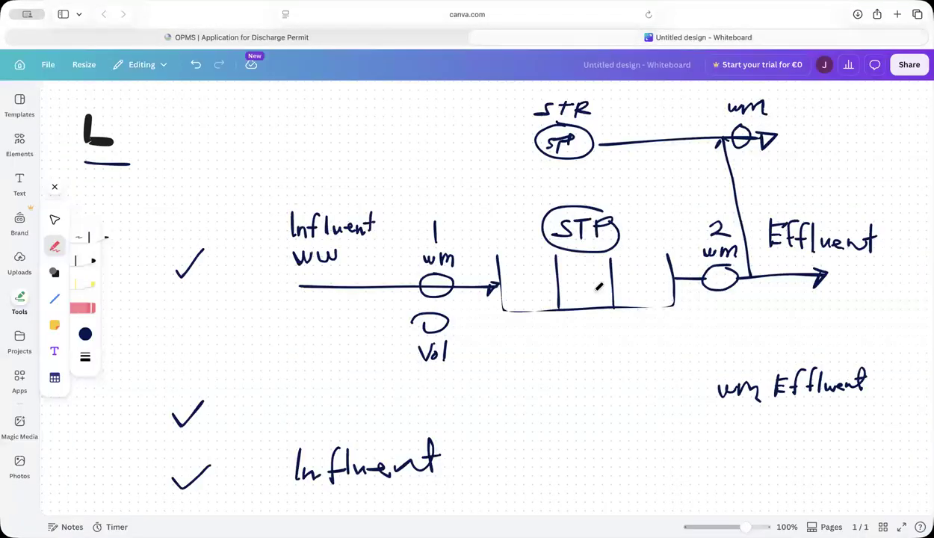
pyautogui.scroll(-8, 584, 284)
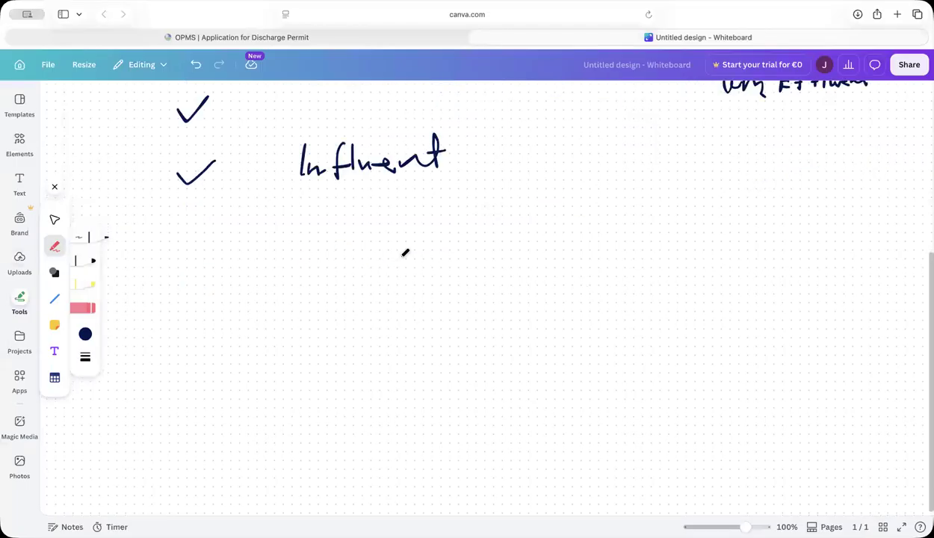
pyautogui.moveTo(425, 304)
pyautogui.mouseDown()
pyautogui.moveTo(426, 348)
pyautogui.moveTo(501, 352)
pyautogui.moveTo(572, 345)
pyautogui.moveTo(561, 299)
pyautogui.mouseUp()
pyautogui.moveTo(425, 304); pyautogui.dragTo(562, 300)
pyautogui.moveTo(479, 319)
pyautogui.mouseDown()
pyautogui.moveTo(470, 332)
pyautogui.moveTo(490, 319)
pyautogui.mouseUp()
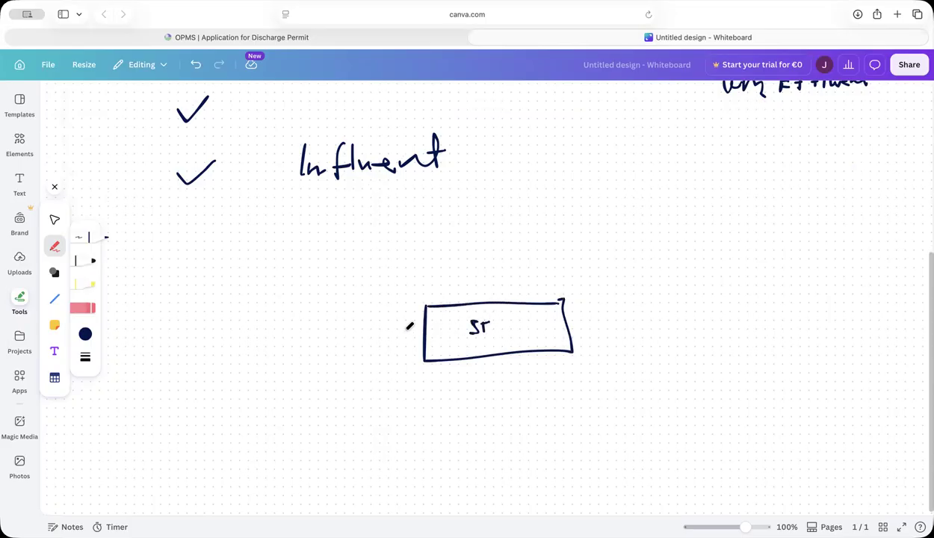
# Step: Draw an incoming arrow labelled Inf to the ST box, add two dividers inside it and an X at its outlet
pyautogui.moveTo(330, 236)
pyautogui.mouseDown()
pyautogui.moveTo(332, 283)
pyautogui.moveTo(374, 323)
pyautogui.moveTo(420, 324)
pyautogui.moveTo(418, 333)
pyautogui.mouseUp()
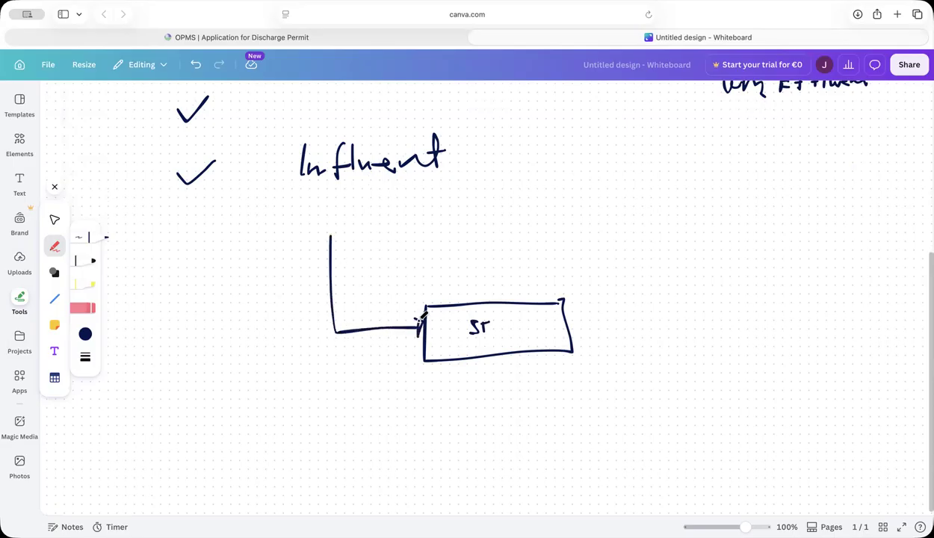
pyautogui.moveTo(361, 283)
pyautogui.mouseDown()
pyautogui.moveTo(362, 301)
pyautogui.moveTo(377, 301)
pyautogui.mouseUp()
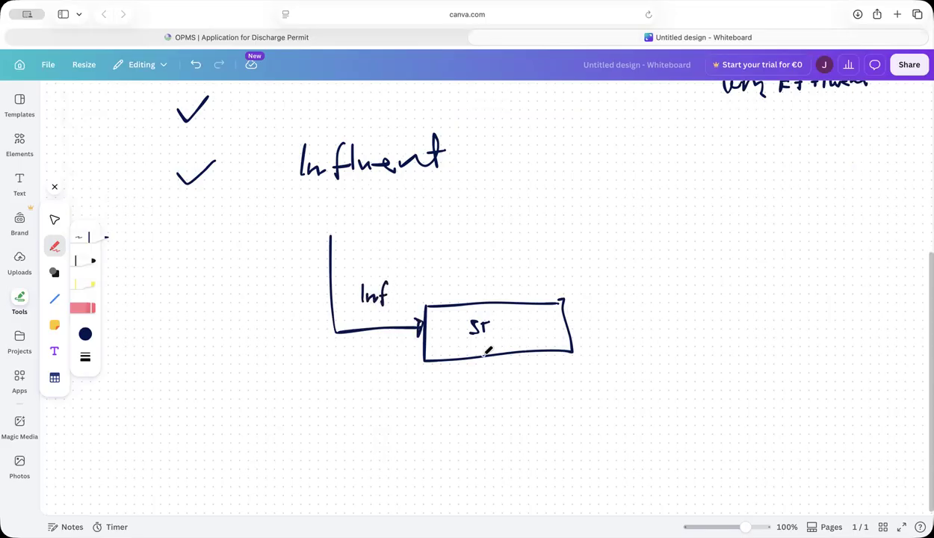
pyautogui.moveTo(460, 323); pyautogui.dragTo(459, 357)
pyautogui.moveTo(513, 321); pyautogui.dragTo(516, 345)
pyautogui.moveTo(574, 315)
pyautogui.mouseDown()
pyautogui.moveTo(586, 324)
pyautogui.moveTo(575, 324)
pyautogui.mouseUp()
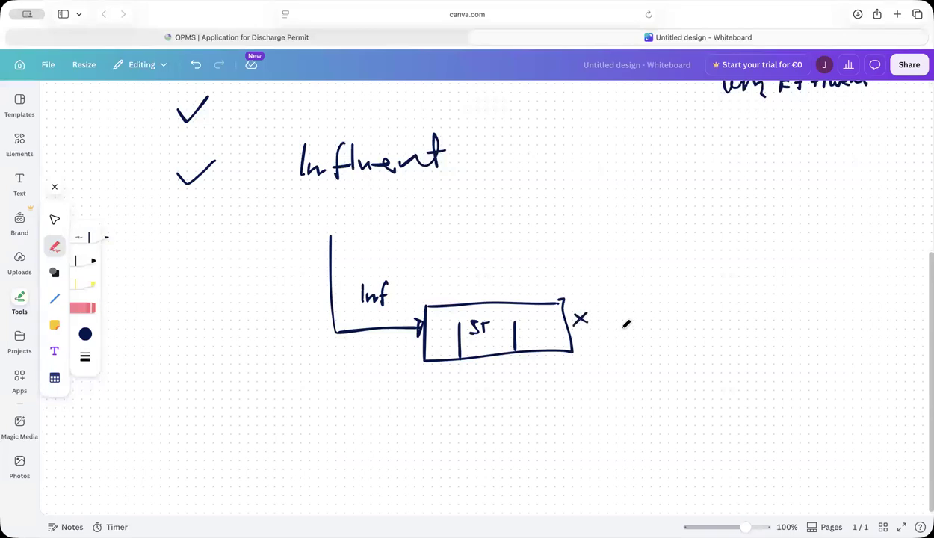
# Step: Return to the discharge permit form and set the flow meter's Method Used to Not Applicable
pyautogui.click(313, 36)
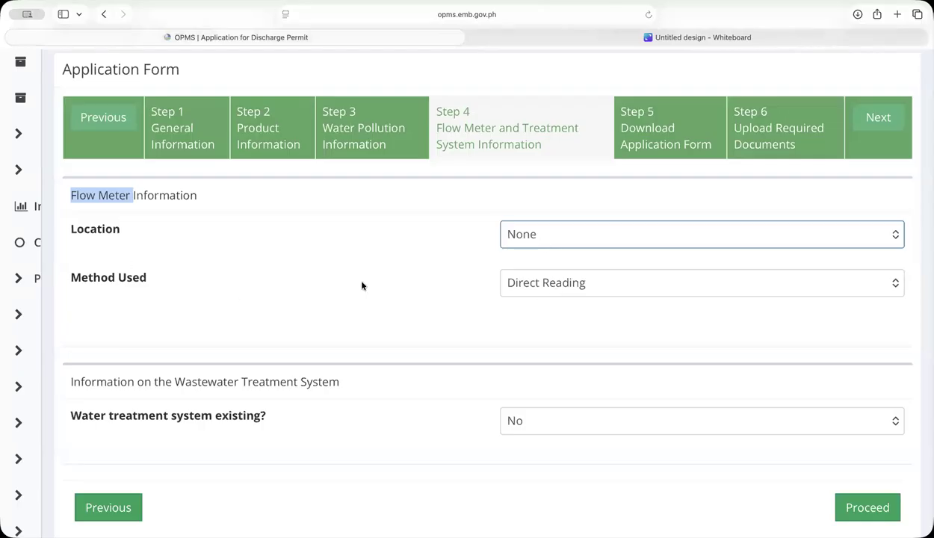
pyautogui.click(546, 284)
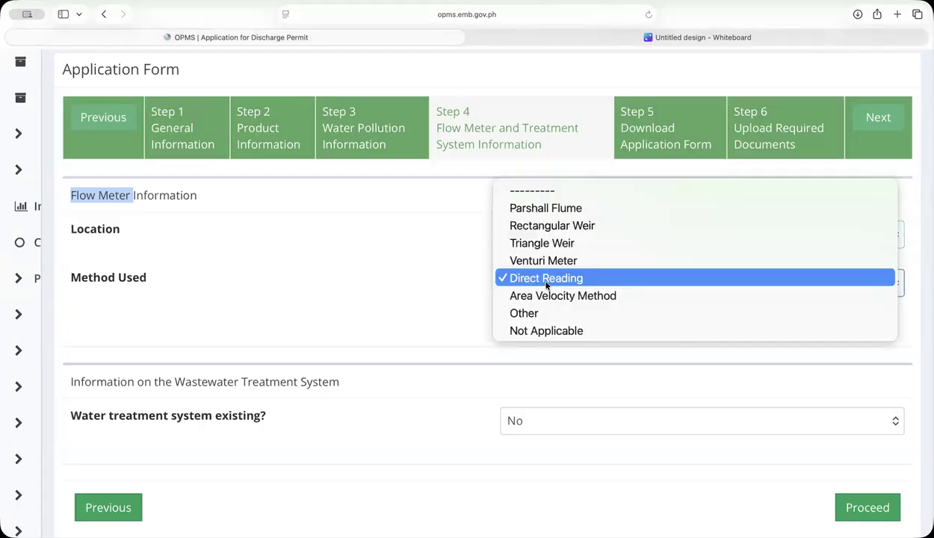
pyautogui.click(566, 330)
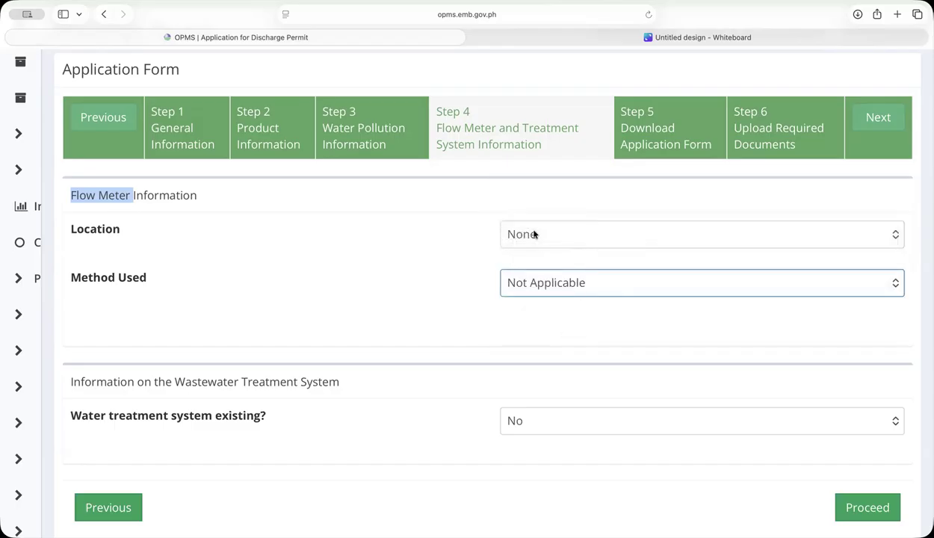
# Step: Set the flow meter's Location to Both and its Method Used to Direct Reading
pyautogui.click(530, 236)
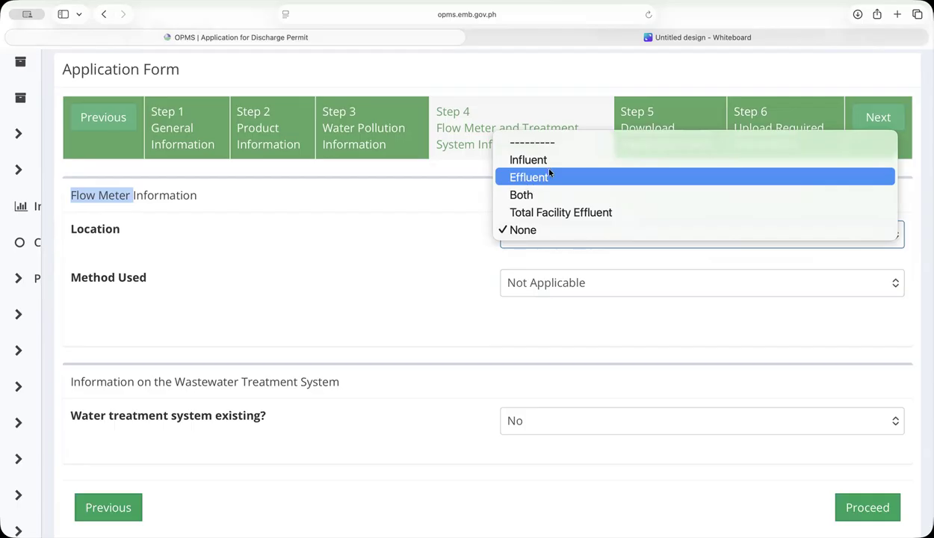
pyautogui.click(534, 195)
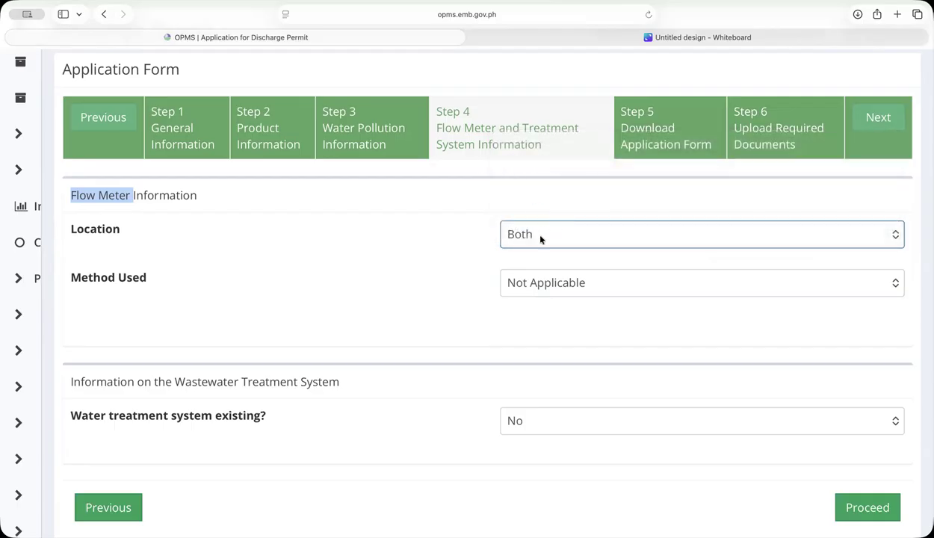
pyautogui.click(569, 290)
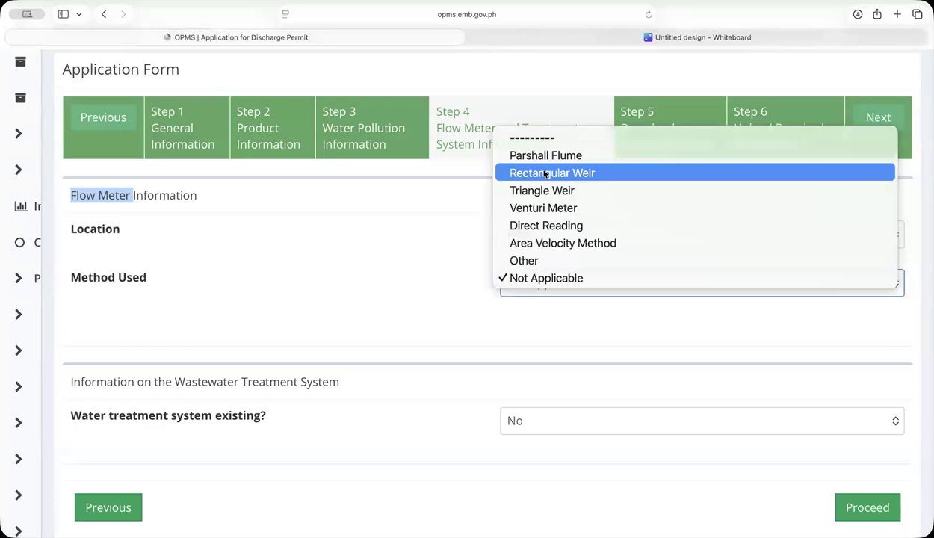
pyautogui.click(532, 226)
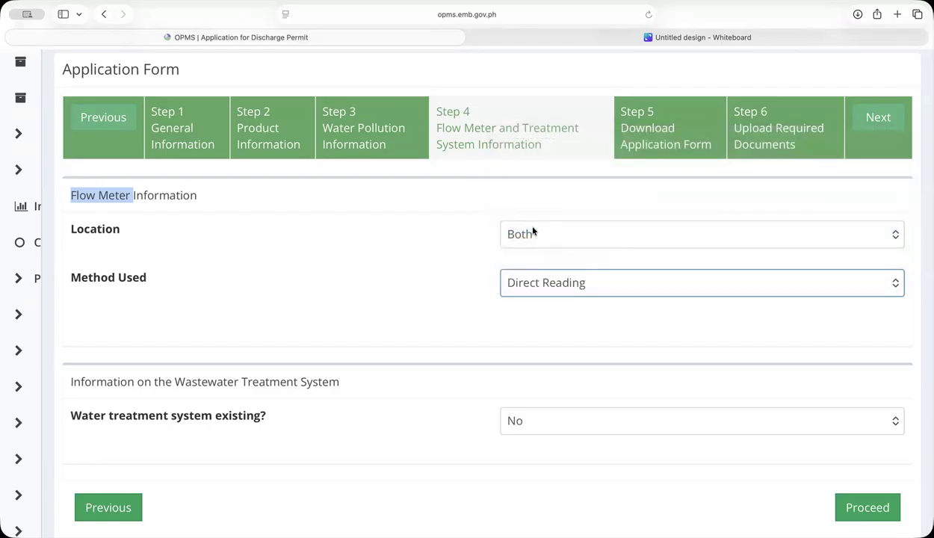
pyautogui.scroll(-2, 533, 231)
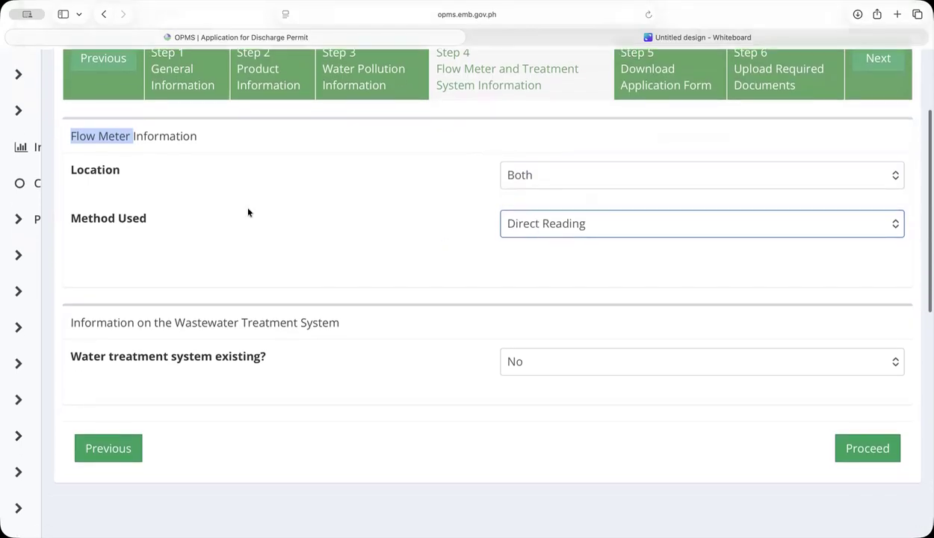
pyautogui.click(206, 198)
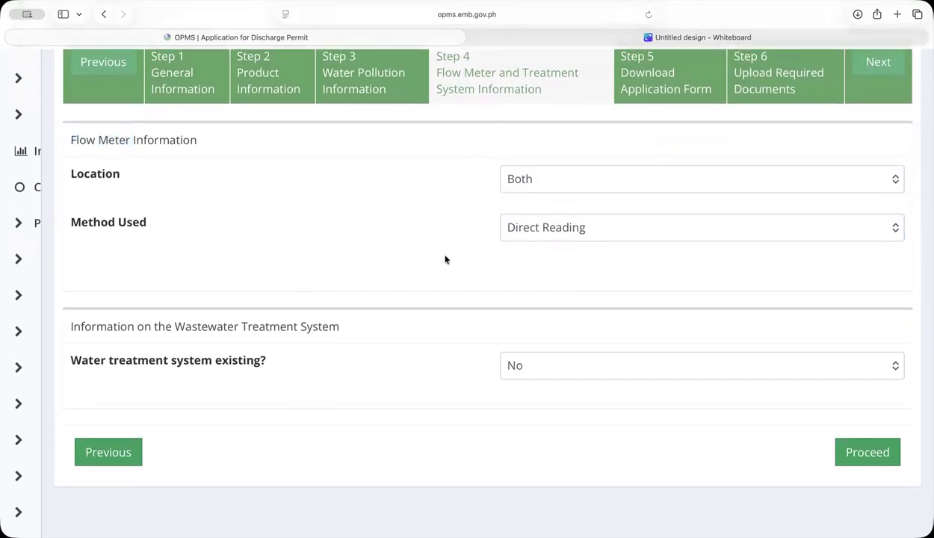
# Step: Highlight the section heading Information on the Wastewater Treatment System, then clear the highlight
pyautogui.scroll(-3, 445, 259)
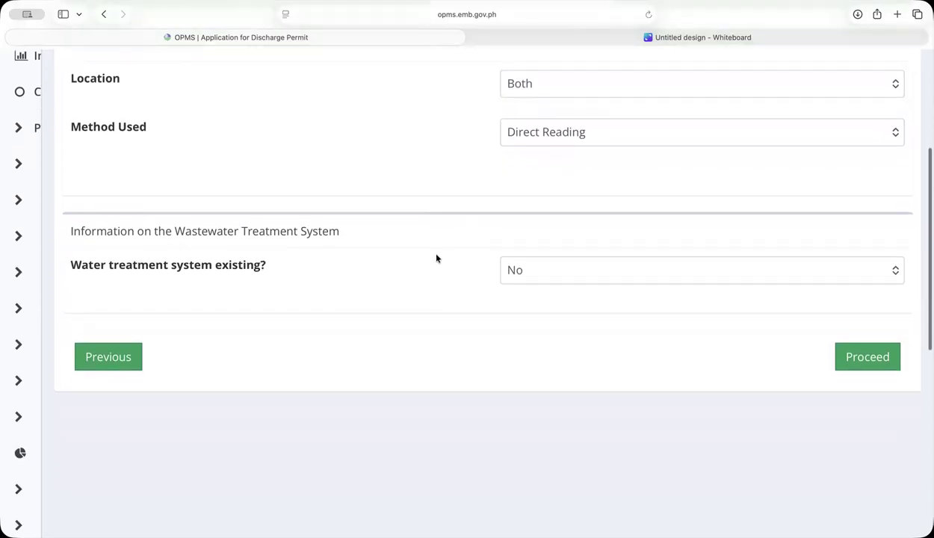
pyautogui.moveTo(70, 235); pyautogui.dragTo(340, 233)
pyautogui.scroll(3, 371, 427)
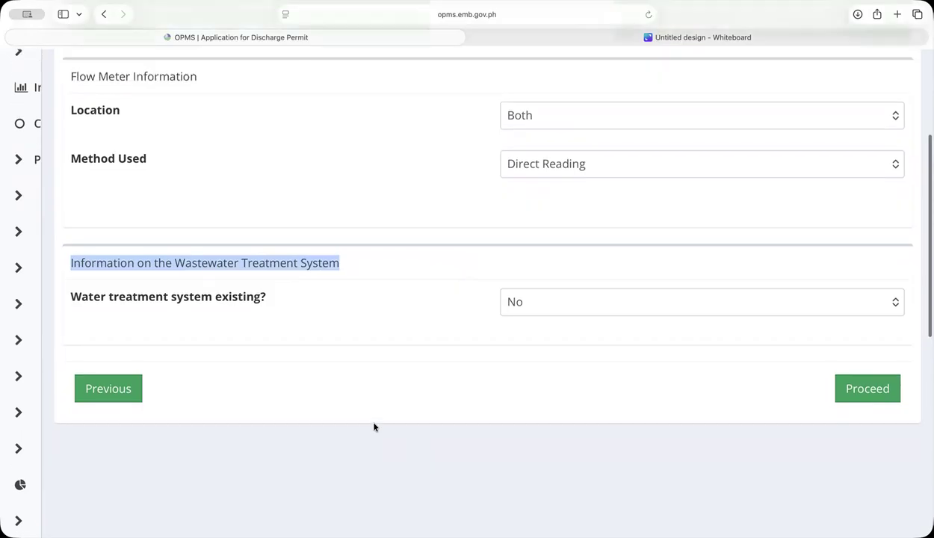
pyautogui.scroll(-4, 374, 427)
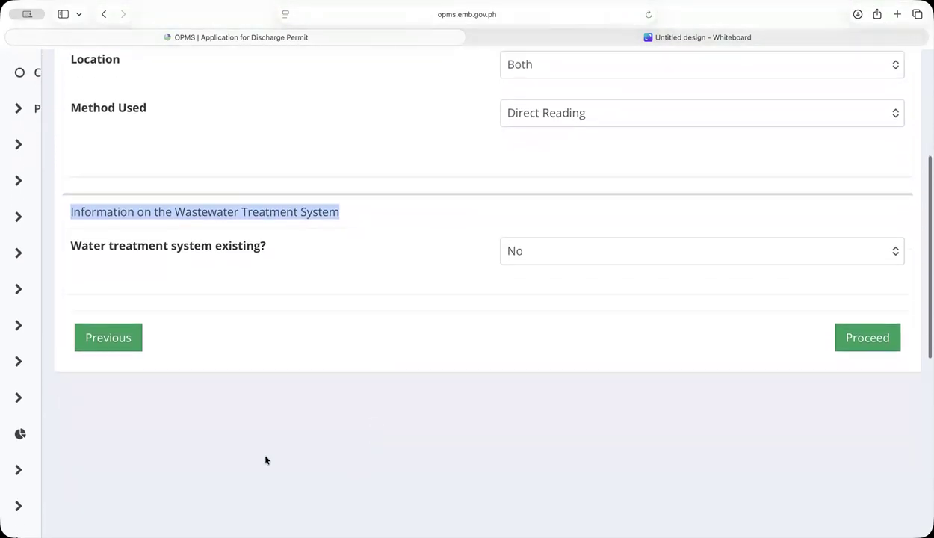
pyautogui.click(210, 263)
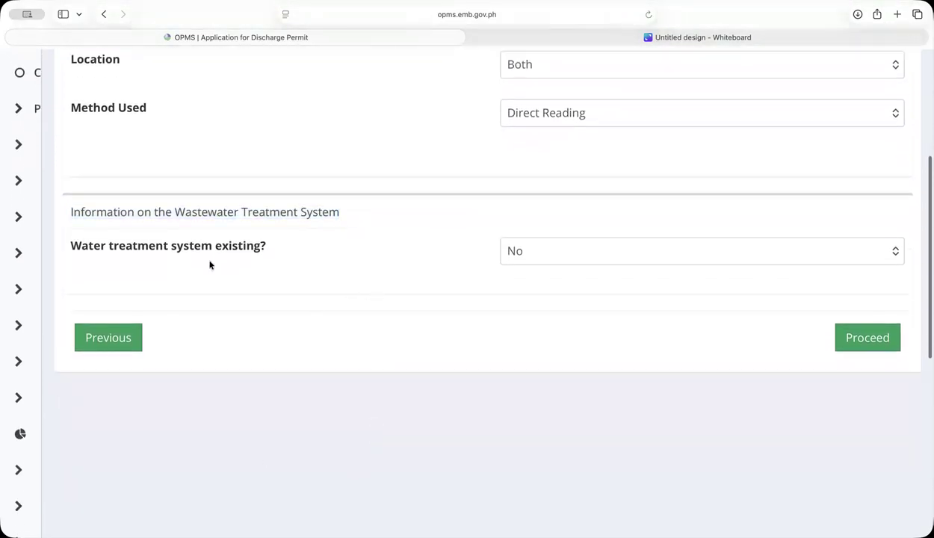
# Step: Highlight the question Water treatment system existing? and set its answer to Yes
pyautogui.tripleClick(76, 251)
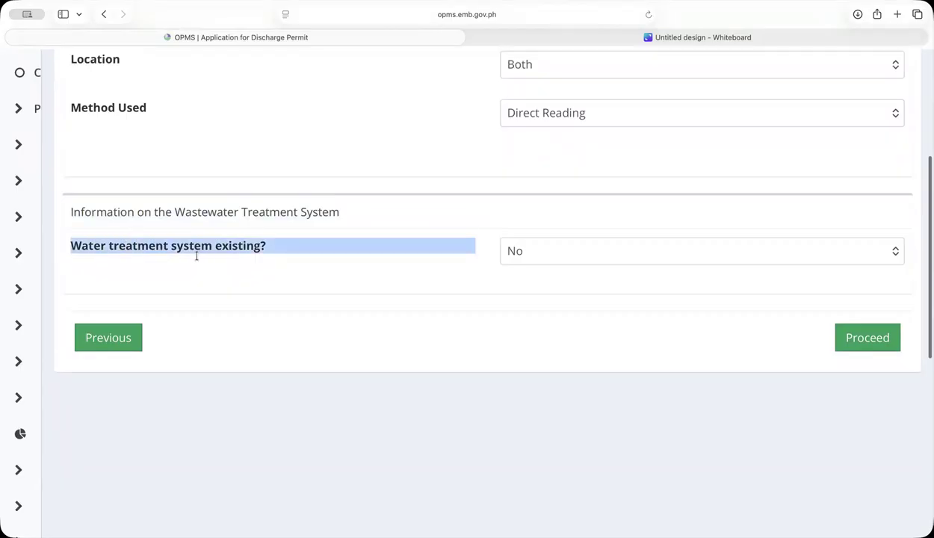
pyautogui.click(558, 249)
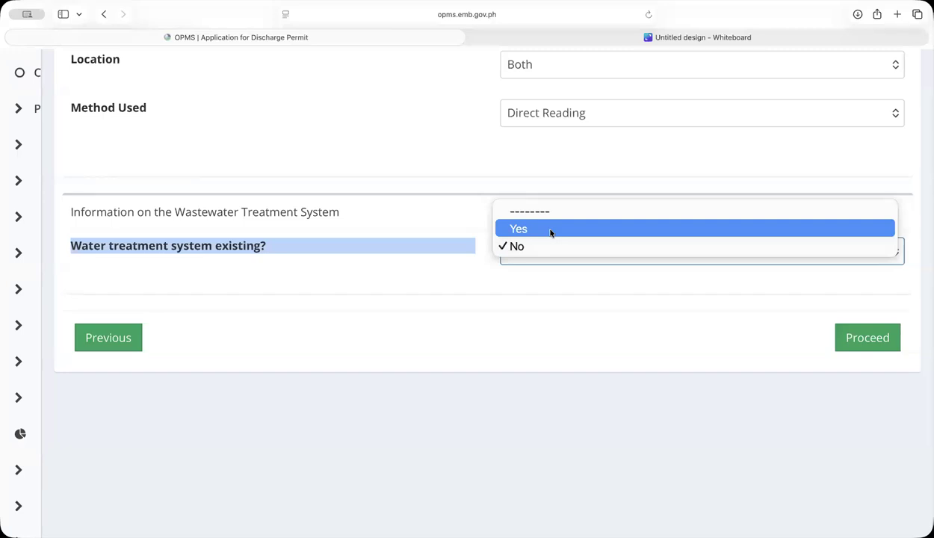
pyautogui.click(543, 229)
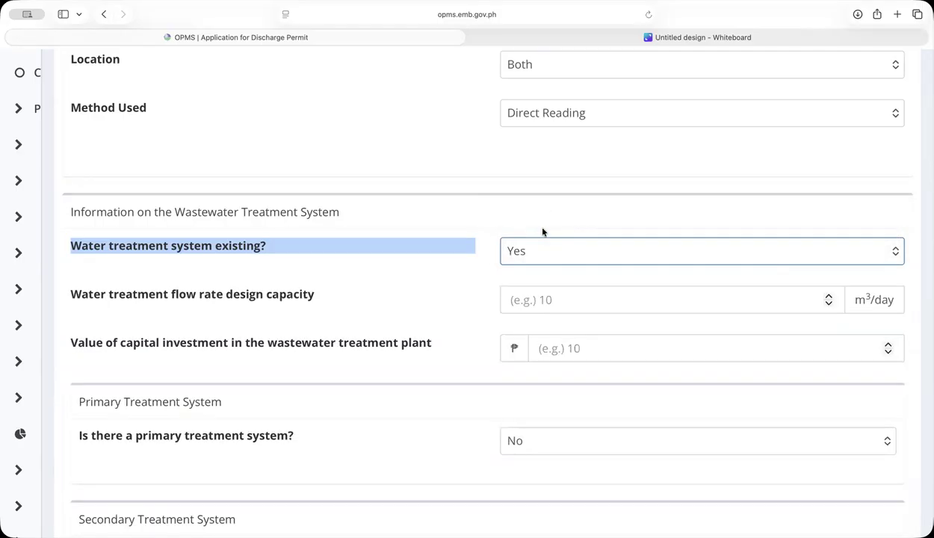
# Step: Highlight the label Water treatment flow rate design capacity among the wastewater treatment fields
pyautogui.scroll(-3, 543, 232)
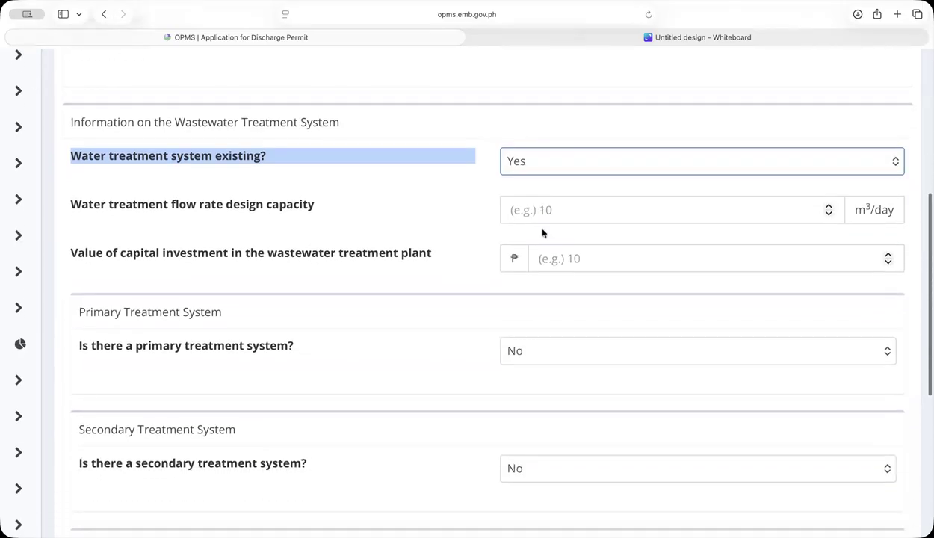
pyautogui.click(205, 199)
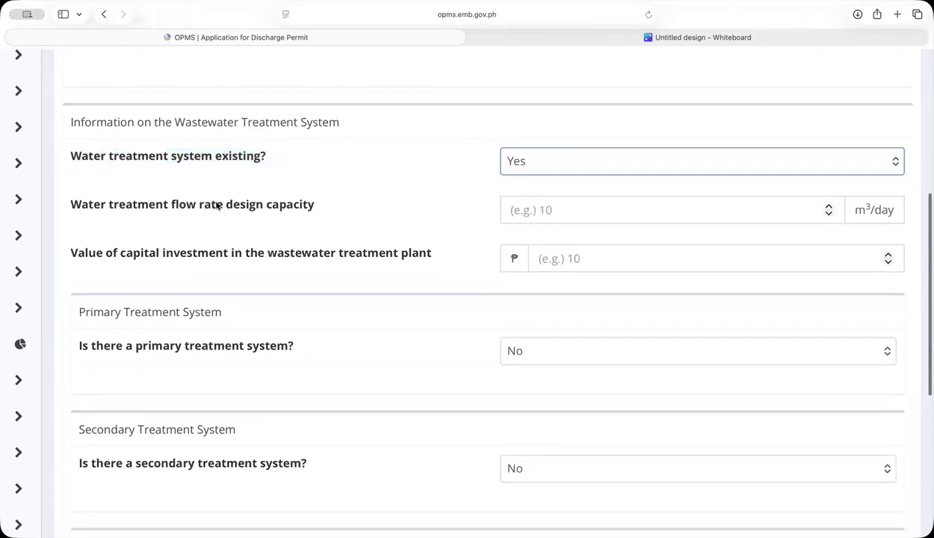
pyautogui.moveTo(71, 206); pyautogui.dragTo(314, 212)
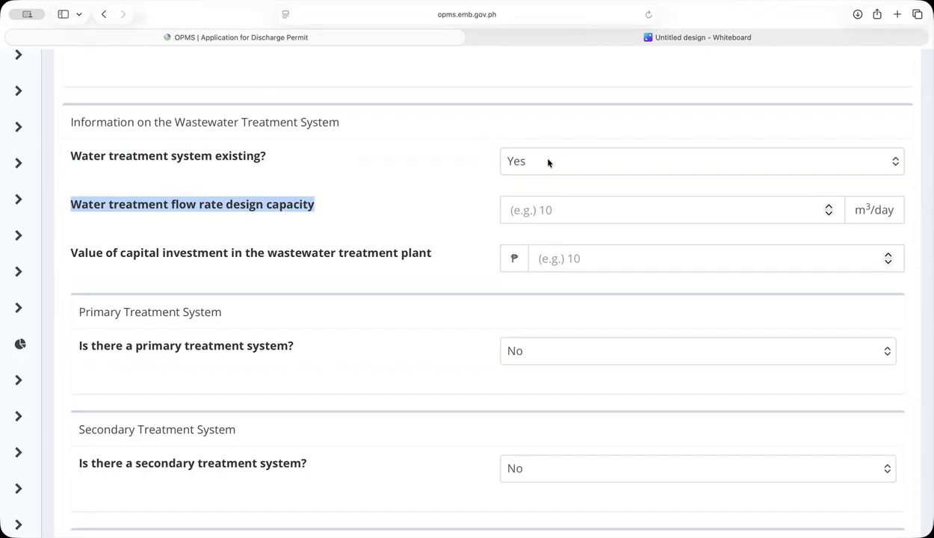
# Step: Switch to the whiteboard and draw a rectangle labelled SBR in a blank area below the existing sketches
pyautogui.click(700, 41)
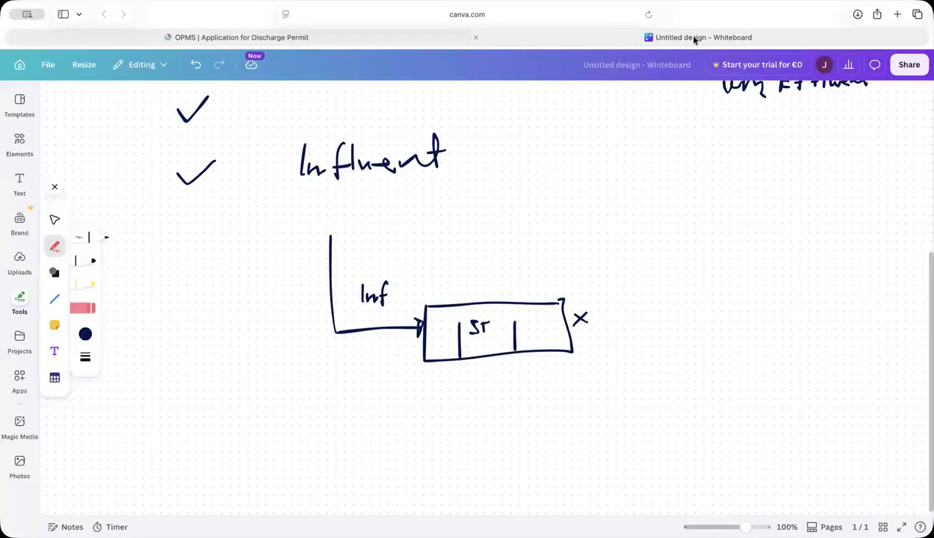
pyautogui.scroll(-5, 493, 307)
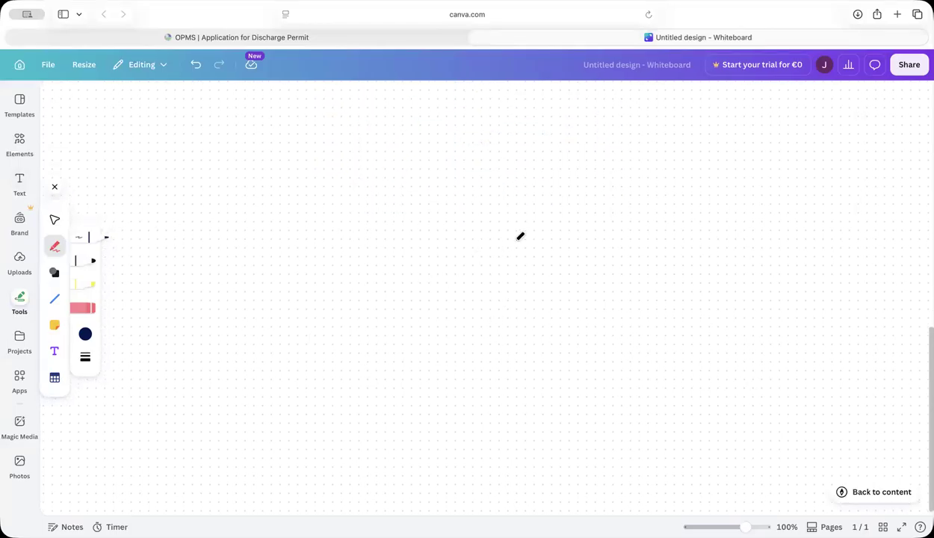
pyautogui.moveTo(491, 249); pyautogui.dragTo(490, 303)
pyautogui.moveTo(491, 249)
pyautogui.mouseDown()
pyautogui.moveTo(644, 253)
pyautogui.moveTo(643, 311)
pyautogui.moveTo(497, 313)
pyautogui.moveTo(491, 302)
pyautogui.mouseUp()
pyautogui.moveTo(543, 268)
pyautogui.mouseDown()
pyautogui.moveTo(528, 290)
pyautogui.moveTo(546, 289)
pyautogui.moveTo(554, 275)
pyautogui.moveTo(549, 288)
pyautogui.moveTo(573, 290)
pyautogui.moveTo(575, 281)
pyautogui.moveTo(587, 290)
pyautogui.mouseUp()
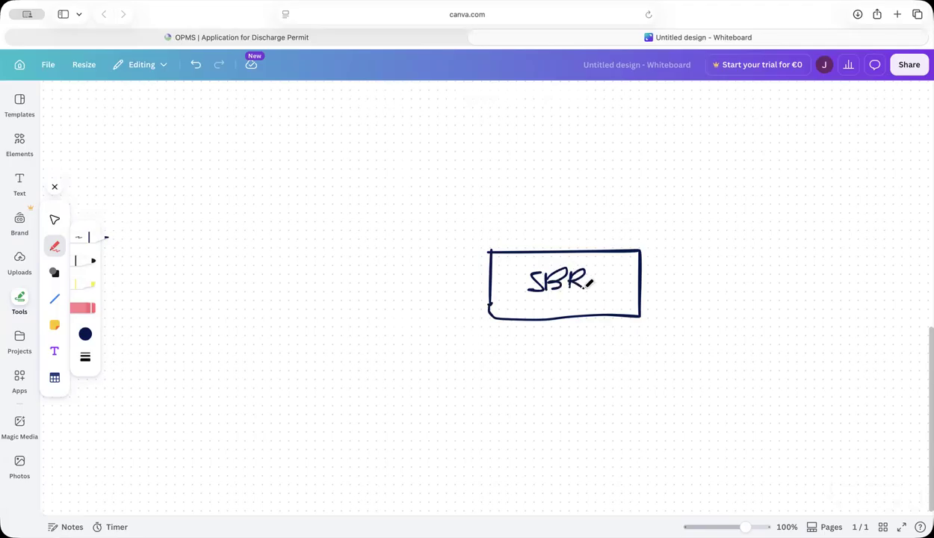
# Step: Draw a smaller box labelled EQT before the SBR box, with an arrow leading from it into SBR
pyautogui.moveTo(487, 283)
pyautogui.mouseDown()
pyautogui.moveTo(456, 284)
pyautogui.moveTo(489, 284)
pyautogui.moveTo(479, 289)
pyautogui.mouseUp()
pyautogui.moveTo(378, 256); pyautogui.dragTo(378, 308)
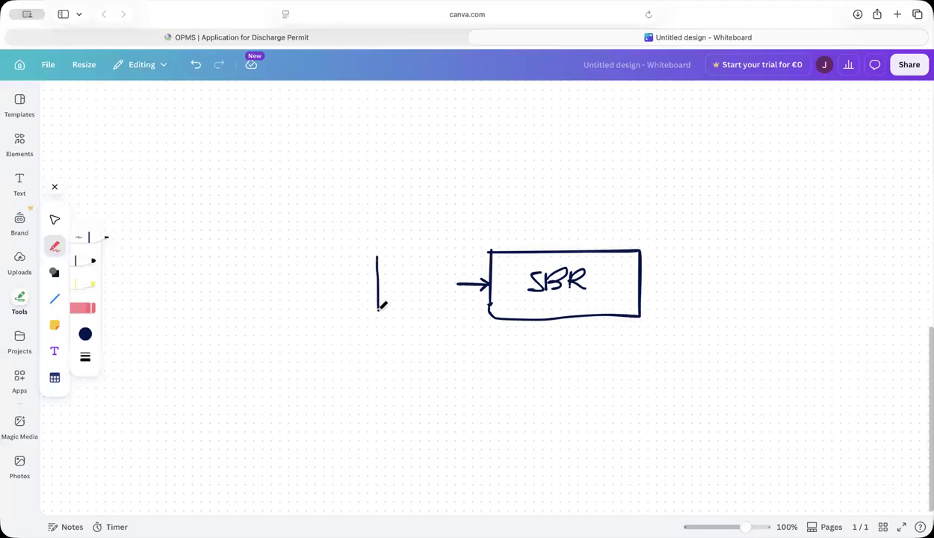
pyautogui.moveTo(375, 256)
pyautogui.mouseDown()
pyautogui.moveTo(454, 257)
pyautogui.moveTo(457, 310)
pyautogui.mouseUp()
pyautogui.moveTo(378, 310); pyautogui.dragTo(458, 313)
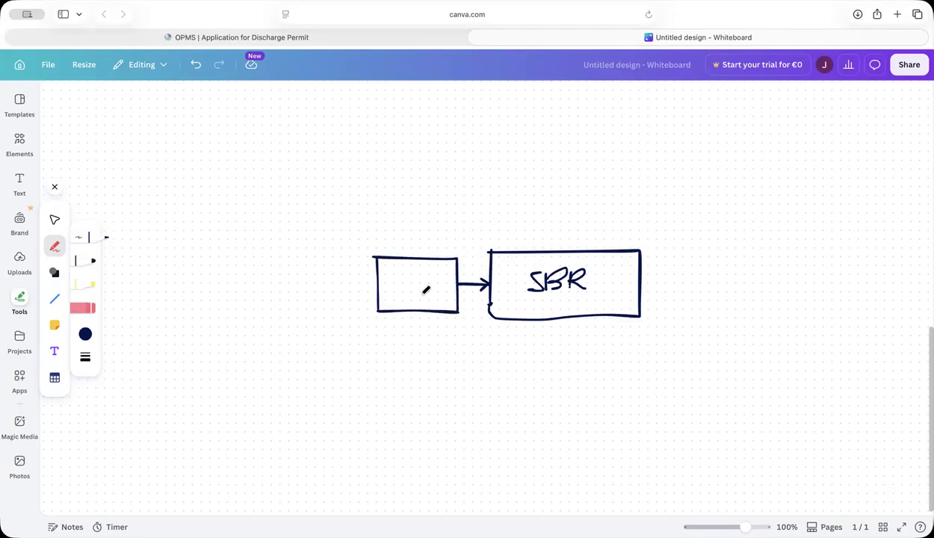
pyautogui.moveTo(391, 277); pyautogui.dragTo(402, 290)
pyautogui.moveTo(392, 284)
pyautogui.mouseDown()
pyautogui.moveTo(402, 277)
pyautogui.moveTo(407, 288)
pyautogui.moveTo(416, 273)
pyautogui.moveTo(421, 292)
pyautogui.moveTo(431, 277)
pyautogui.mouseUp()
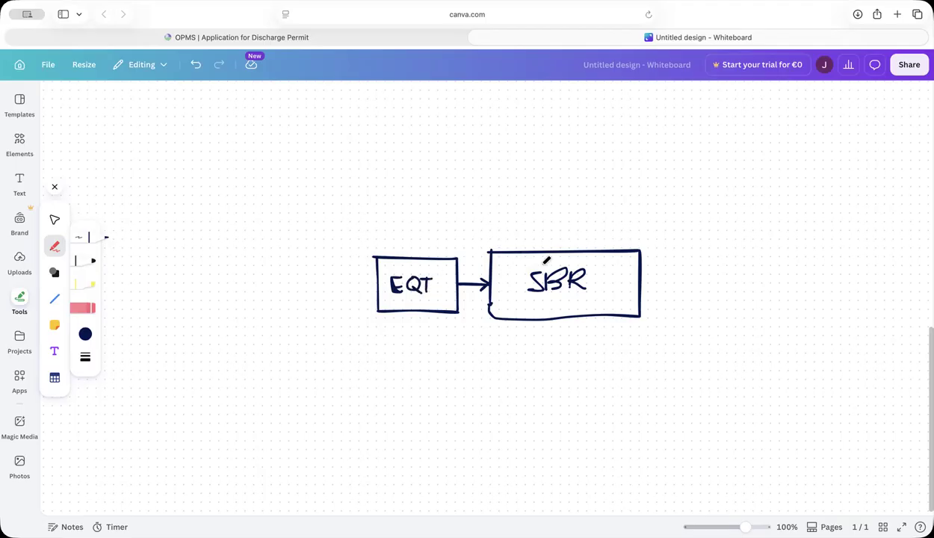
# Step: Draw an incoming arrow to the EQT box and label it WW
pyautogui.moveTo(271, 284)
pyautogui.mouseDown()
pyautogui.moveTo(380, 283)
pyautogui.moveTo(371, 292)
pyautogui.mouseUp()
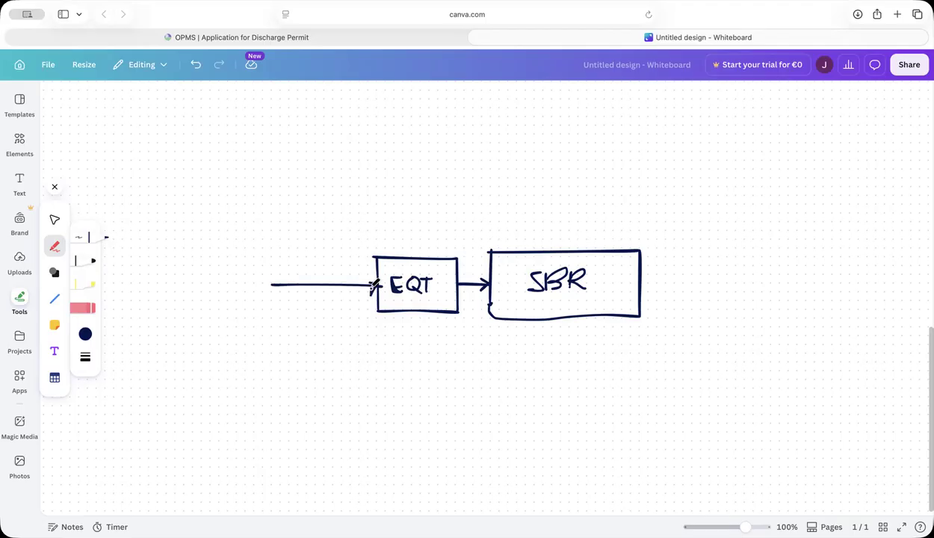
pyautogui.moveTo(262, 256); pyautogui.dragTo(308, 256)
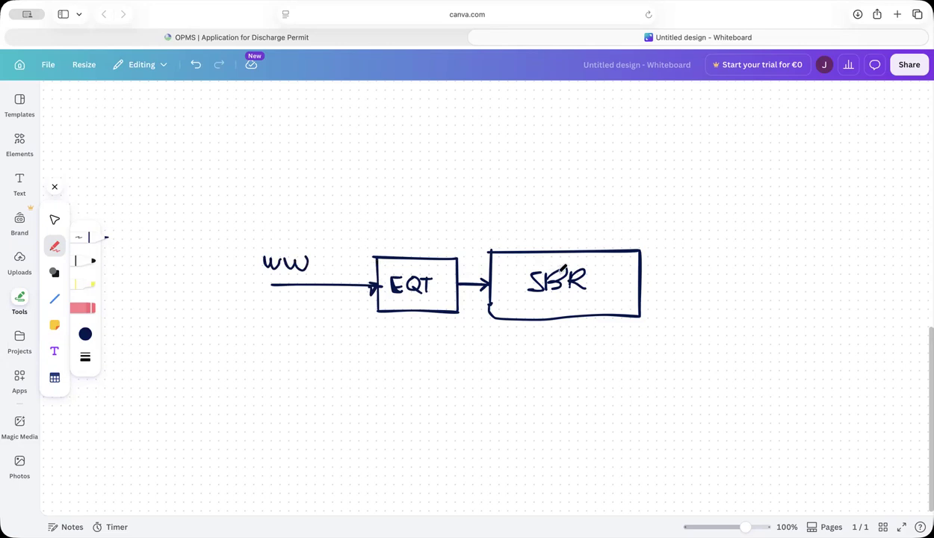
pyautogui.moveTo(481, 277); pyautogui.dragTo(482, 290)
# Step: Draw a three-dimensional rectangular box in the blank area below the EQT and SBR boxes
pyautogui.scroll(-3, 418, 269)
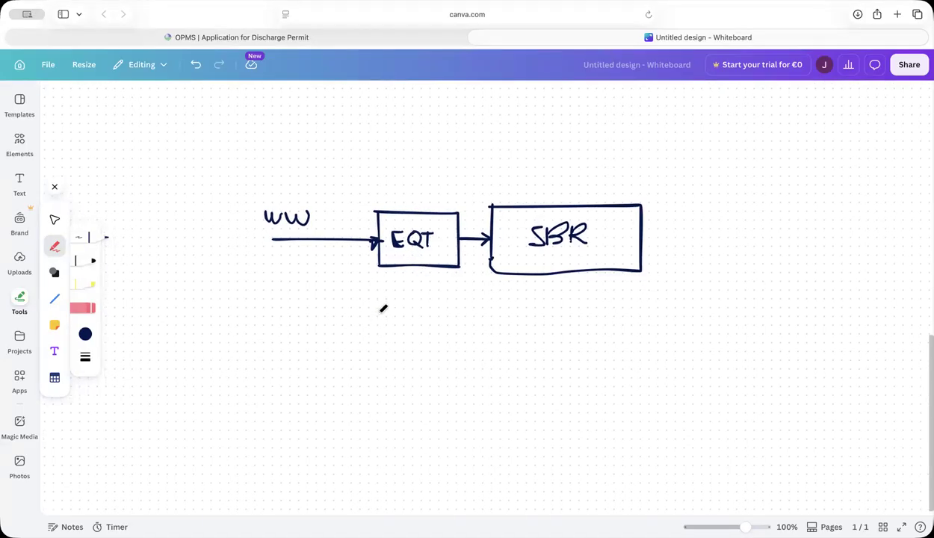
pyautogui.moveTo(390, 336)
pyautogui.mouseDown()
pyautogui.moveTo(448, 354)
pyautogui.moveTo(446, 393)
pyautogui.mouseUp()
pyautogui.moveTo(384, 342); pyautogui.dragTo(382, 392)
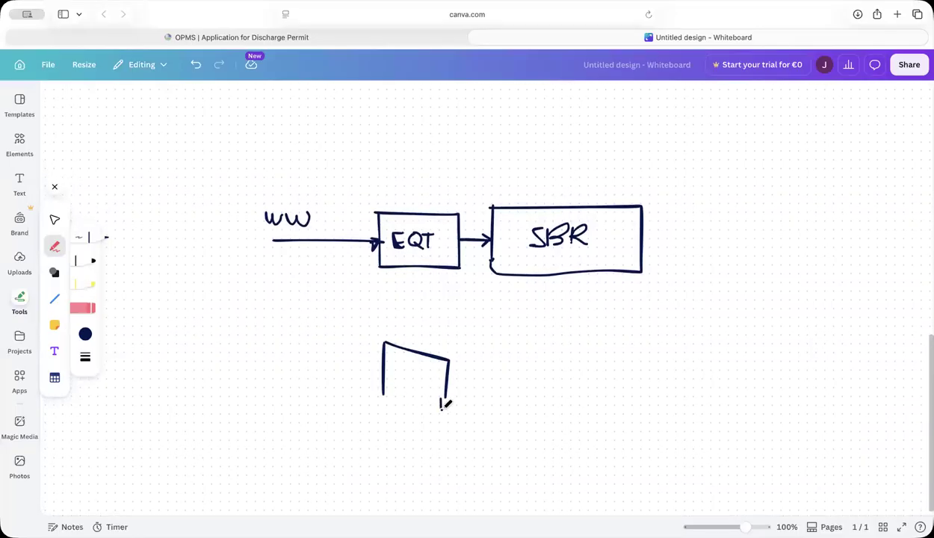
pyautogui.moveTo(379, 393); pyautogui.dragTo(443, 405)
pyautogui.moveTo(448, 364); pyautogui.dragTo(530, 343)
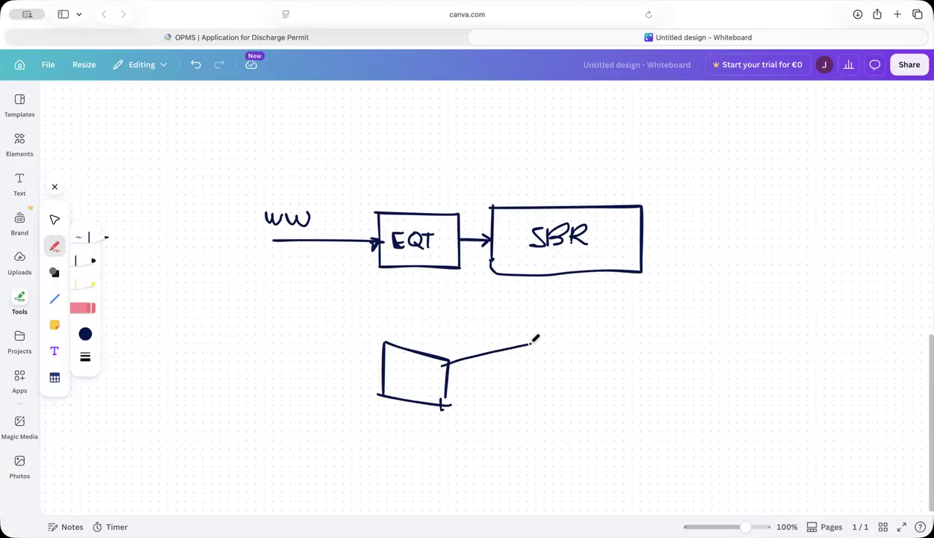
pyautogui.moveTo(384, 343)
pyautogui.mouseDown()
pyautogui.moveTo(504, 321)
pyautogui.moveTo(532, 326)
pyautogui.moveTo(534, 383)
pyautogui.mouseUp()
pyautogui.moveTo(448, 398); pyautogui.dragTo(533, 382)
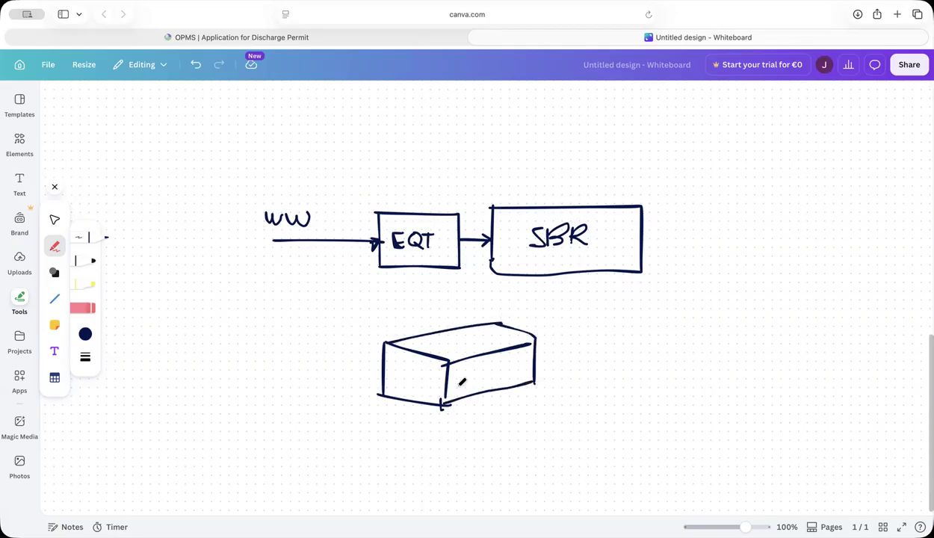
# Step: Label the three-dimensional box's edges H, L and W, and write the formula V = L x W x H, m³ beneath it
pyautogui.moveTo(550, 349)
pyautogui.mouseDown()
pyautogui.moveTo(549, 367)
pyautogui.moveTo(560, 359)
pyautogui.mouseUp()
pyautogui.moveTo(486, 398); pyautogui.dragTo(497, 411)
pyautogui.moveTo(377, 405)
pyautogui.mouseDown()
pyautogui.moveTo(396, 406)
pyautogui.moveTo(466, 450)
pyautogui.moveTo(515, 446)
pyautogui.moveTo(527, 436)
pyautogui.moveTo(584, 455)
pyautogui.moveTo(583, 444)
pyautogui.moveTo(600, 461)
pyautogui.moveTo(629, 441)
pyautogui.moveTo(643, 448)
pyautogui.moveTo(647, 430)
pyautogui.mouseUp()
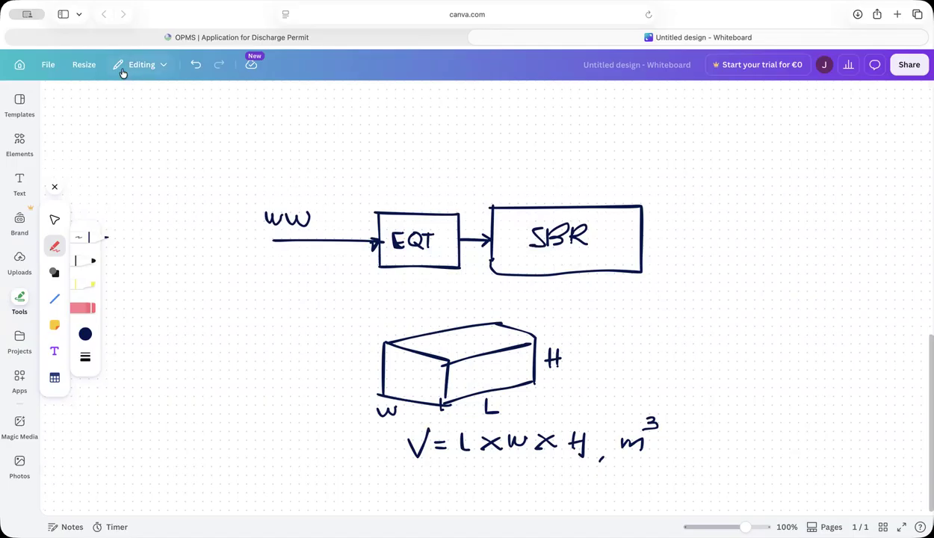
# Step: Switch to the OPMS discharge permit form and set the water treatment flow rate design capacity to 100 m³/day
pyautogui.click(205, 37)
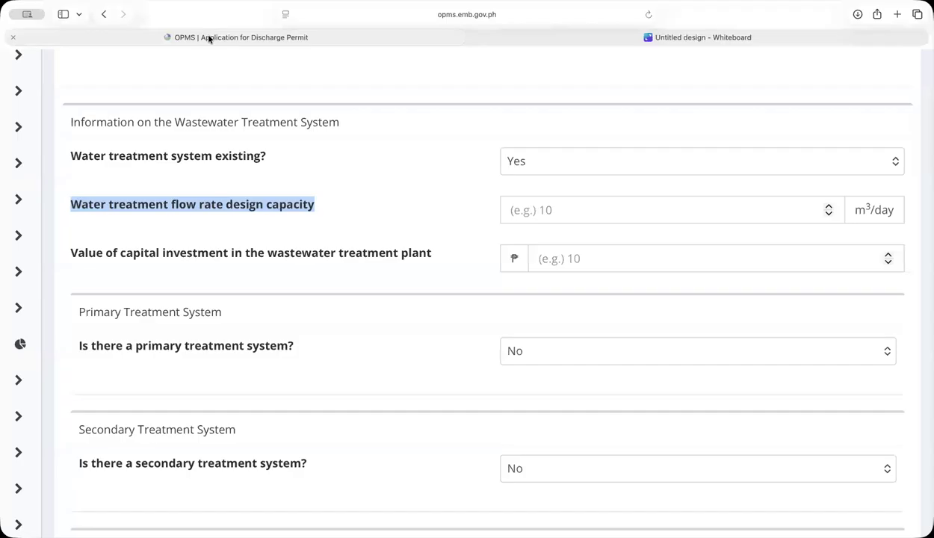
pyautogui.click(575, 213)
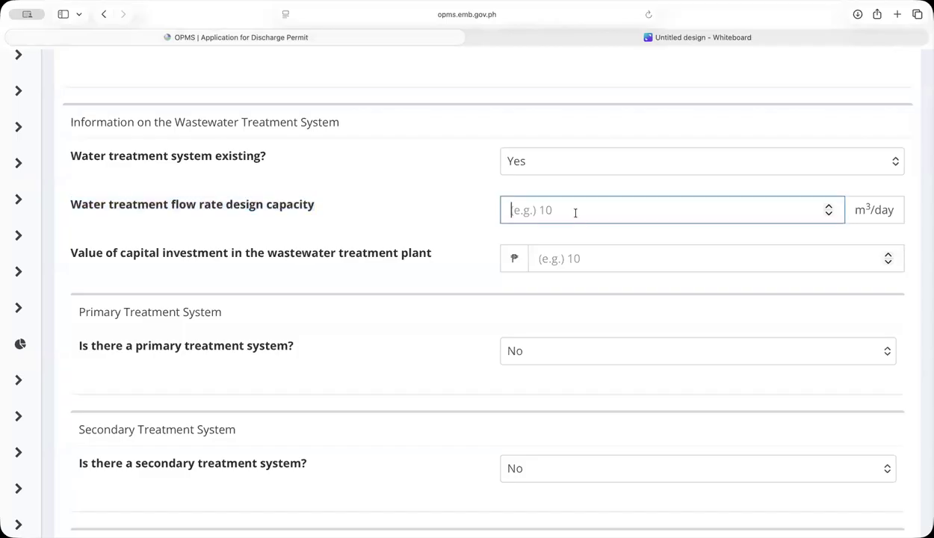
pyautogui.write('100')
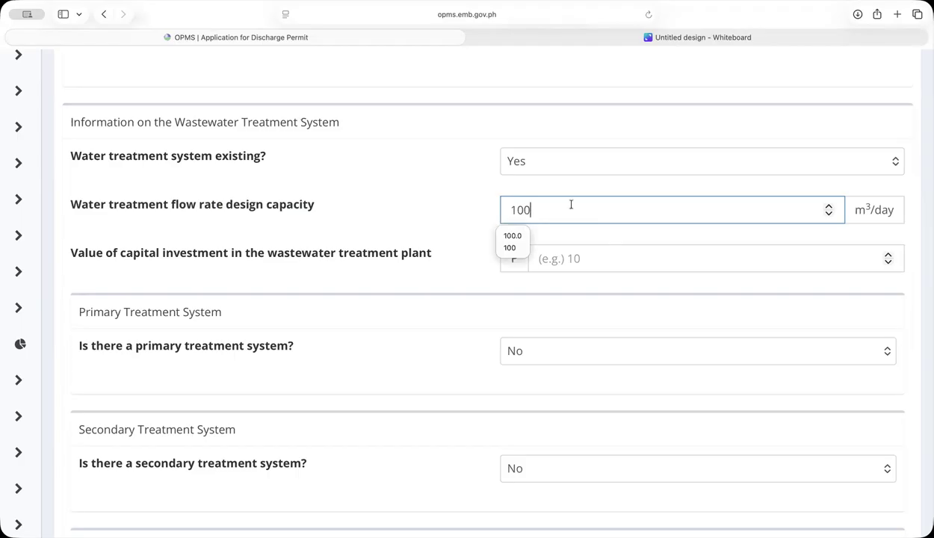
# Step: Switch to the whiteboard, write Septic tank beside the three-dimensional box, and draw an arrow from it to the volume formula
pyautogui.click(698, 39)
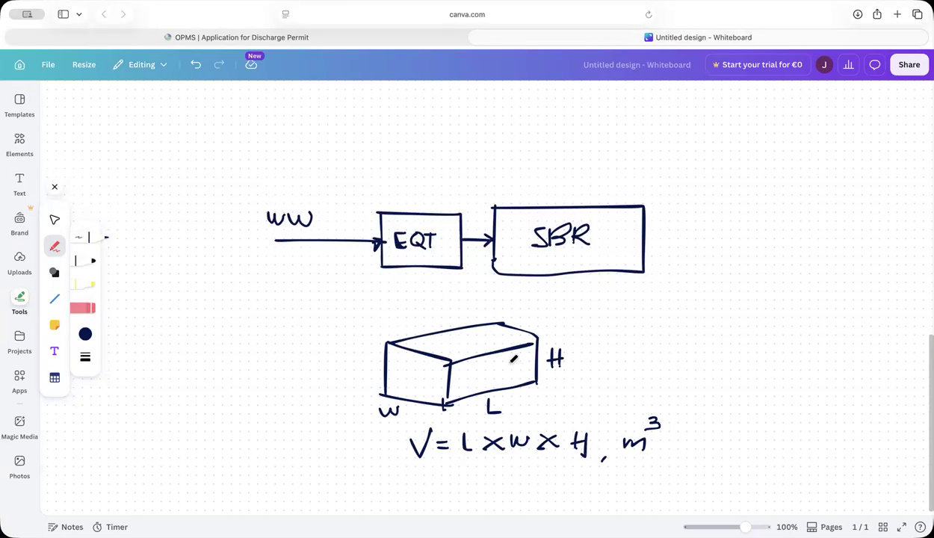
pyautogui.moveTo(688, 339)
pyautogui.mouseDown()
pyautogui.moveTo(658, 357)
pyautogui.moveTo(722, 358)
pyautogui.moveTo(728, 345)
pyautogui.moveTo(747, 359)
pyautogui.mouseUp()
pyautogui.moveTo(776, 330)
pyautogui.mouseDown()
pyautogui.moveTo(768, 362)
pyautogui.moveTo(776, 341)
pyautogui.moveTo(780, 359)
pyautogui.moveTo(794, 350)
pyautogui.moveTo(799, 359)
pyautogui.mouseUp()
pyautogui.moveTo(806, 327)
pyautogui.mouseDown()
pyautogui.moveTo(802, 359)
pyautogui.moveTo(812, 342)
pyautogui.moveTo(820, 357)
pyautogui.mouseUp()
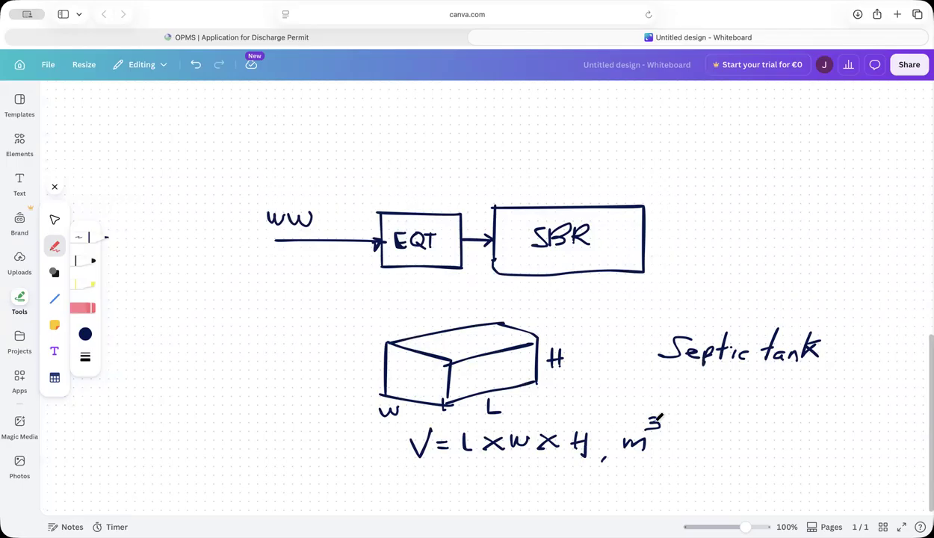
pyautogui.moveTo(717, 381)
pyautogui.mouseDown()
pyautogui.moveTo(713, 459)
pyautogui.moveTo(676, 462)
pyautogui.mouseUp()
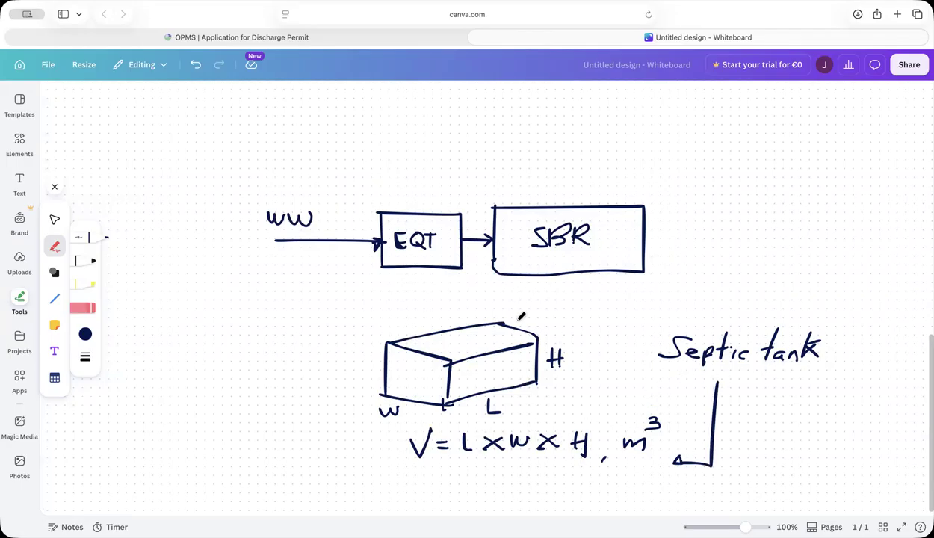
# Step: Return to the OPMS form and enter 5000000 pesos as the capital investment in the wastewater treatment plant
pyautogui.click(336, 36)
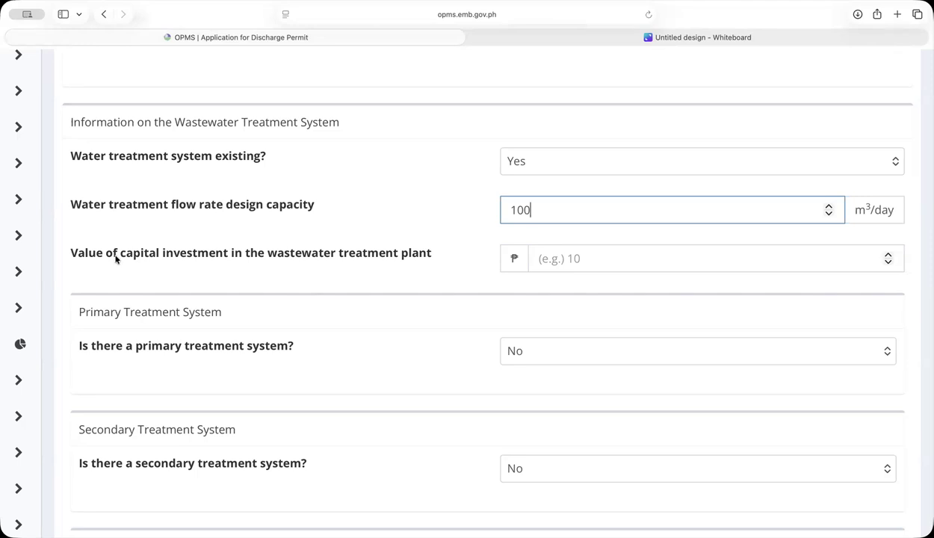
pyautogui.scroll(-1, 144, 264)
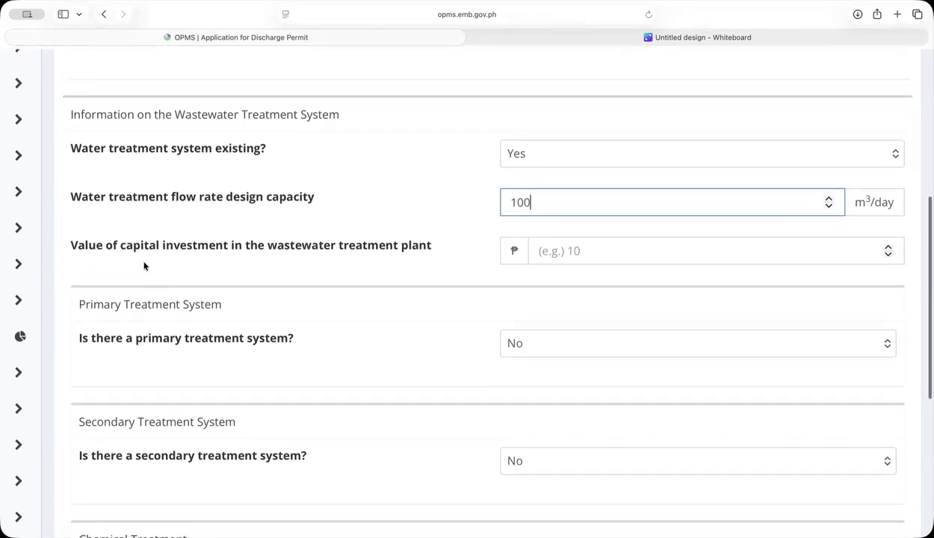
pyautogui.scroll(-1, 395, 252)
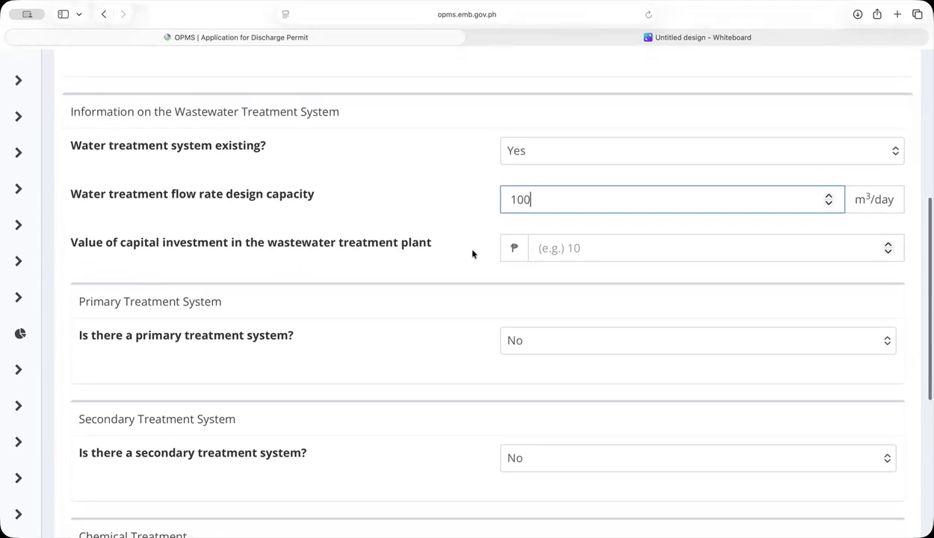
pyautogui.click(681, 36)
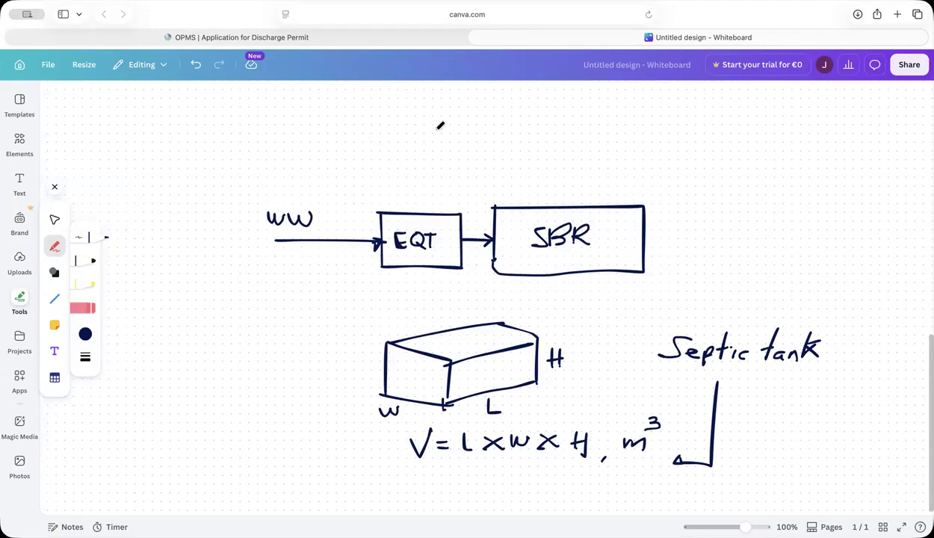
pyautogui.click(333, 38)
pyautogui.click(630, 250)
pyautogui.write('5000000')
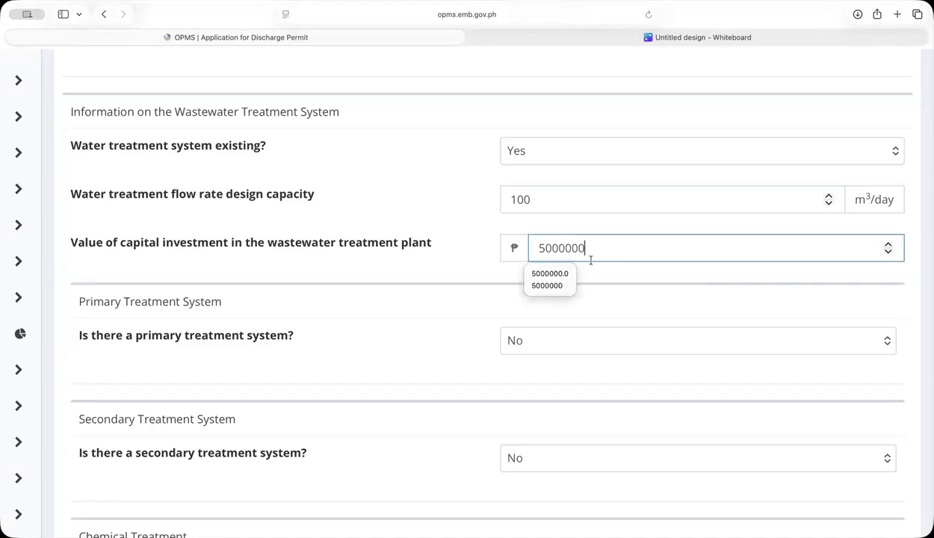
pyautogui.click(430, 274)
# Step: Review the treatment system questions and answer Yes to whether there is a primary treatment system
pyautogui.scroll(-3, 429, 274)
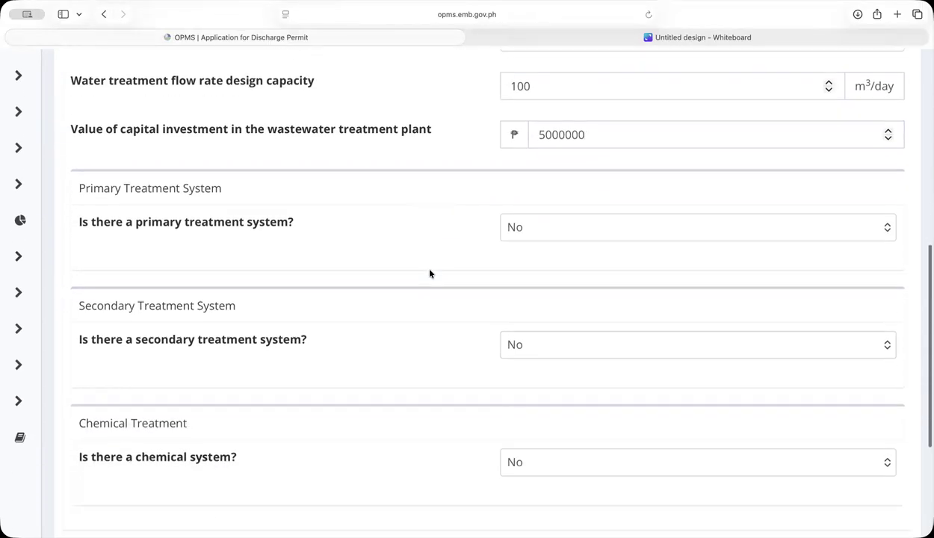
pyautogui.scroll(-1, 430, 273)
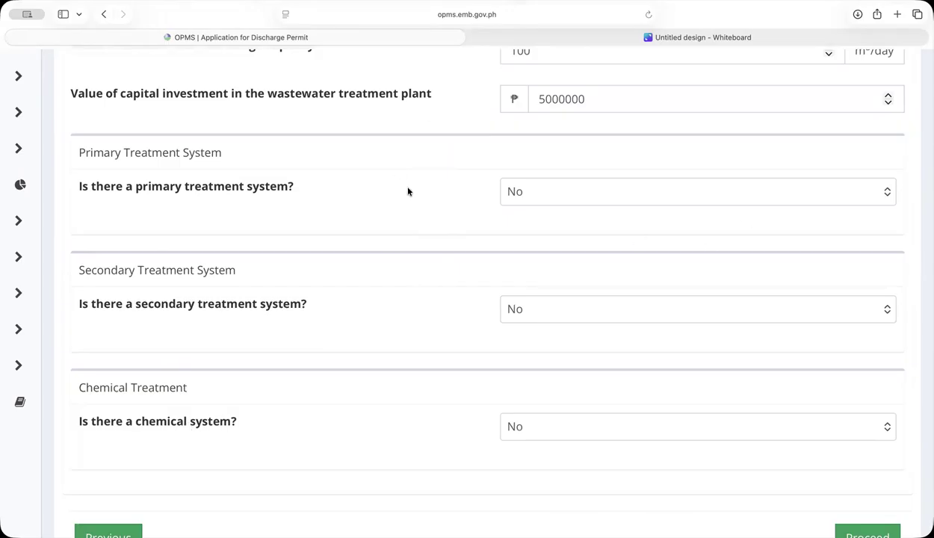
pyautogui.scroll(10, 407, 191)
pyautogui.scroll(2, 408, 188)
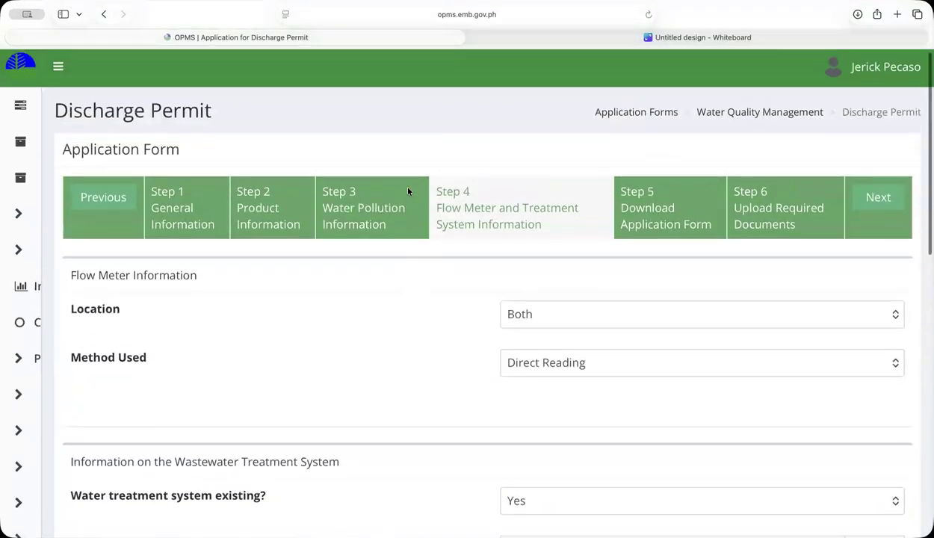
pyautogui.scroll(-10, 412, 276)
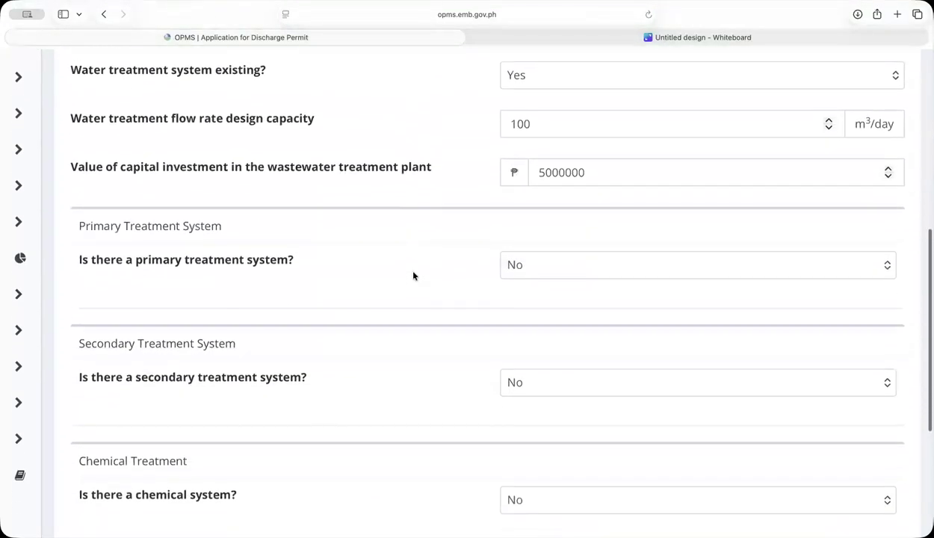
pyautogui.scroll(-1, 513, 299)
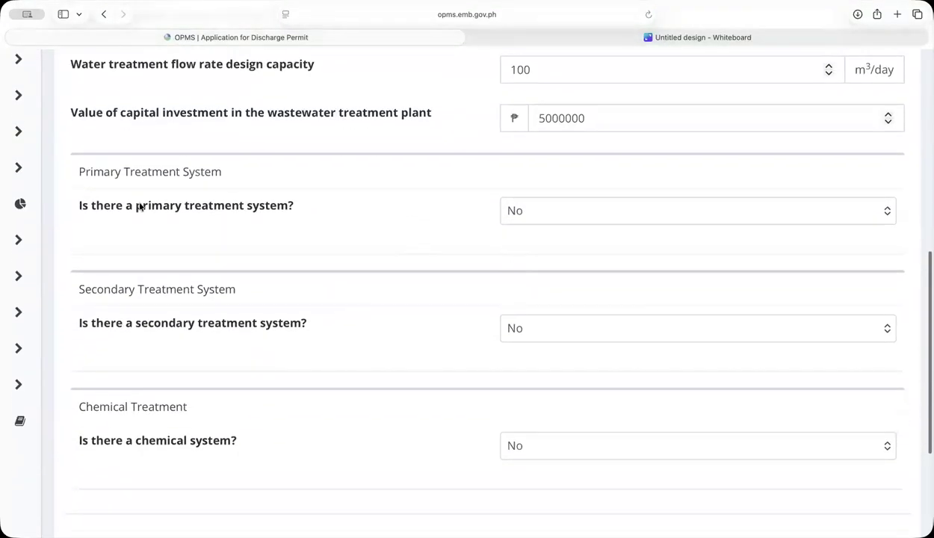
pyautogui.click(534, 212)
pyautogui.click(531, 192)
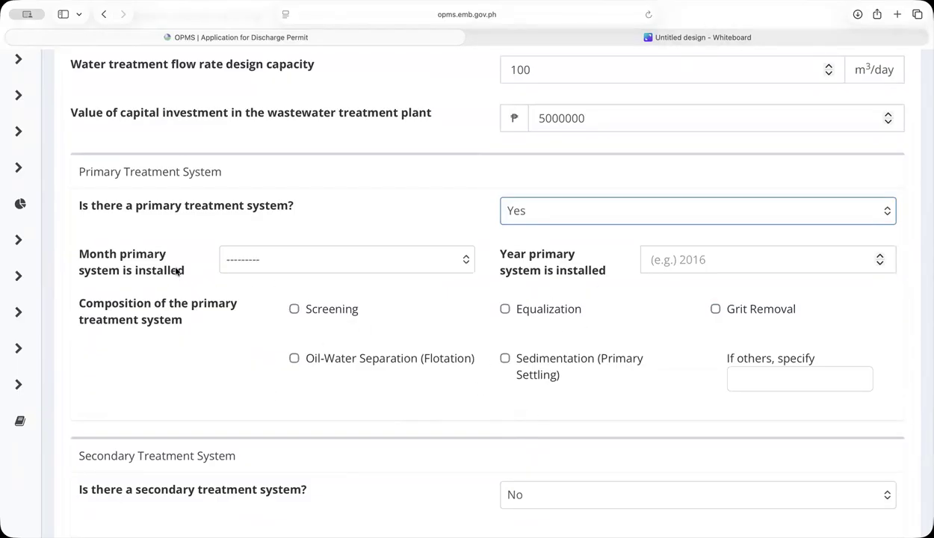
# Step: Highlight the primary treatment composition label and specify Septic Tank as the other component
pyautogui.moveTo(85, 305); pyautogui.dragTo(207, 306)
pyautogui.scroll(5, 818, 366)
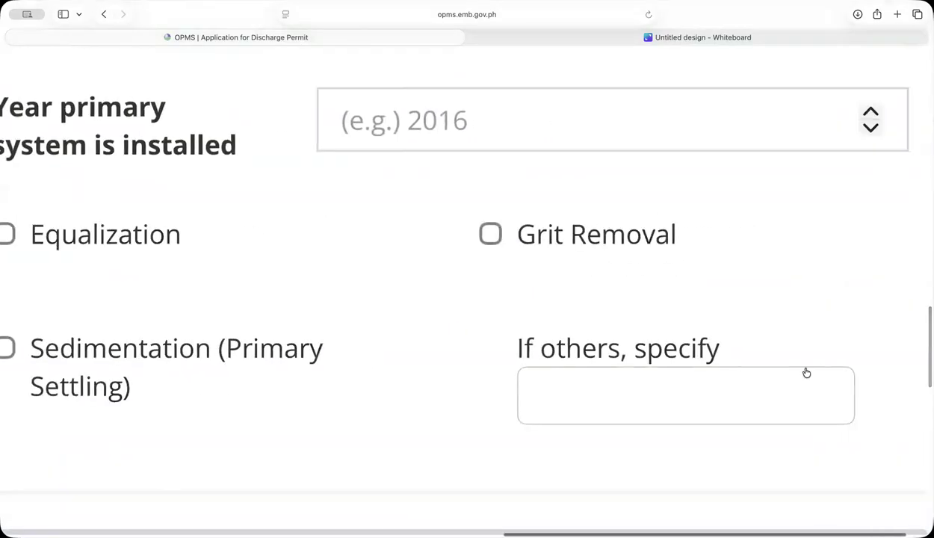
pyautogui.click(640, 396)
pyautogui.write('Septic Tank')
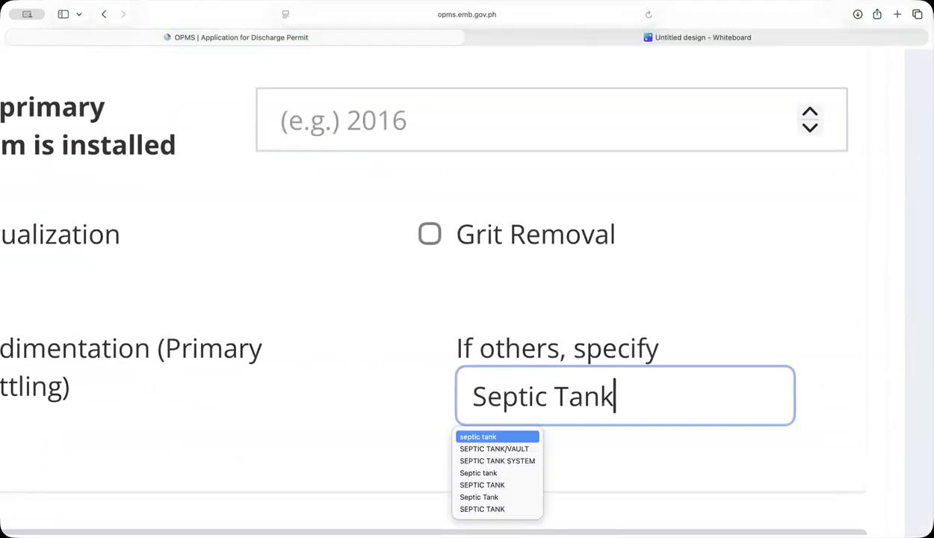
# Step: Replace the other primary treatment component with Oil and Grease interceptor
pyautogui.moveTo(640, 396); pyautogui.dragTo(466, 398)
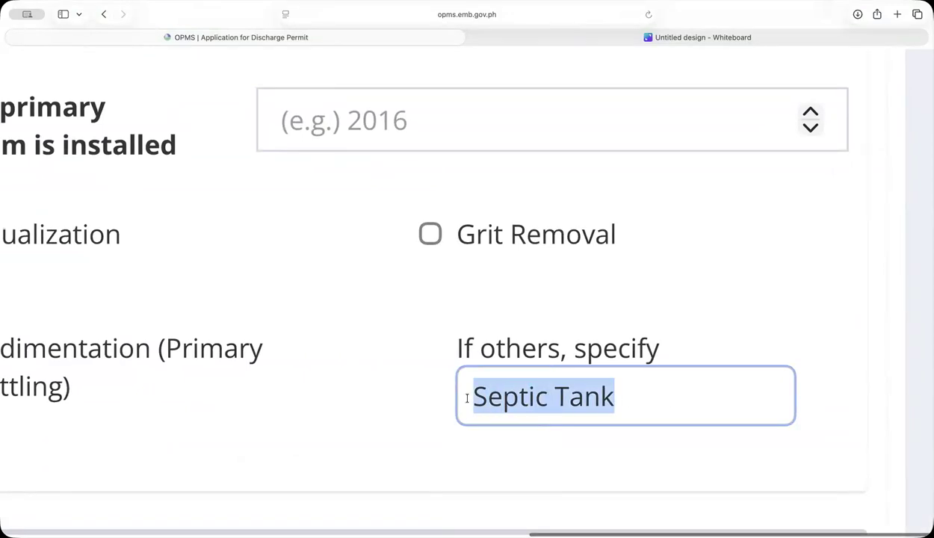
pyautogui.write('Oil and Grease intere')
pyautogui.press('BackSpace')
pyautogui.write('ceptp')
pyautogui.press('BackSpace')
pyautogui.write('or')
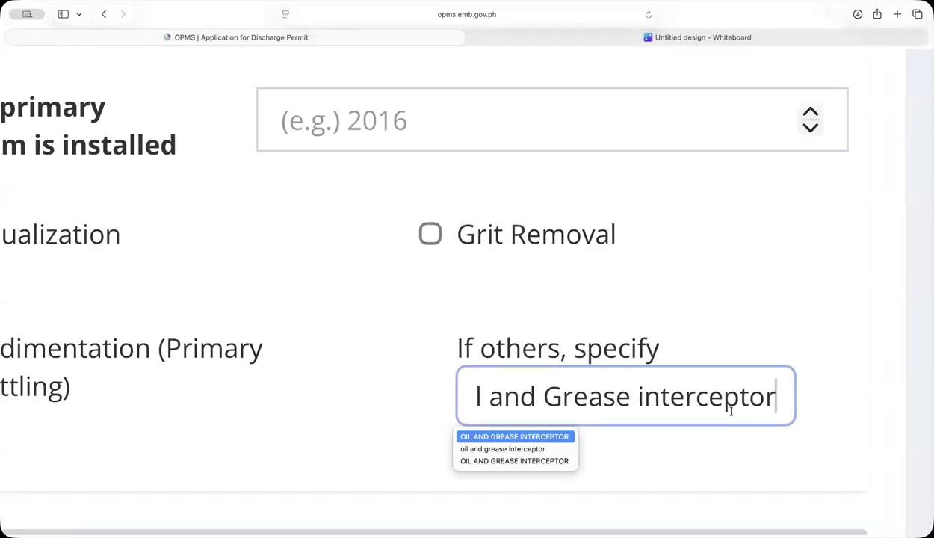
# Step: Clear the entry specifying another primary treatment component and return the form to its normal view
pyautogui.click(756, 404)
pyautogui.moveTo(793, 403); pyautogui.dragTo(466, 402)
pyautogui.press('BackSpace')
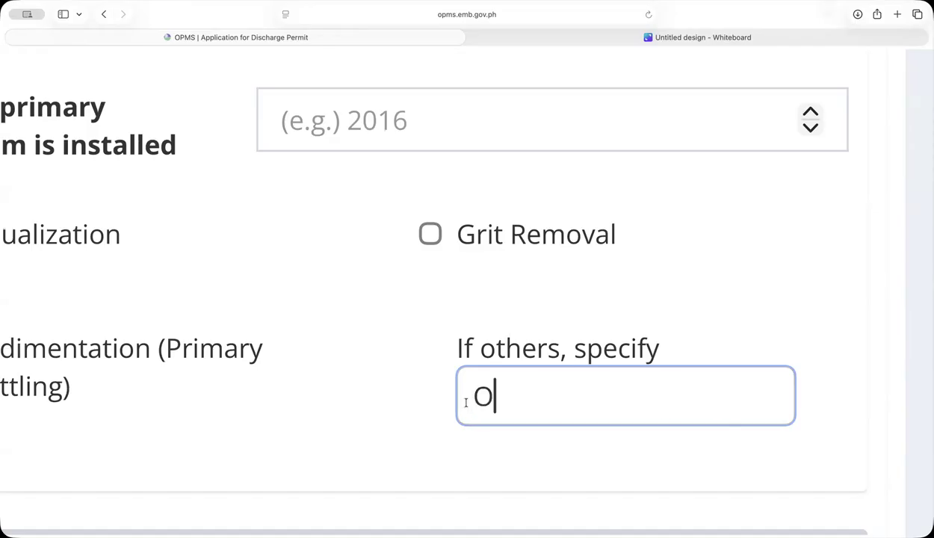
pyautogui.press('BackSpace')
pyautogui.scroll(-3, 505, 360)
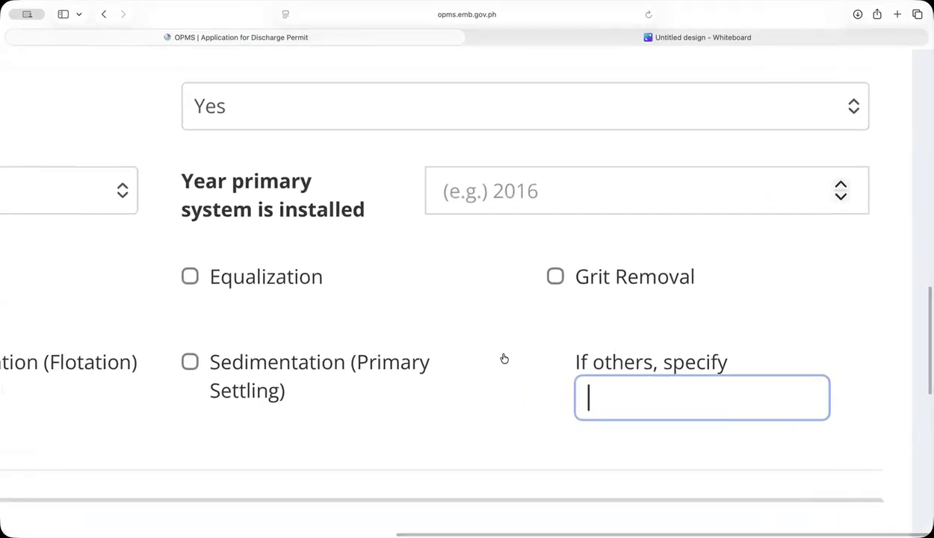
pyautogui.scroll(-3, 504, 360)
pyautogui.scroll(-3, 508, 369)
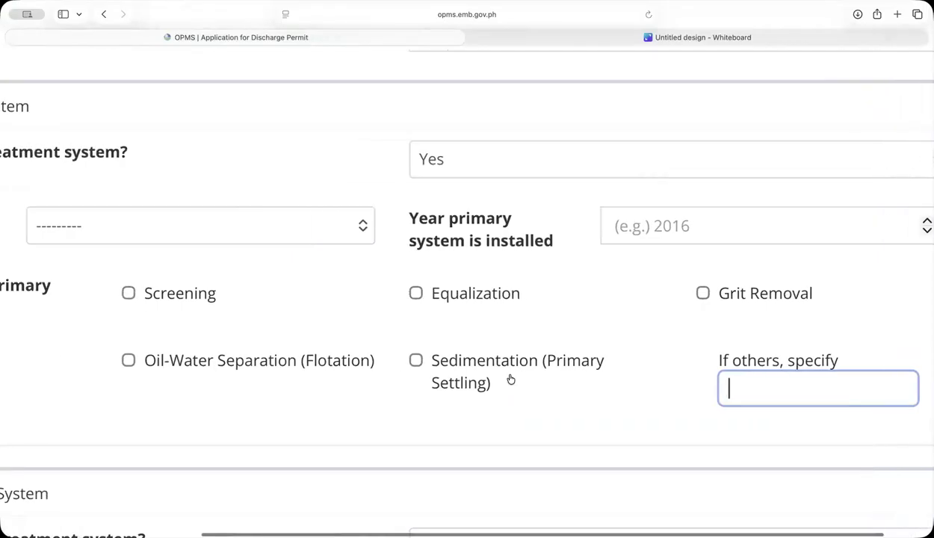
pyautogui.scroll(-3, 510, 380)
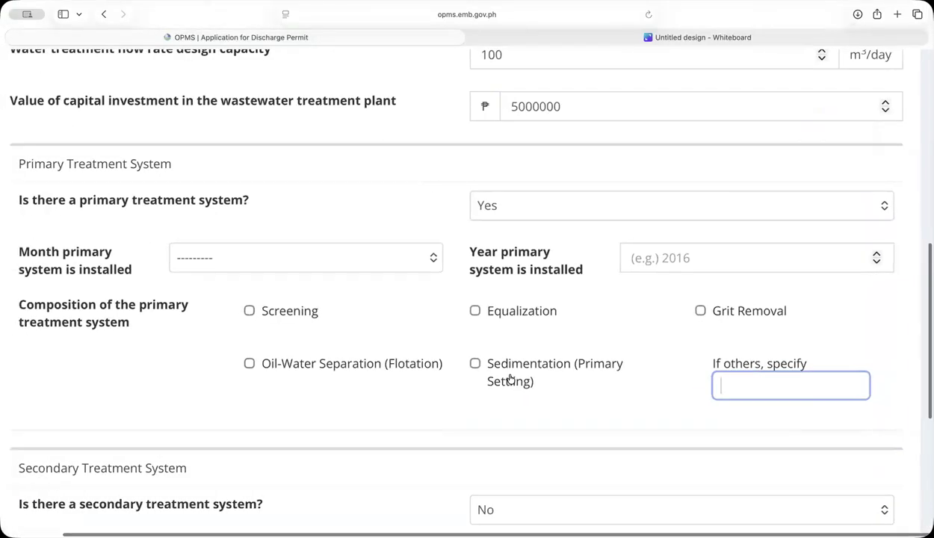
# Step: Switch to the whiteboard and draw an open tank labelled AET above the SBR box, connected to a funnel-shaped tank
pyautogui.click(728, 37)
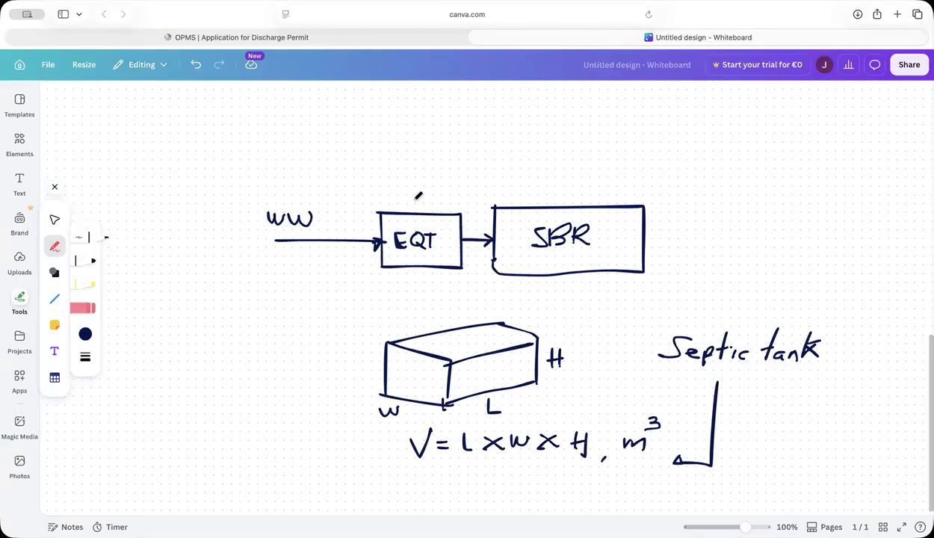
pyautogui.moveTo(414, 181); pyautogui.dragTo(413, 201)
pyautogui.moveTo(499, 112)
pyautogui.mouseDown()
pyautogui.moveTo(528, 144)
pyautogui.moveTo(633, 149)
pyautogui.moveTo(636, 114)
pyautogui.mouseUp()
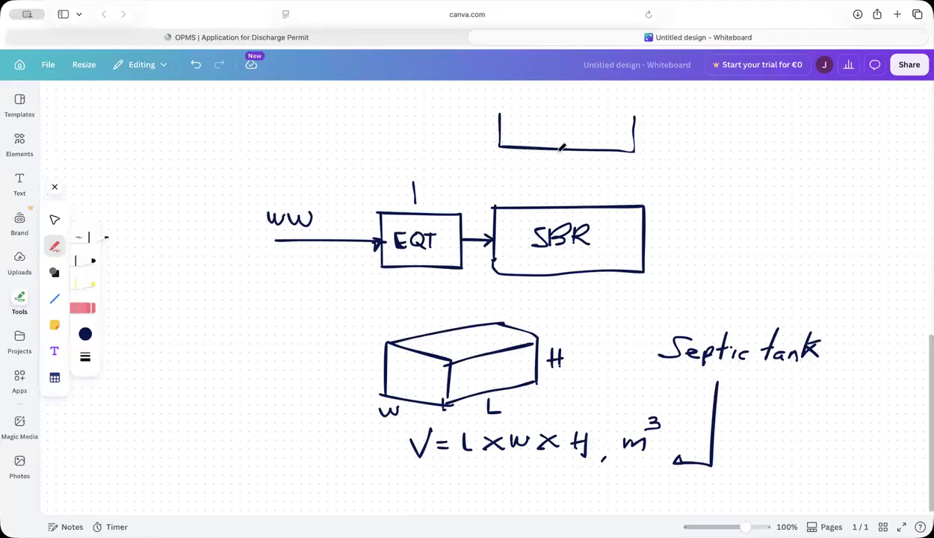
pyautogui.moveTo(548, 133)
pyautogui.mouseDown()
pyautogui.moveTo(554, 119)
pyautogui.moveTo(560, 133)
pyautogui.moveTo(590, 121)
pyautogui.mouseUp()
pyautogui.moveTo(581, 122)
pyautogui.mouseDown()
pyautogui.moveTo(581, 135)
pyautogui.moveTo(673, 134)
pyautogui.mouseUp()
pyautogui.moveTo(662, 122); pyautogui.dragTo(688, 141)
pyautogui.moveTo(760, 116)
pyautogui.mouseDown()
pyautogui.moveTo(689, 143)
pyautogui.moveTo(693, 177)
pyautogui.mouseUp()
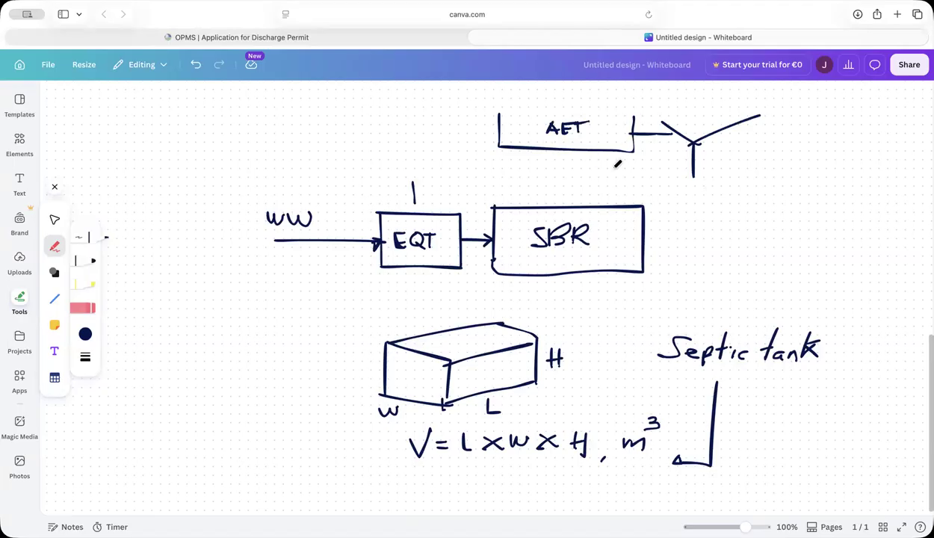
# Step: Label the funnel-shaped tank CL and complete the arrows leading into the AET tank and on to the funnel
pyautogui.moveTo(694, 117); pyautogui.dragTo(710, 124)
pyautogui.moveTo(442, 128); pyautogui.dragTo(498, 128)
pyautogui.moveTo(664, 127)
pyautogui.mouseDown()
pyautogui.moveTo(678, 136)
pyautogui.moveTo(666, 141)
pyautogui.mouseUp()
pyautogui.moveTo(486, 119); pyautogui.dragTo(487, 135)
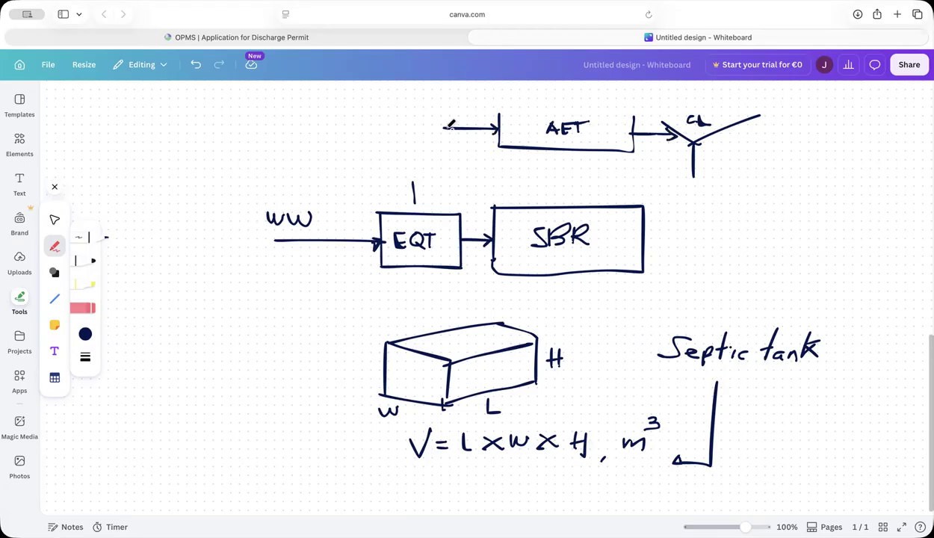
# Step: Draw an open tank labelled ST ahead of the AET tank, at the start of its incoming arrow
pyautogui.moveTo(374, 110)
pyautogui.mouseDown()
pyautogui.moveTo(371, 140)
pyautogui.moveTo(466, 149)
pyautogui.mouseUp()
pyautogui.moveTo(456, 112); pyautogui.dragTo(464, 148)
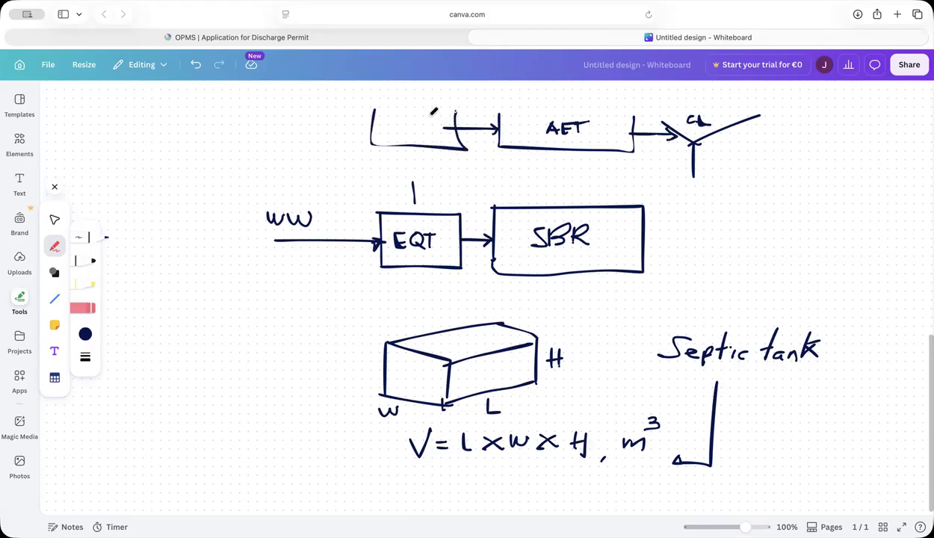
pyautogui.moveTo(404, 117)
pyautogui.mouseDown()
pyautogui.moveTo(398, 128)
pyautogui.moveTo(421, 115)
pyautogui.moveTo(414, 129)
pyautogui.mouseUp()
# Step: Switch to the discharge permit form and include Screening in the composition of the primary treatment system
pyautogui.click(299, 36)
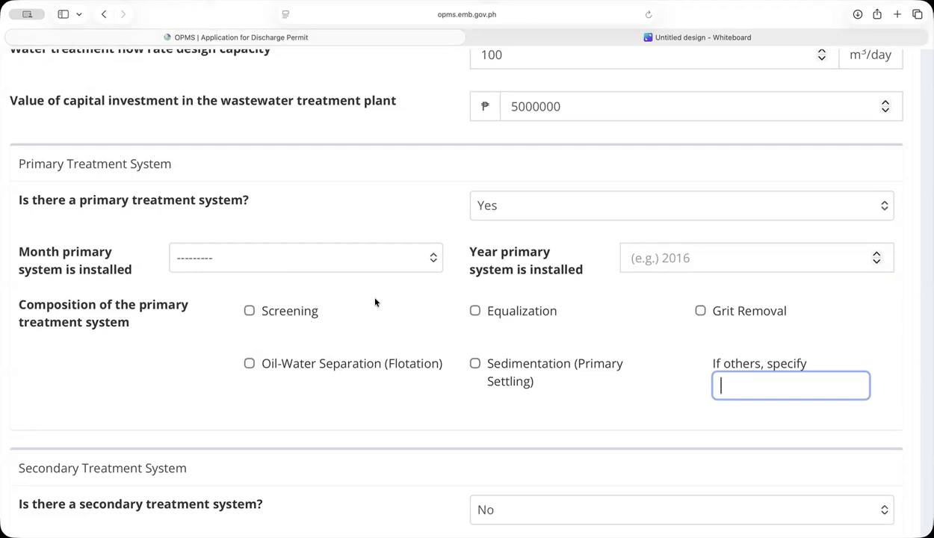
pyautogui.scroll(5, 260, 318)
pyautogui.click(249, 311)
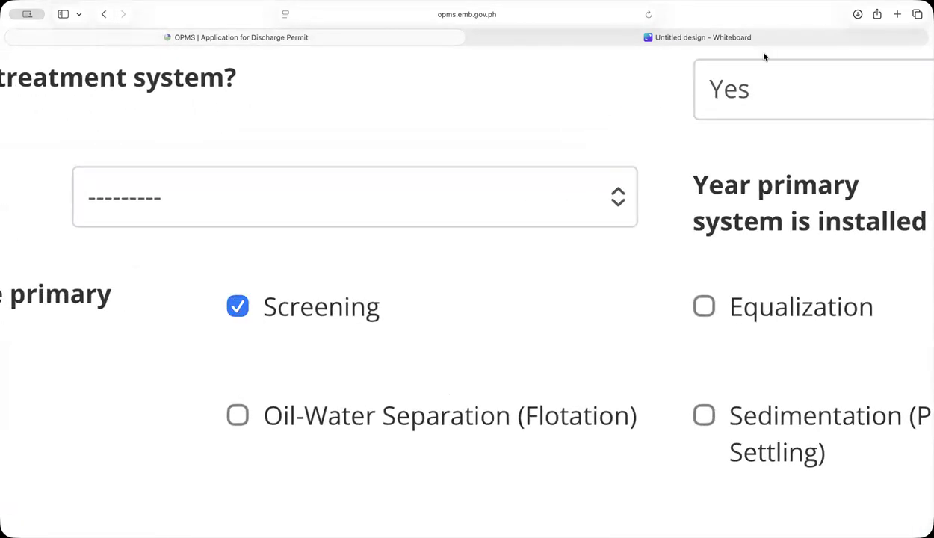
# Step: Switch to the whiteboard and draw an inlet line into the ST tank, starting at slanted screen bars labelled SCR
pyautogui.click(736, 37)
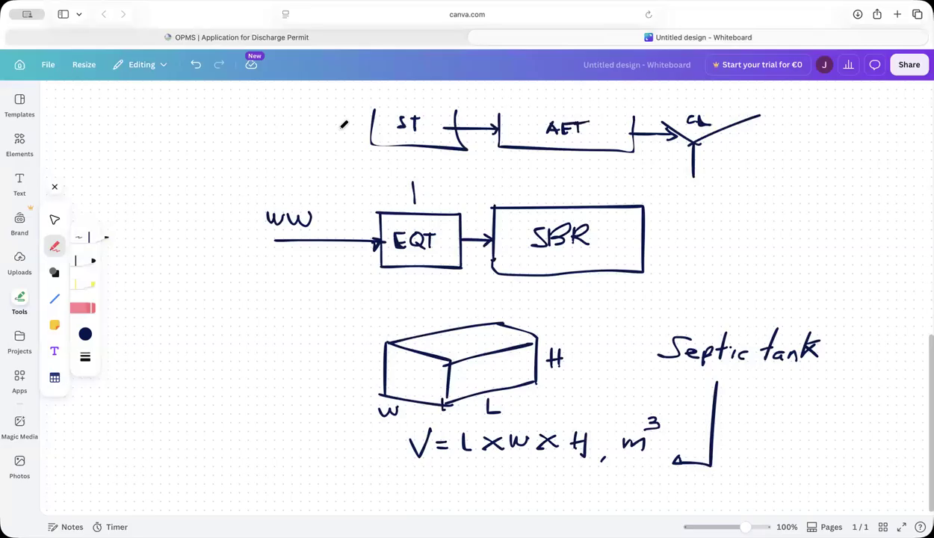
pyautogui.moveTo(305, 127); pyautogui.dragTo(369, 127)
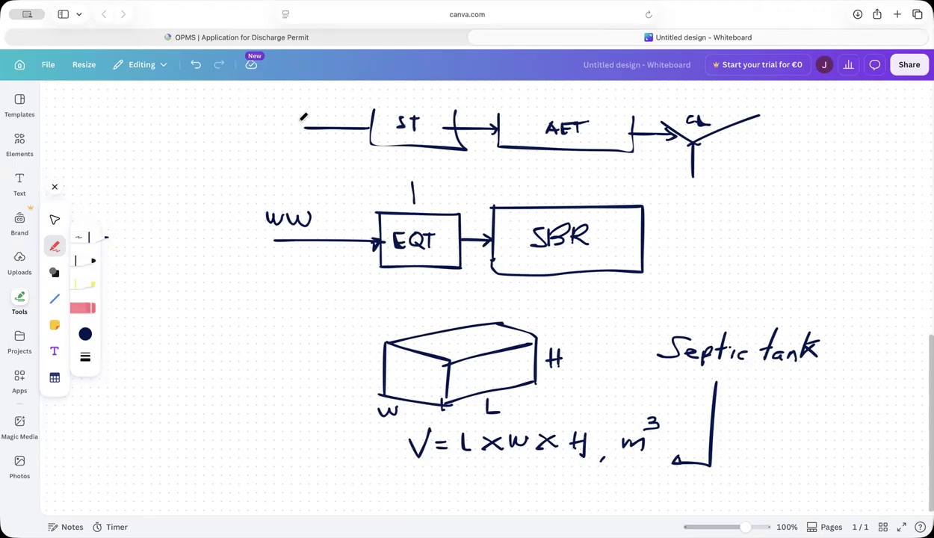
pyautogui.moveTo(304, 112); pyautogui.dragTo(294, 140)
pyautogui.scroll(-1, 306, 110)
pyautogui.moveTo(313, 107)
pyautogui.mouseDown()
pyautogui.moveTo(301, 138)
pyautogui.moveTo(290, 117)
pyautogui.moveTo(275, 135)
pyautogui.mouseUp()
pyautogui.scroll(-1, 290, 152)
pyautogui.scroll(2, 301, 153)
pyautogui.scroll(1, 295, 153)
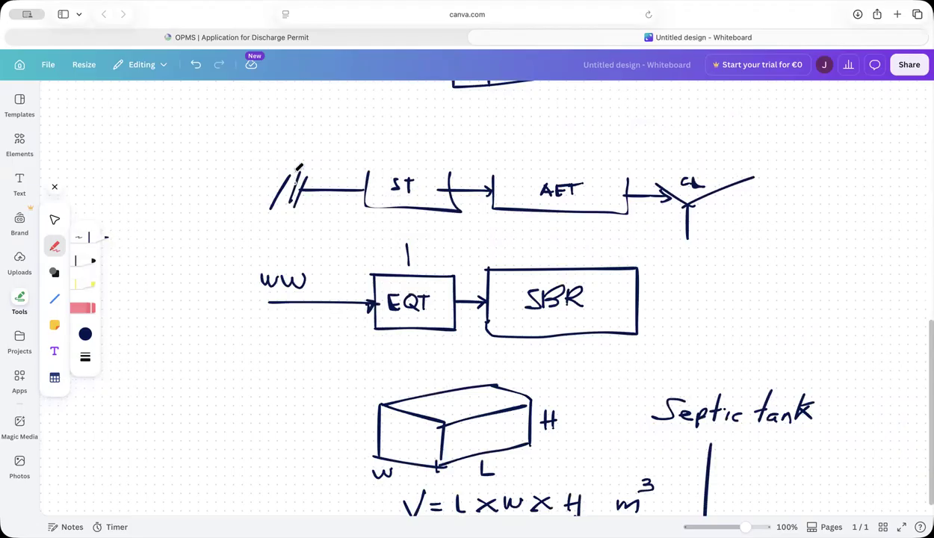
pyautogui.moveTo(289, 147)
pyautogui.mouseDown()
pyautogui.moveTo(271, 160)
pyautogui.moveTo(313, 167)
pyautogui.mouseUp()
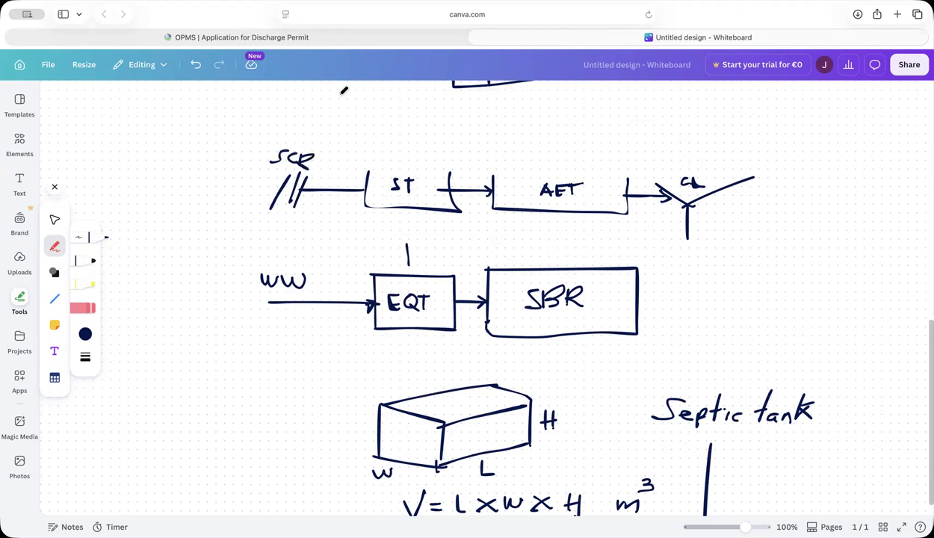
# Step: Switch to the permit form and add Equalization, Grit Removal, Oil-Water Separation (Flotation) and Sedimentation (Primary Settling) to the primary treatment composition
pyautogui.click(341, 37)
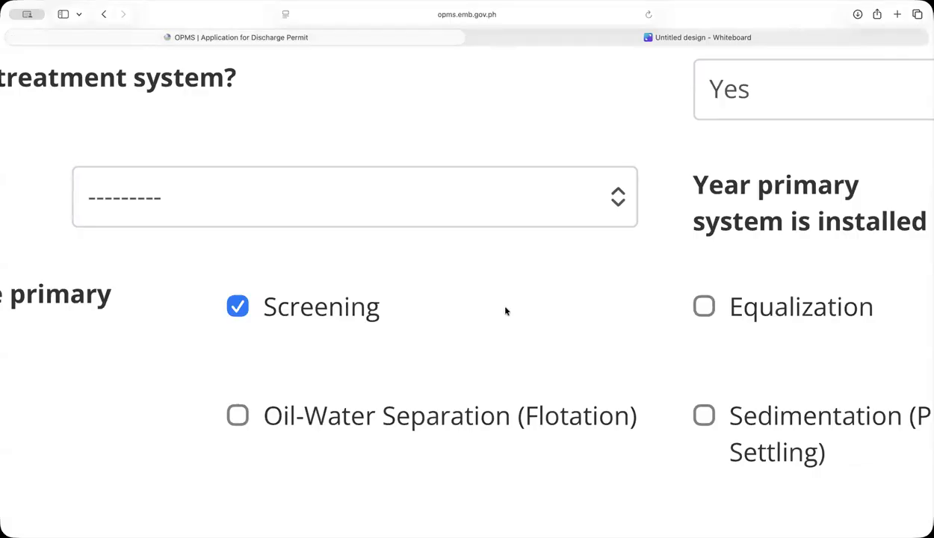
pyautogui.scroll(-2, 514, 346)
pyautogui.scroll(-3, 514, 350)
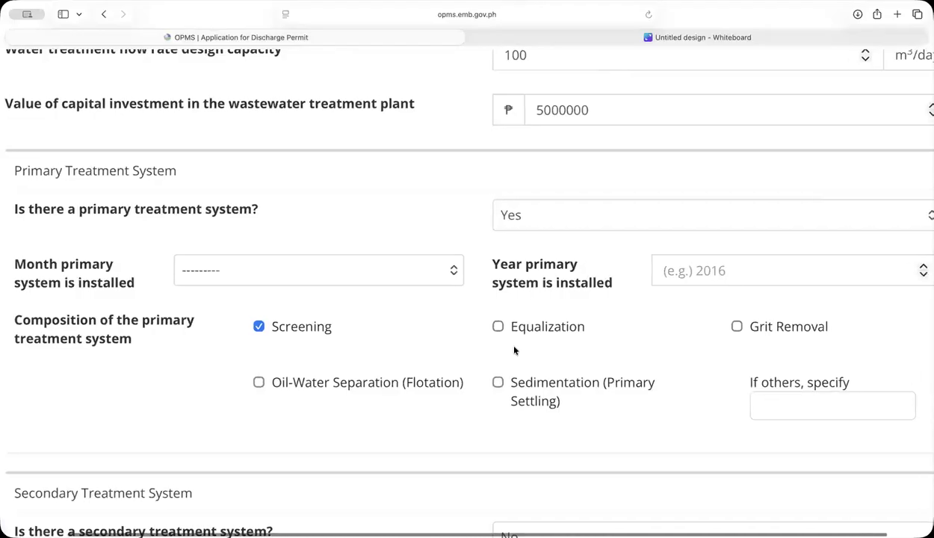
pyautogui.hscroll(2, 514, 350)
pyautogui.scroll(-1, 514, 350)
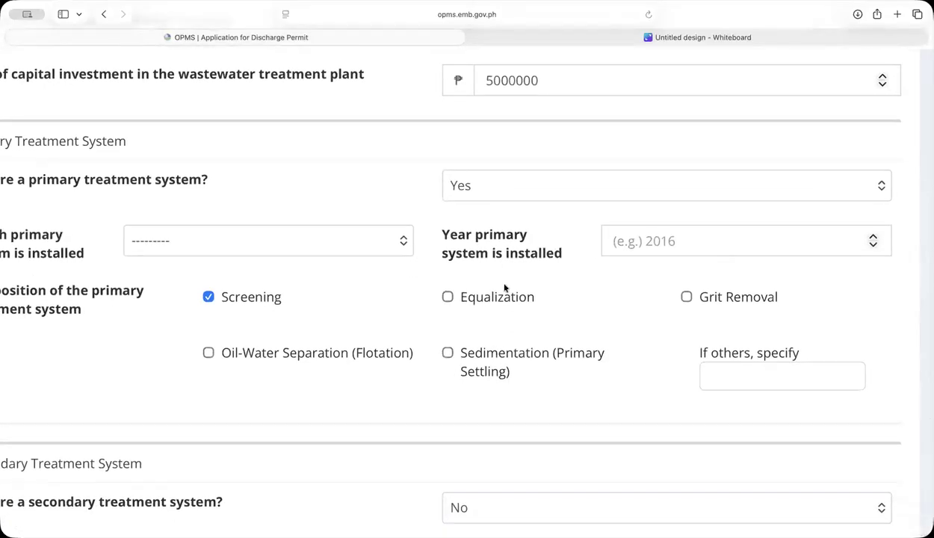
pyautogui.click(685, 297)
pyautogui.hscroll(-2, 382, 341)
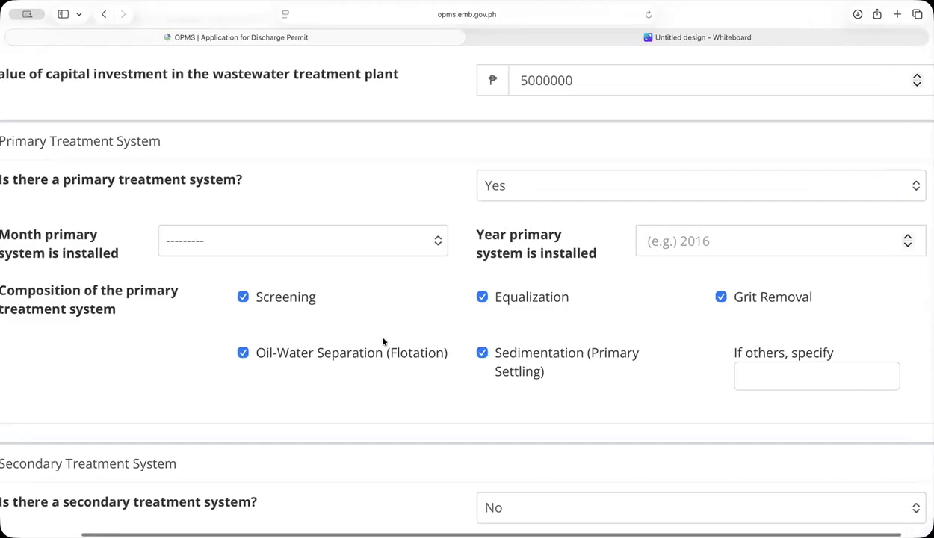
pyautogui.hscroll(2, 382, 342)
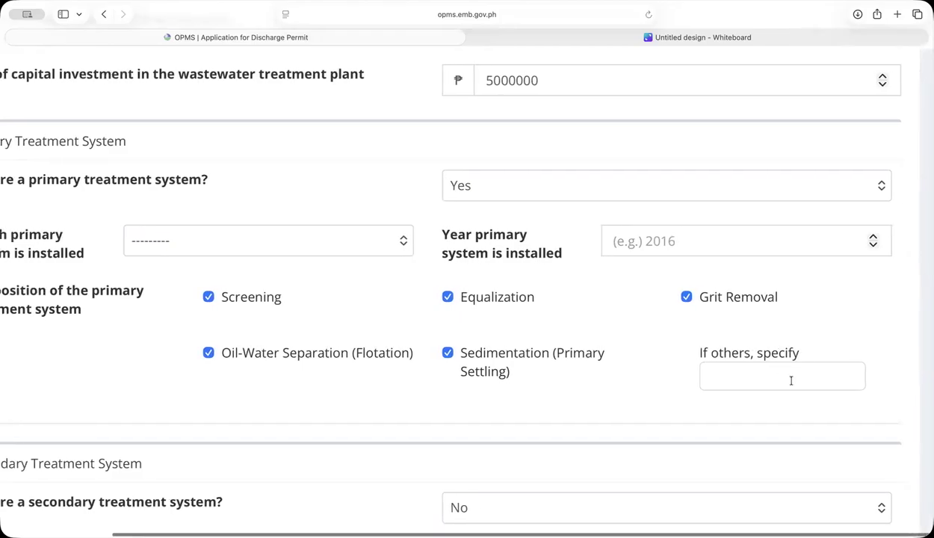
pyautogui.scroll(5, 790, 380)
pyautogui.scroll(-5, 795, 382)
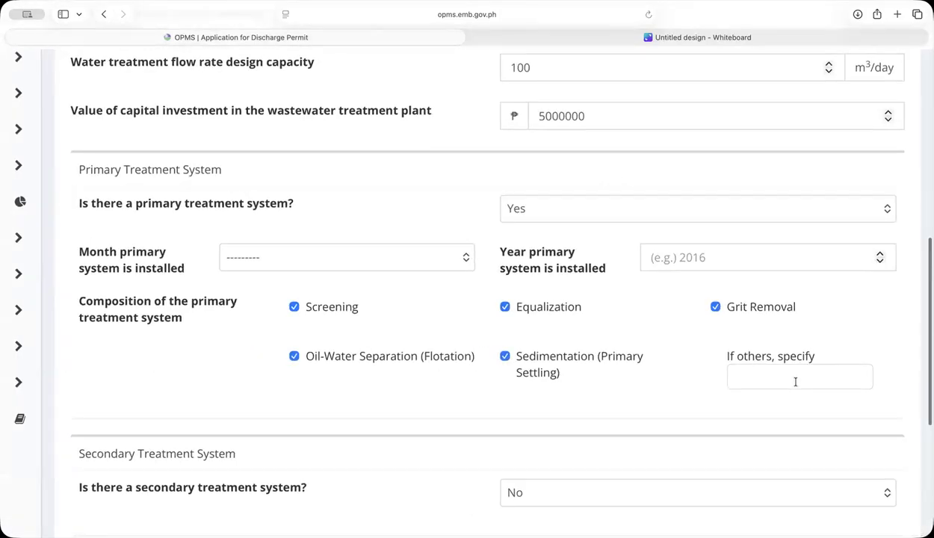
# Step: Set the primary treatment system's installation month to January and its year to 2026
pyautogui.click(290, 258)
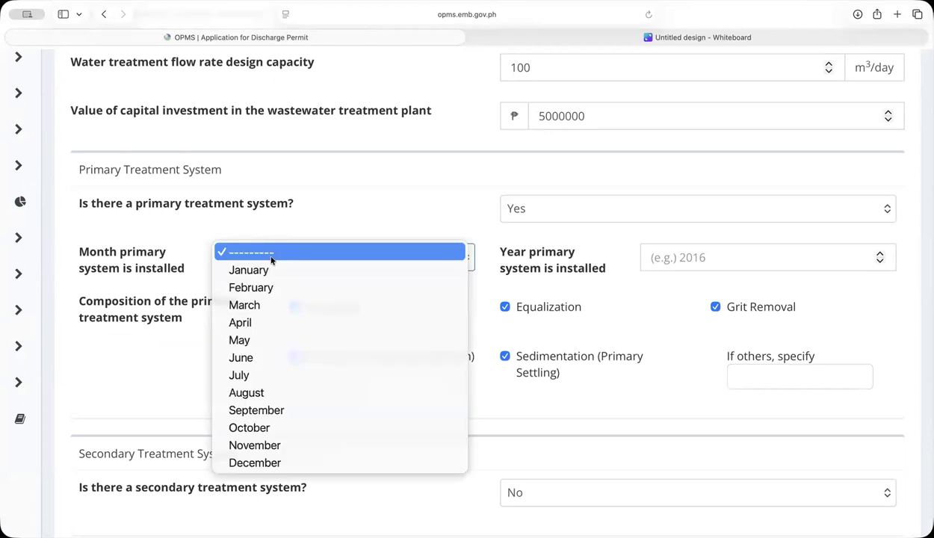
pyautogui.click(270, 266)
pyautogui.click(710, 263)
pyautogui.write('2')
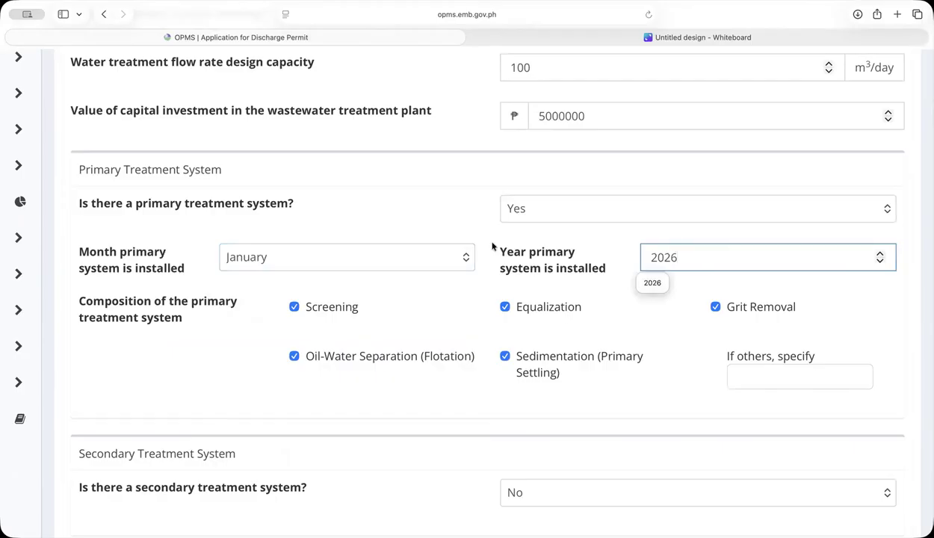
pyautogui.write('026')
pyautogui.scroll(-1, 383, 283)
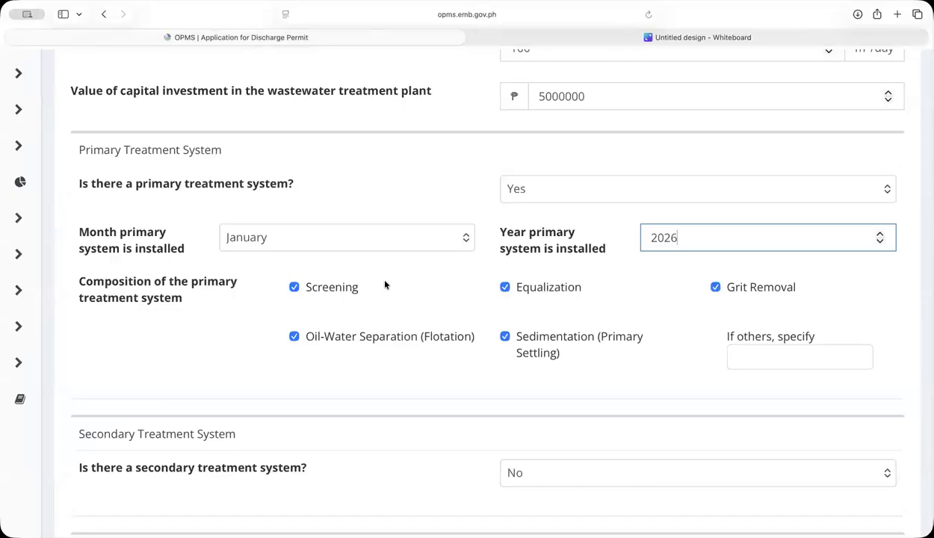
# Step: Review the Step 4 form, from the flow meter information to the primary, secondary and chemical treatment sections
pyautogui.scroll(-3, 385, 284)
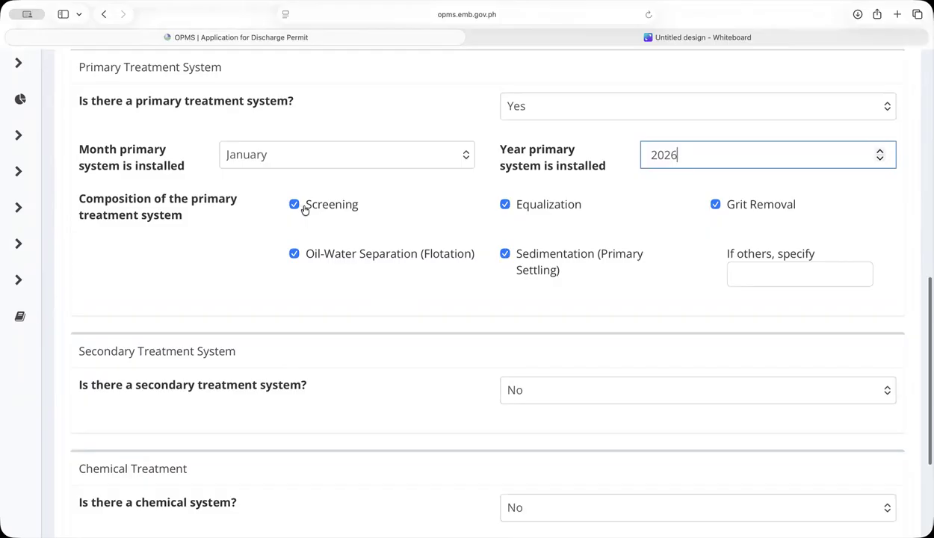
pyautogui.scroll(-3, 457, 274)
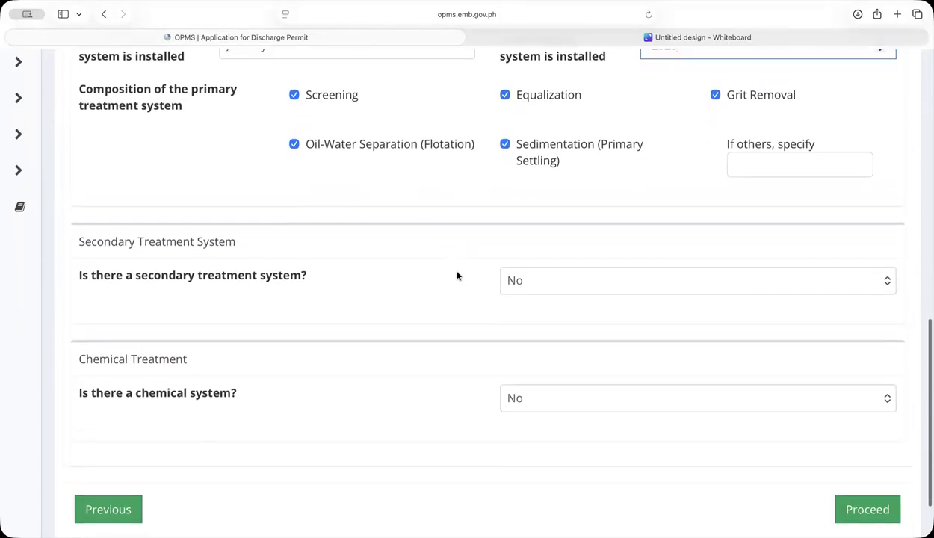
pyautogui.moveTo(76, 233); pyautogui.dragTo(248, 224)
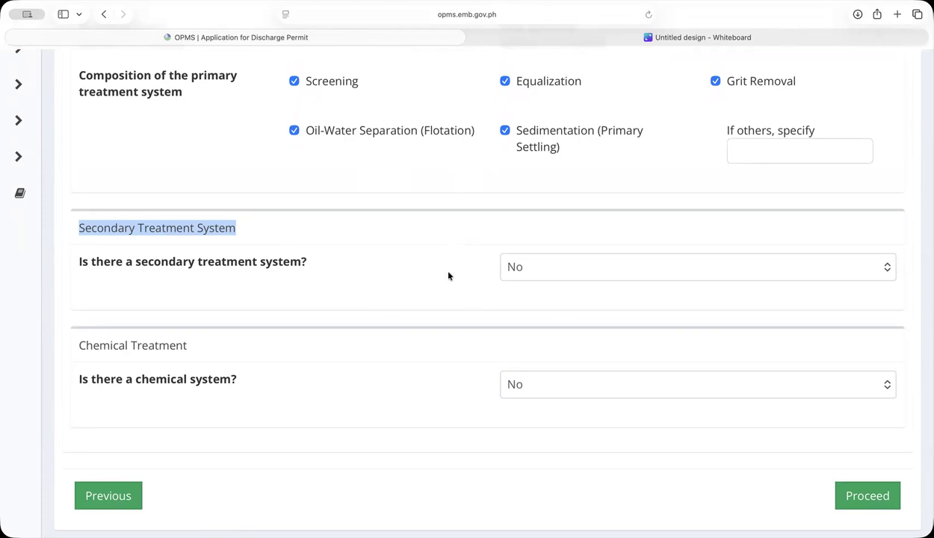
pyautogui.scroll(-2, 448, 276)
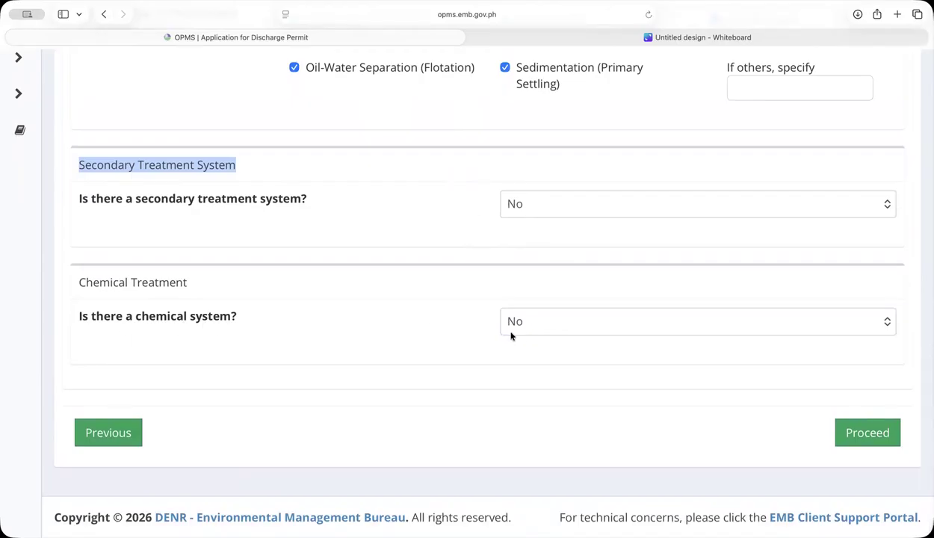
pyautogui.scroll(2, 707, 306)
pyautogui.scroll(-2, 706, 306)
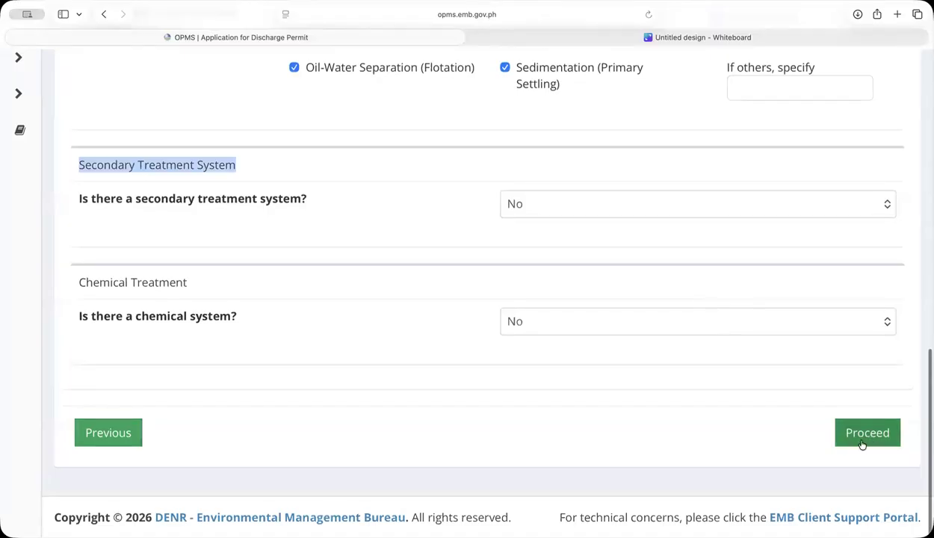
pyautogui.click(889, 442)
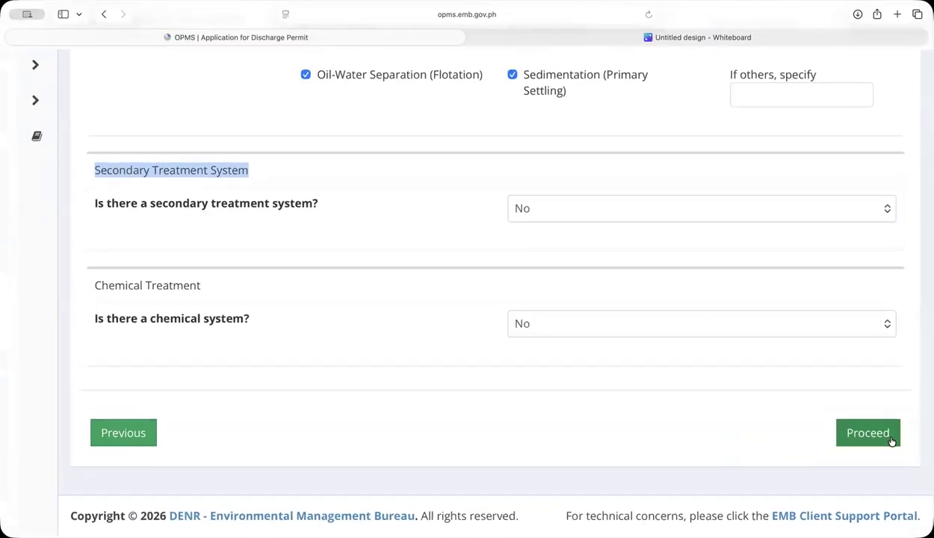
pyautogui.scroll(15, 742, 330)
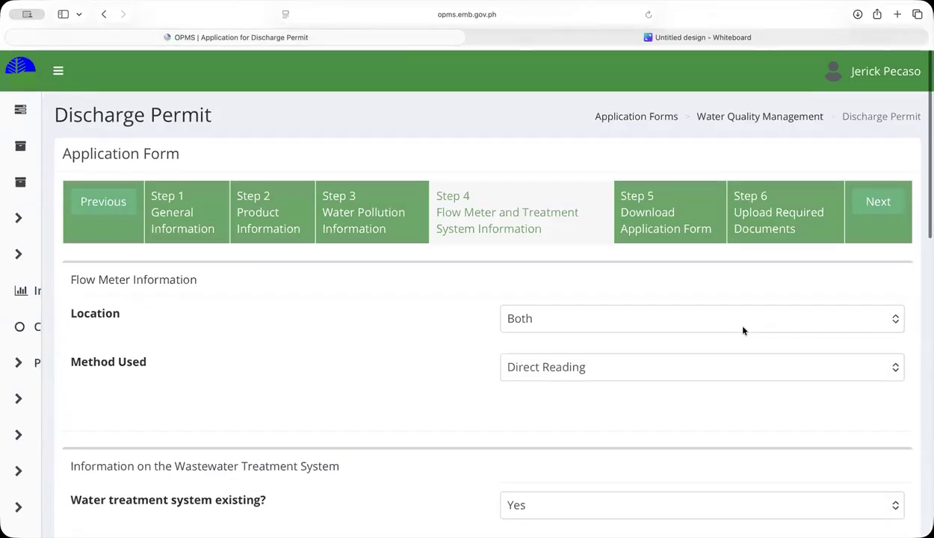
pyautogui.scroll(-10, 636, 249)
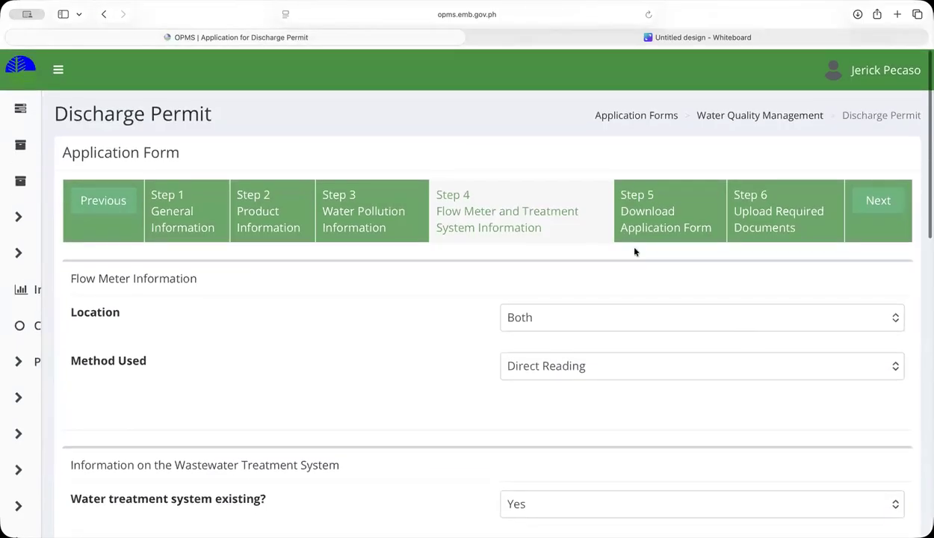
pyautogui.scroll(-5, 634, 252)
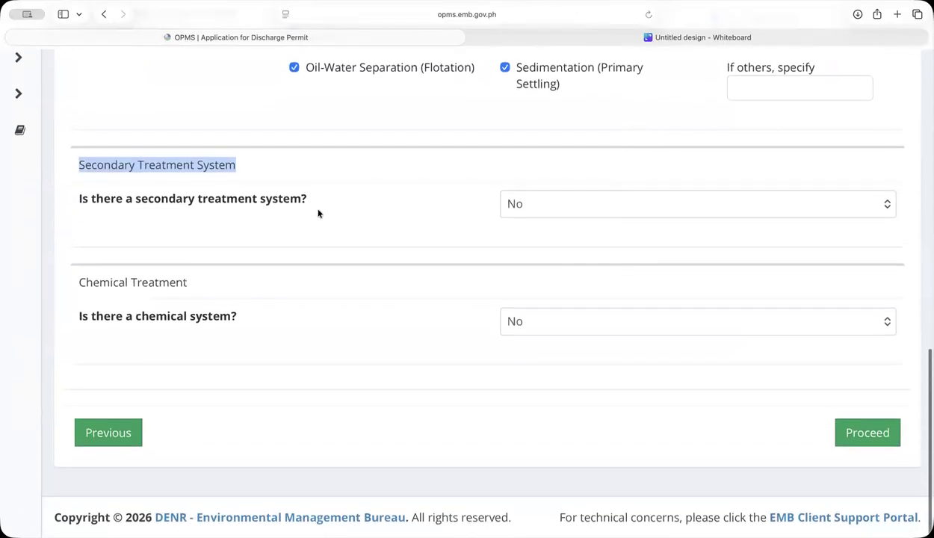
pyautogui.scroll(4, 319, 213)
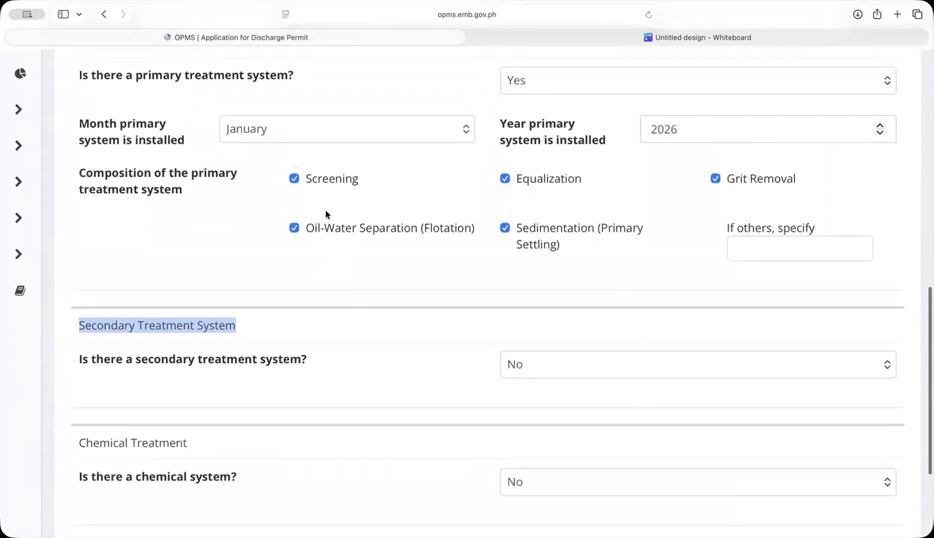
pyautogui.click(398, 260)
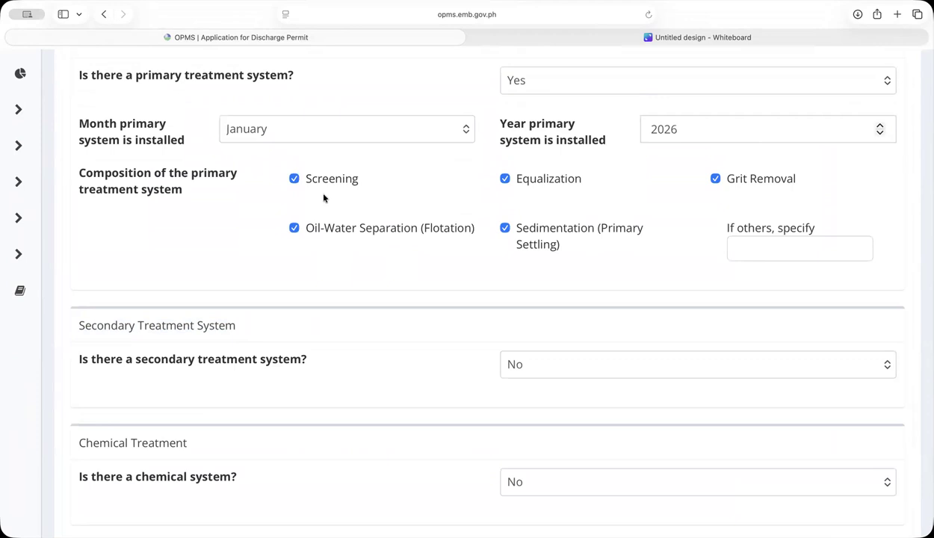
pyautogui.scroll(-3, 323, 199)
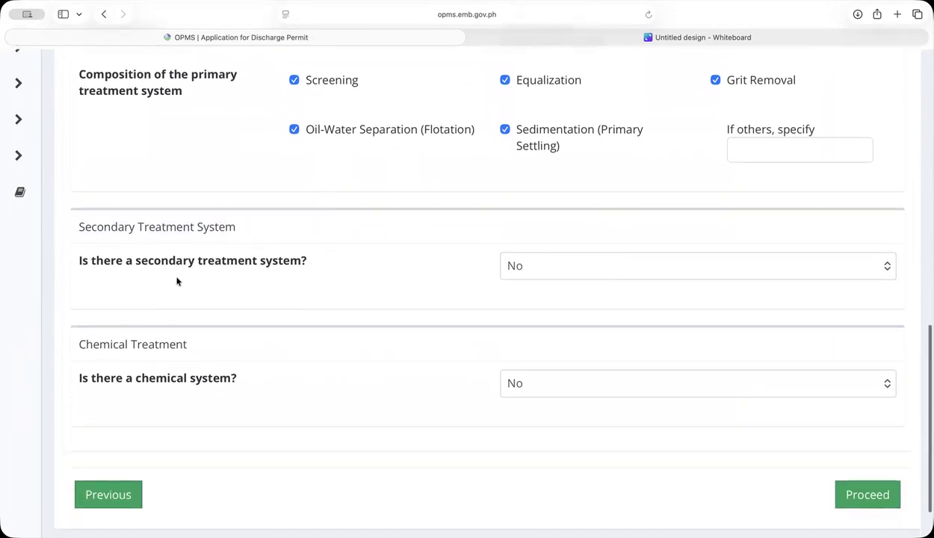
# Step: Answer Yes for having a secondary treatment system and set its installation date to January 2026
pyautogui.click(547, 266)
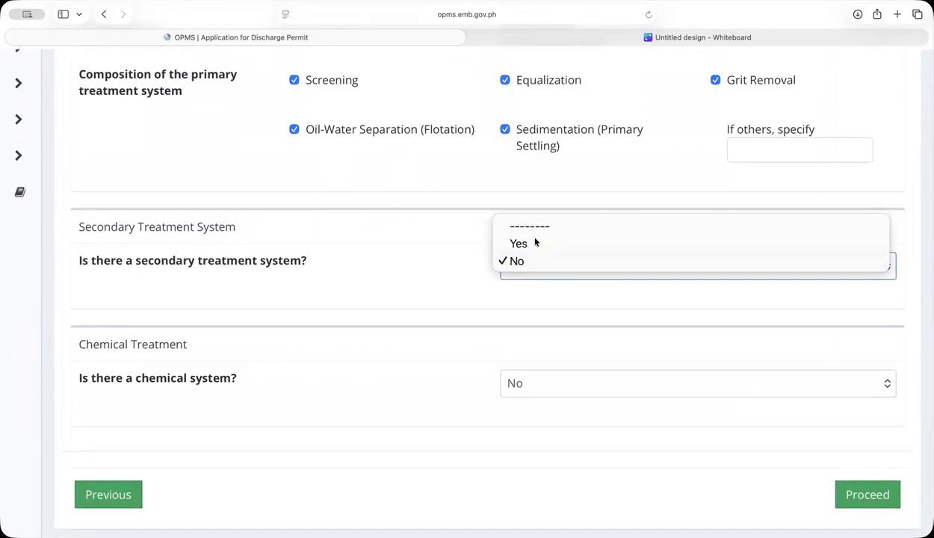
pyautogui.click(535, 242)
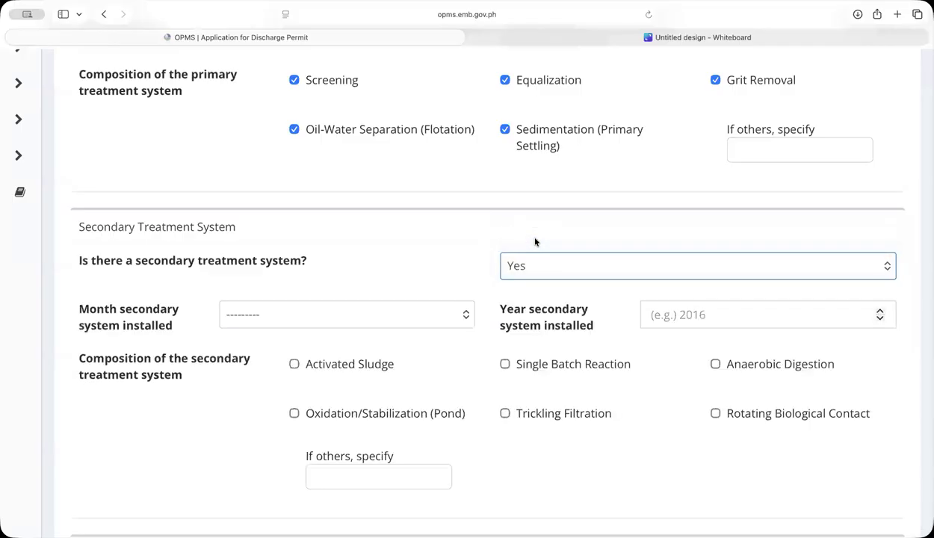
pyautogui.click(237, 317)
pyautogui.click(250, 327)
pyautogui.click(776, 310)
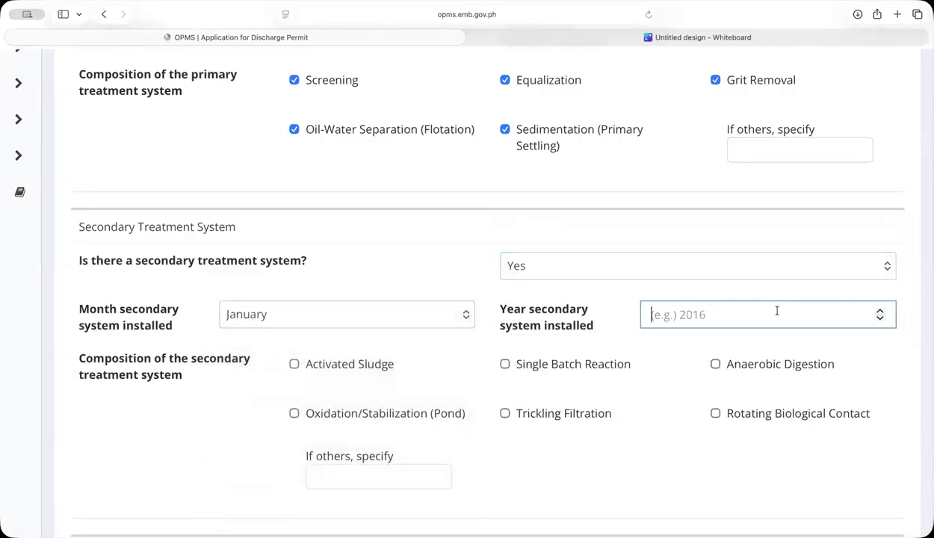
pyautogui.write('2026')
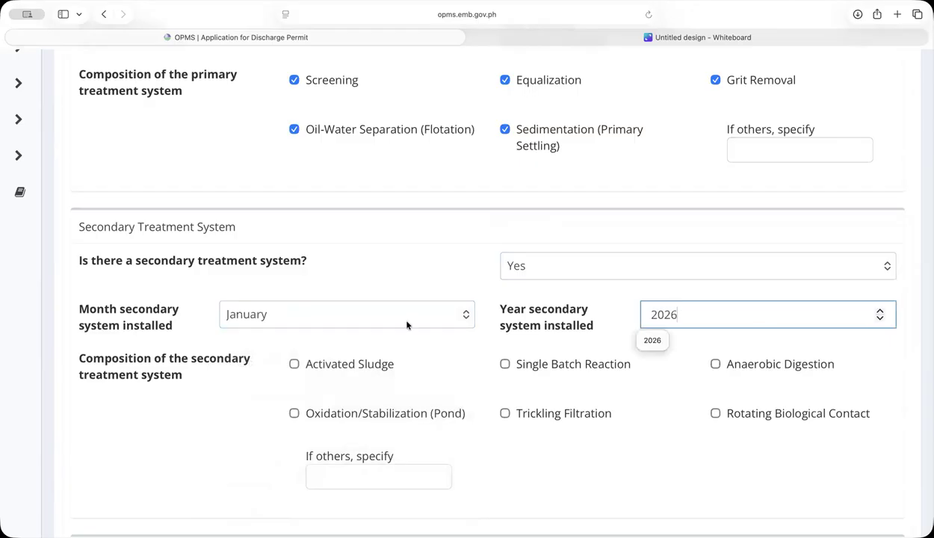
# Step: Try several components in the secondary treatment system's composition, leaving only Single Batch Reaction selected
pyautogui.scroll(-3, 406, 326)
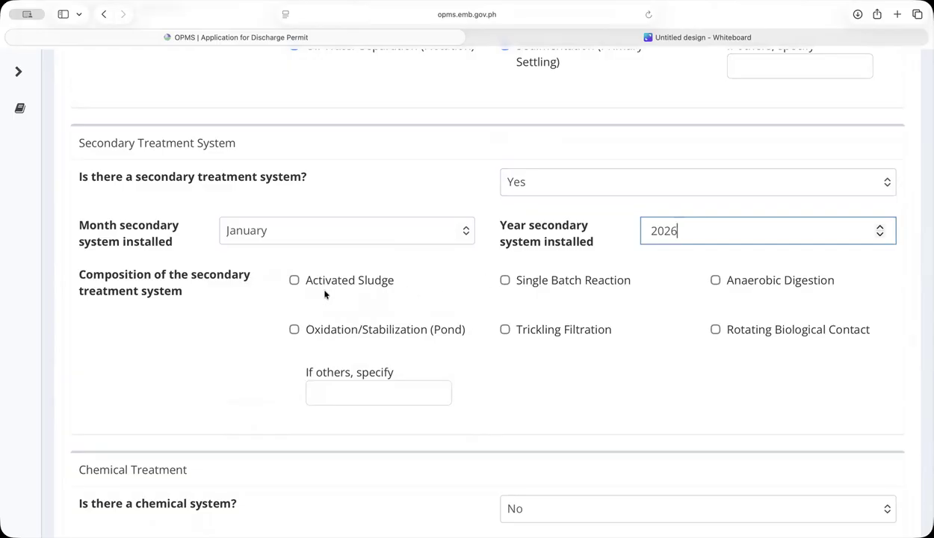
pyautogui.click(294, 280)
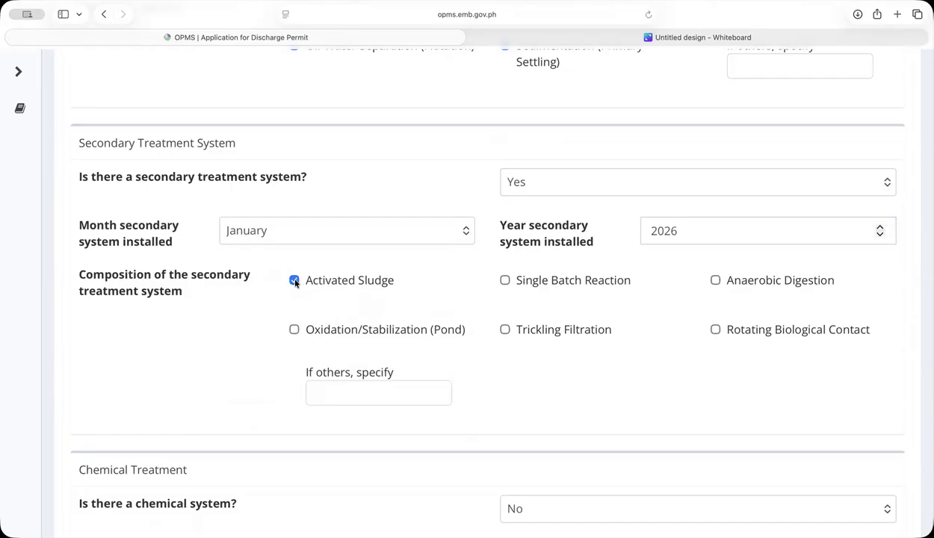
pyautogui.click(505, 280)
pyautogui.click(505, 280)
pyautogui.click(715, 282)
pyautogui.click(715, 329)
pyautogui.click(715, 329)
pyautogui.click(504, 330)
pyautogui.click(505, 330)
pyautogui.scroll(-1, 532, 300)
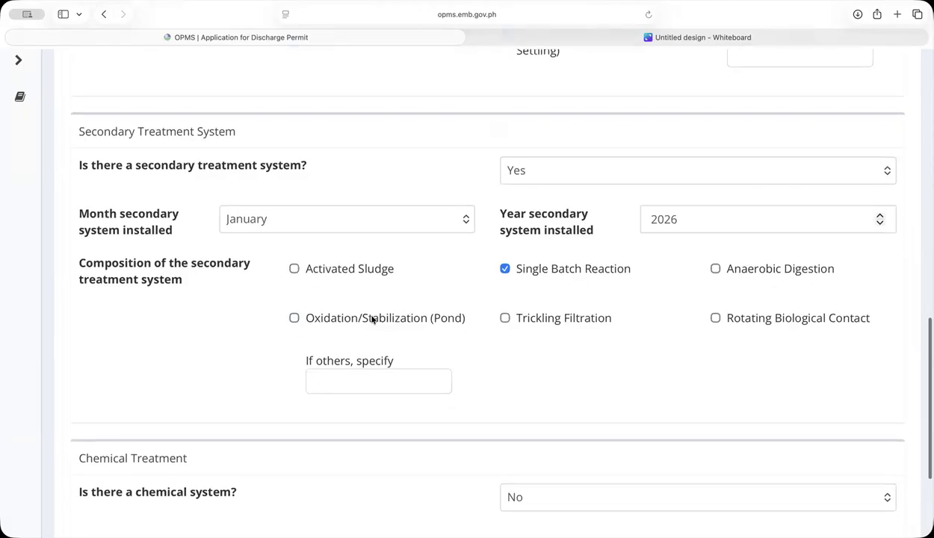
# Step: Try MBBR, MBR and DAF as the other component of the secondary treatment system, clearing each entry
pyautogui.scroll(-3, 336, 379)
pyautogui.click(327, 341)
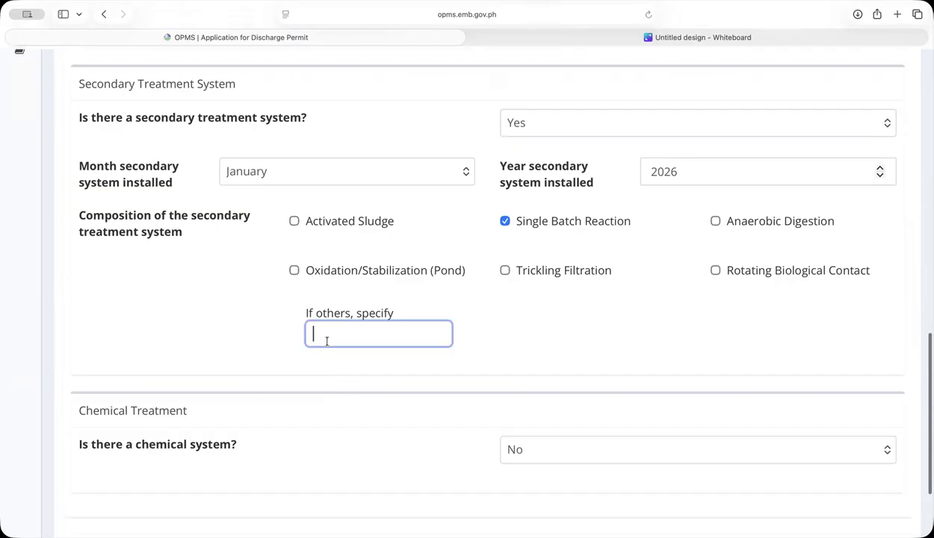
pyautogui.write('MBBR')
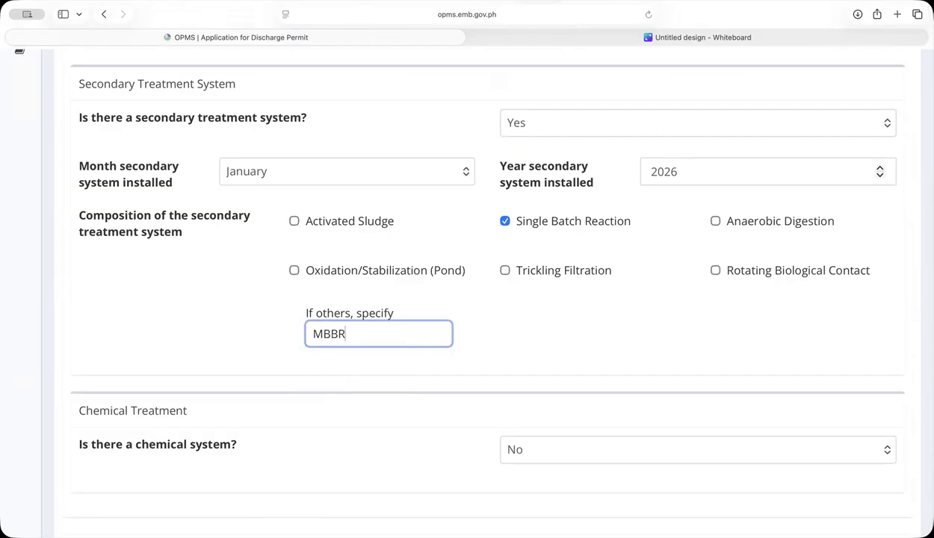
pyautogui.press('BackSpace')
pyautogui.press('BackSpace')
pyautogui.press('BackSpace')
pyautogui.press('BackSpace')
pyautogui.write('MBR')
pyautogui.press('BackSpace')
pyautogui.press('BackSpace')
pyautogui.press('BackSpace')
pyautogui.write('DAF')
pyautogui.press('BackSpace')
pyautogui.press('BackSpace')
pyautogui.press('BackSpace')
pyautogui.moveTo(349, 313); pyautogui.dragTo(496, 269)
pyautogui.click(536, 313)
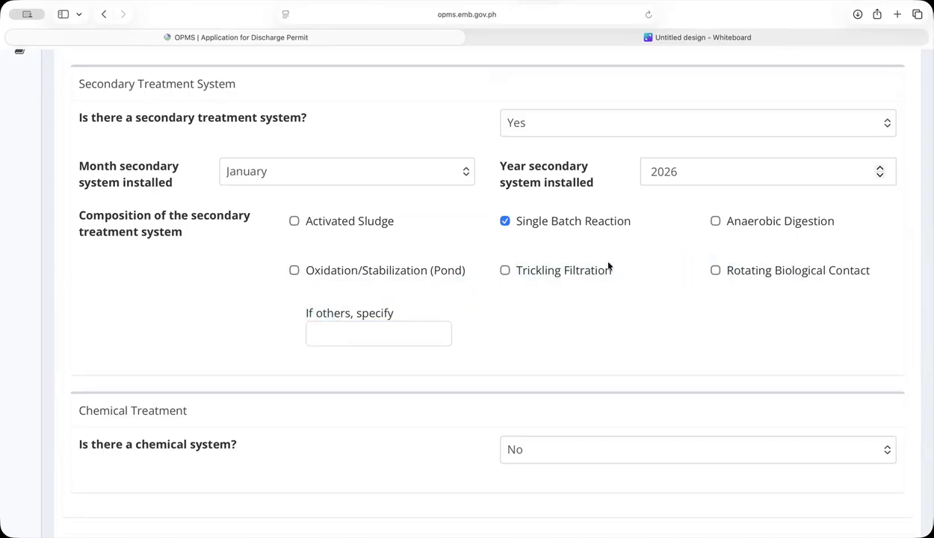
# Step: Answer Yes for having a chemical treatment system and set its installation date to January 2026
pyautogui.scroll(-3, 179, 297)
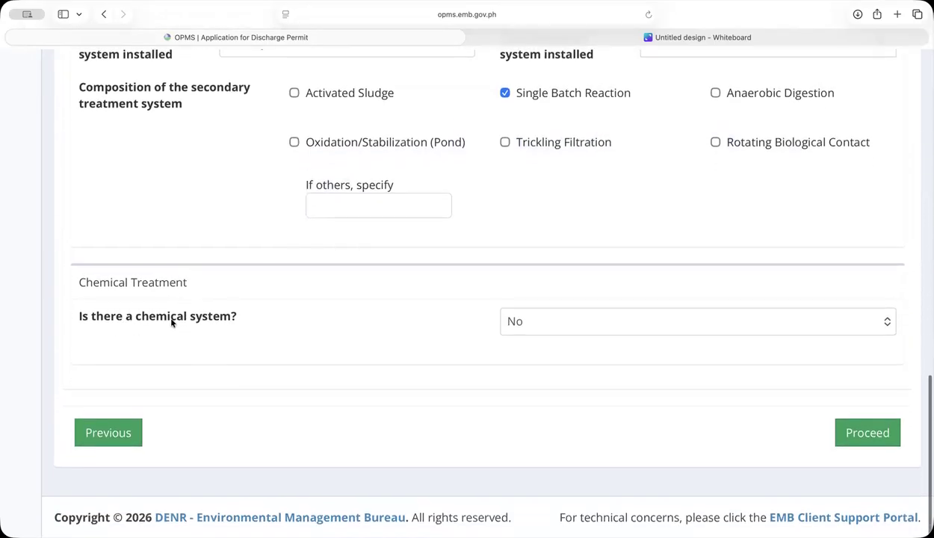
pyautogui.click(522, 319)
pyautogui.click(532, 300)
pyautogui.scroll(3, 533, 301)
pyautogui.scroll(2, 532, 301)
pyautogui.scroll(-5, 277, 338)
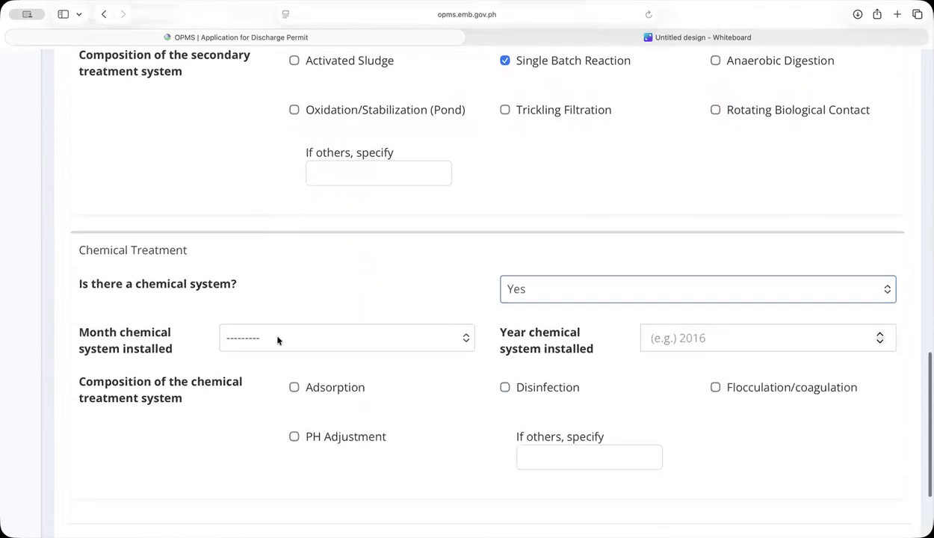
pyautogui.scroll(-2, 277, 340)
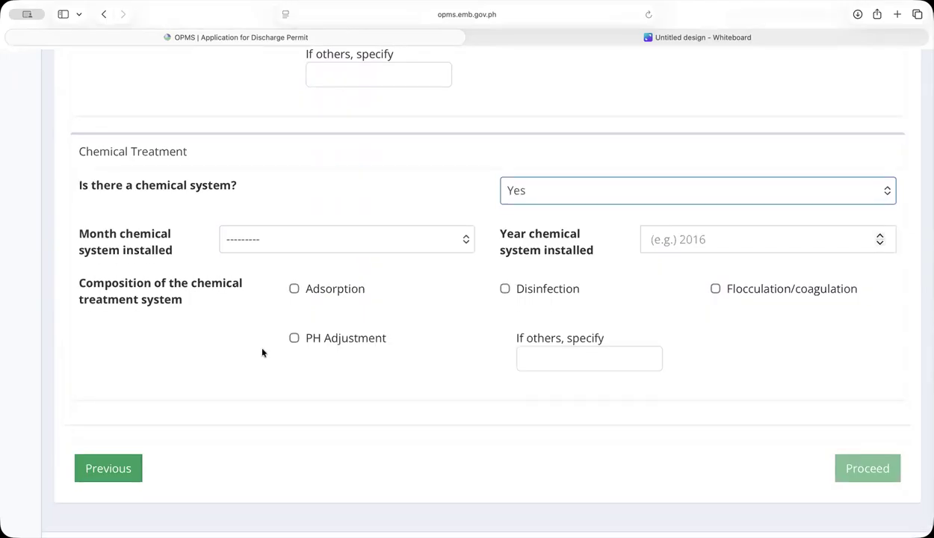
pyautogui.click(270, 237)
pyautogui.click(292, 252)
pyautogui.click(700, 238)
pyautogui.write('2026')
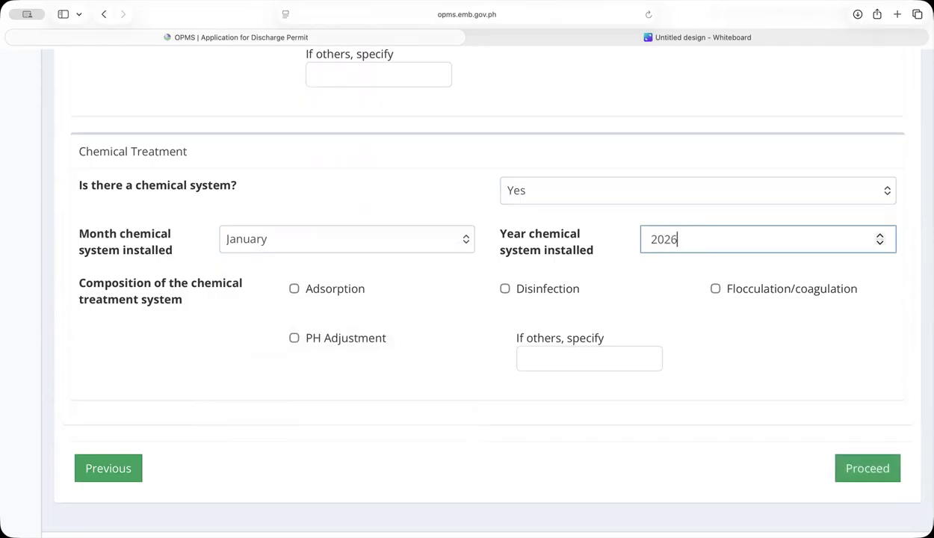
# Step: Select Adsorption, Disinfection, Flocculation/coagulation and PH Adjustment as the composition of the chemical treatment system
pyautogui.scroll(5, 297, 290)
pyautogui.click(288, 297)
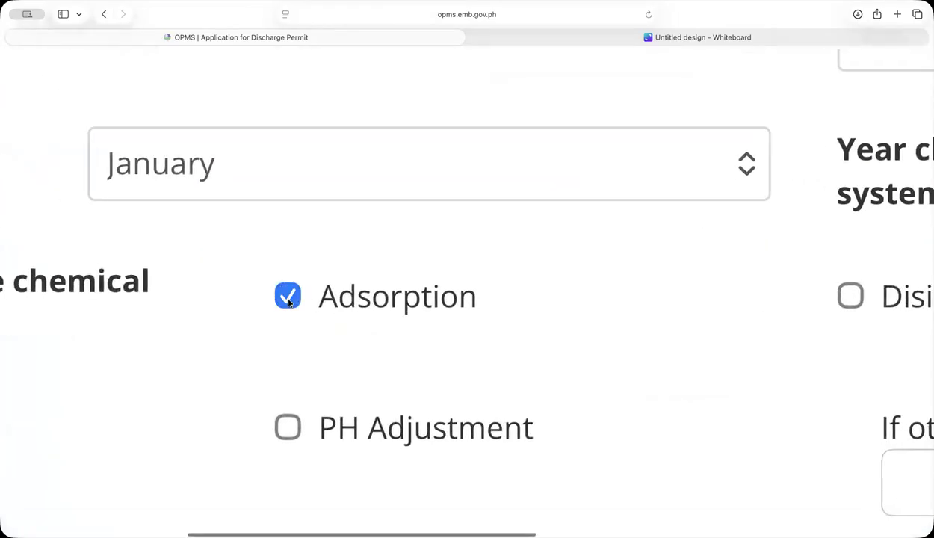
pyautogui.scroll(-5, 288, 301)
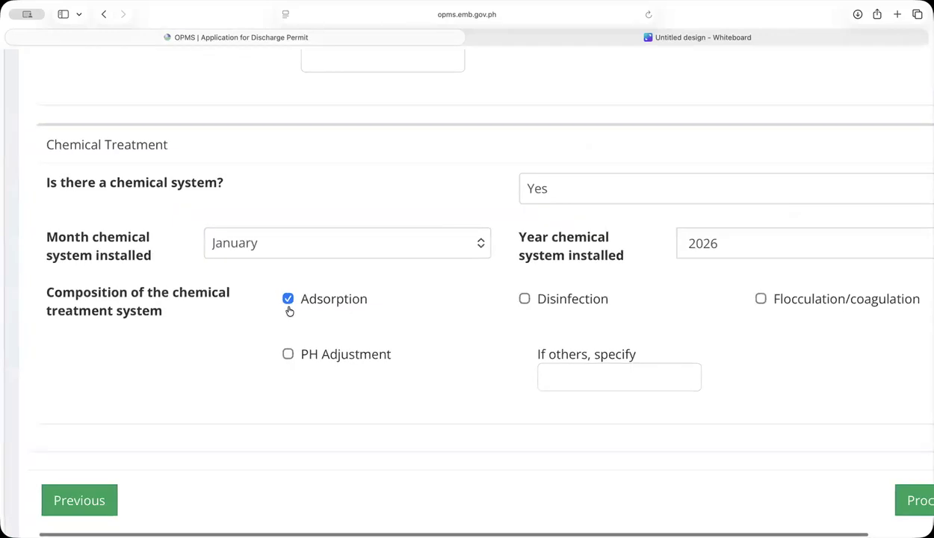
pyautogui.click(524, 298)
pyautogui.scroll(5, 524, 303)
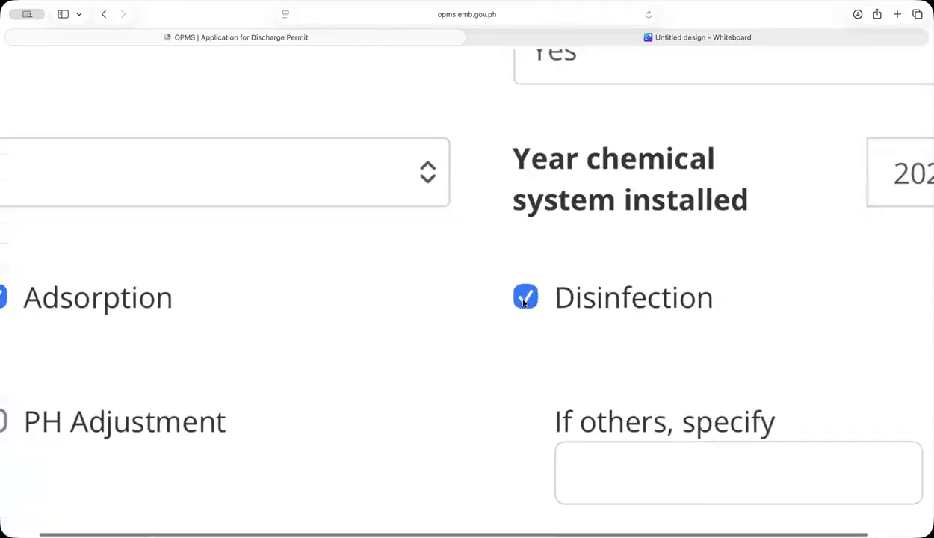
pyautogui.scroll(-5, 524, 303)
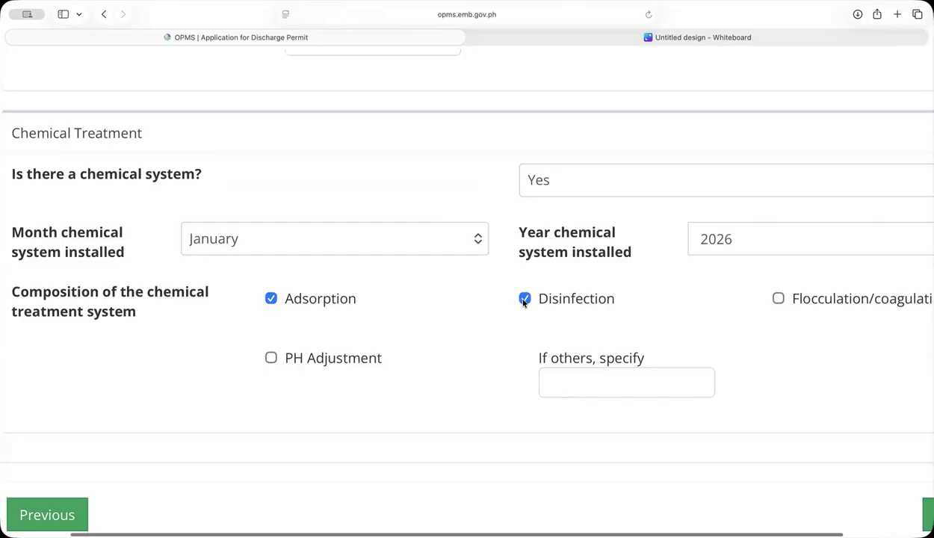
pyautogui.hscroll(2, 531, 303)
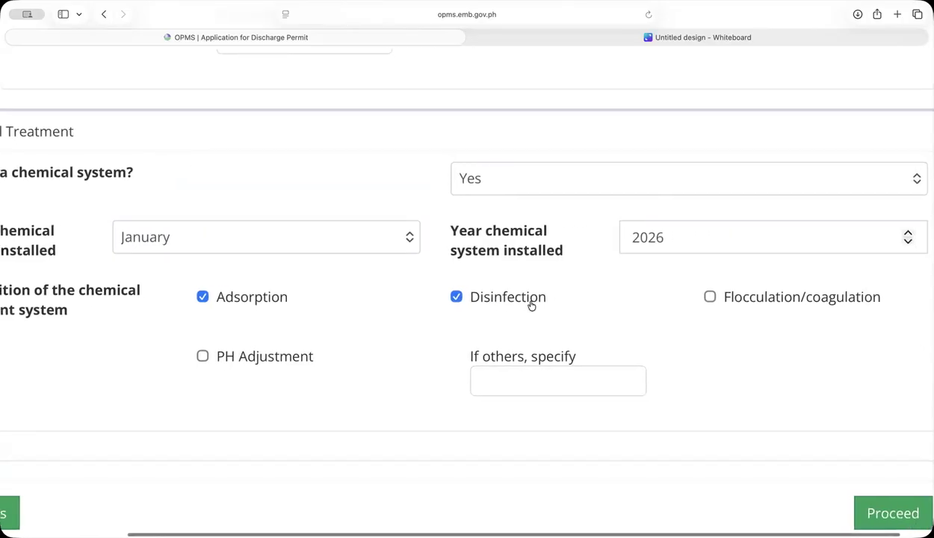
pyautogui.scroll(-2, 531, 304)
pyautogui.hscroll(-1, 530, 303)
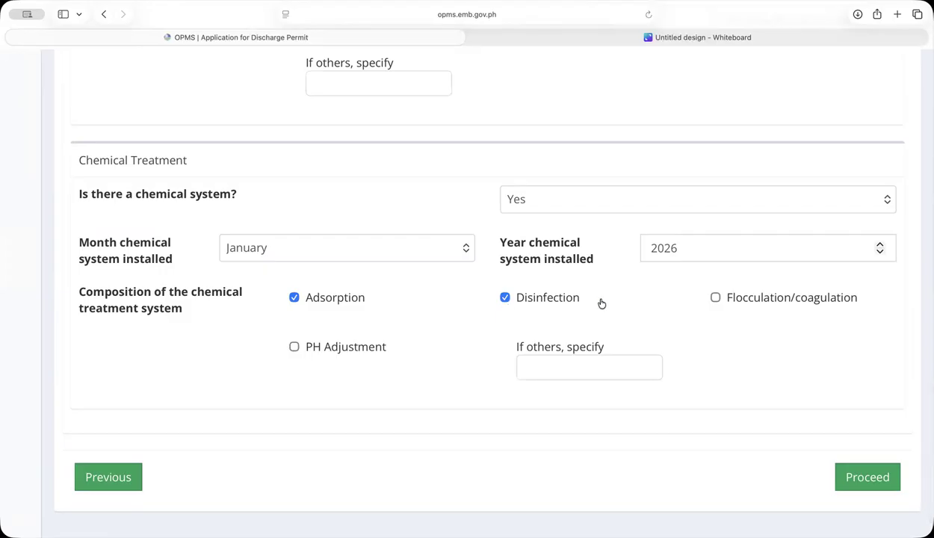
pyautogui.click(715, 298)
pyautogui.click(547, 357)
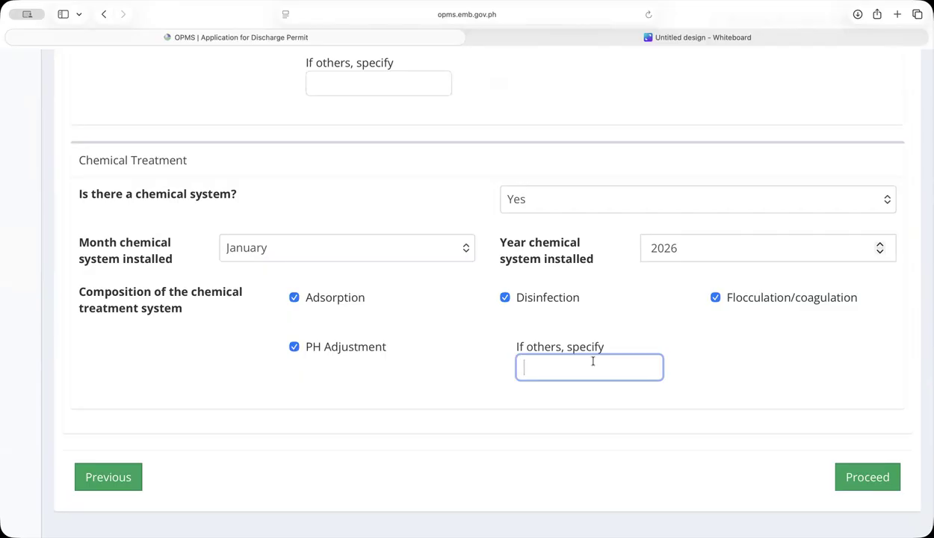
# Step: Review the completed Step 4 form from the flow meter information through the chemical treatment section
pyautogui.scroll(3, 593, 363)
pyautogui.scroll(15, 595, 365)
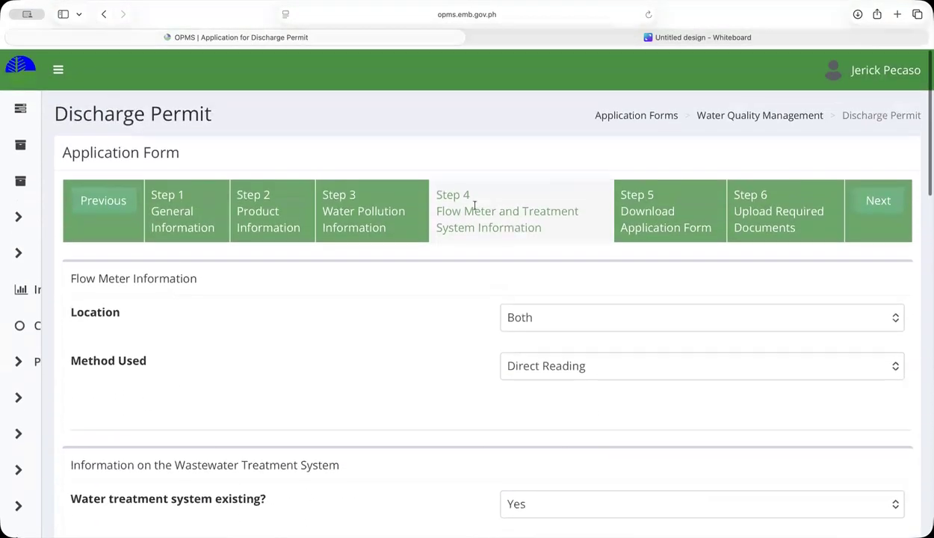
pyautogui.scroll(-2, 473, 206)
pyautogui.scroll(-1, 478, 210)
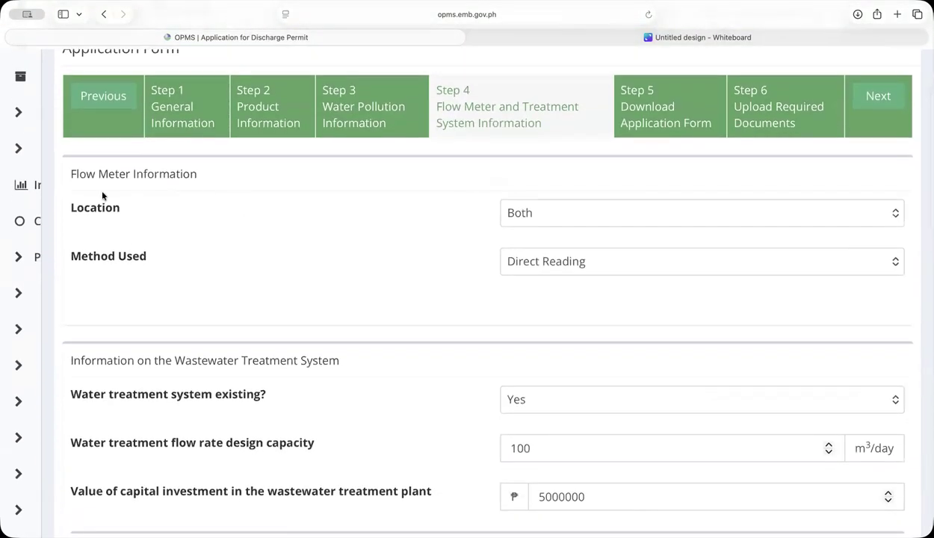
pyautogui.scroll(-6, 144, 231)
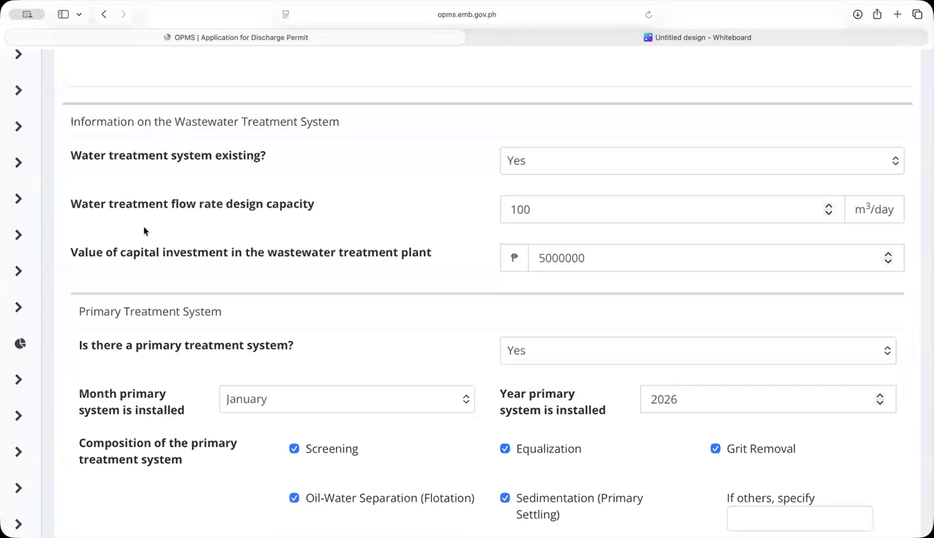
pyautogui.scroll(-20, 144, 231)
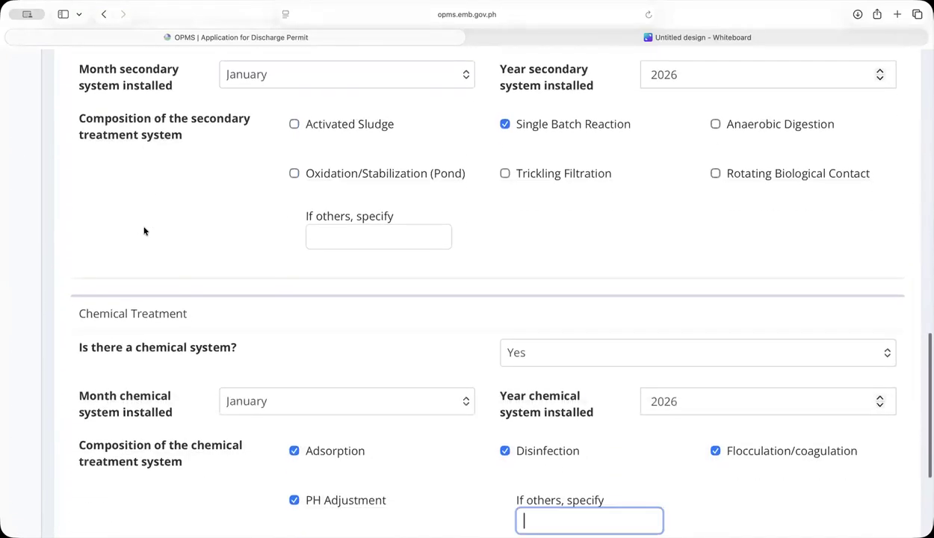
pyautogui.scroll(15, 694, 292)
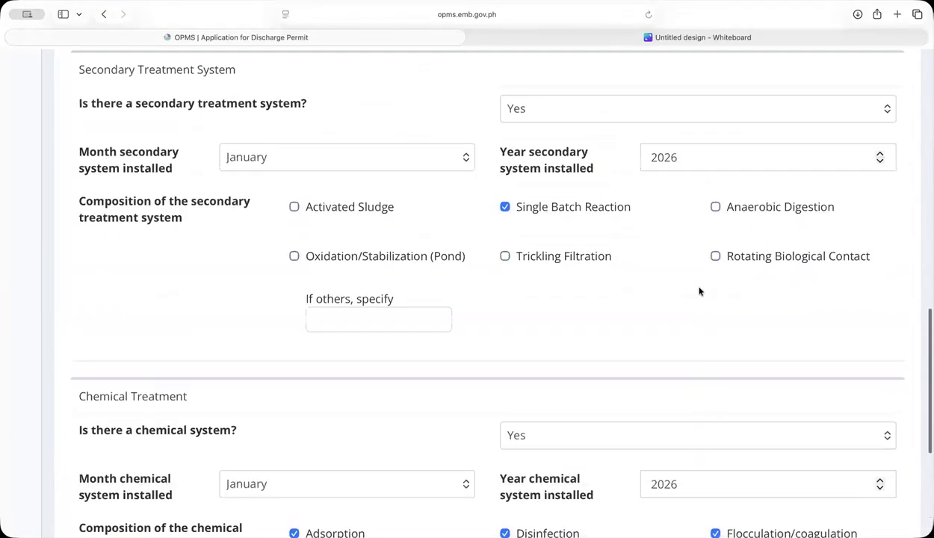
pyautogui.scroll(10, 700, 291)
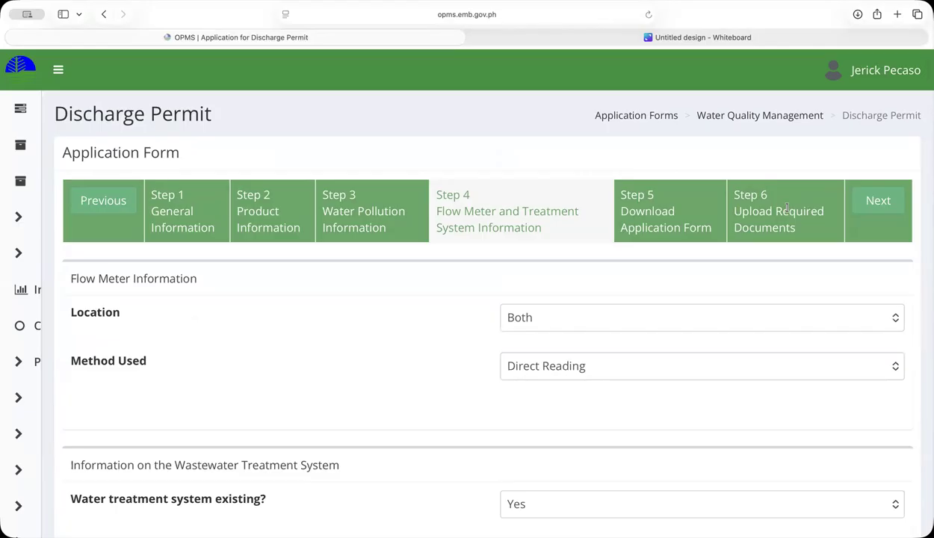
# Step: Advance the application past Step 5 to Step 6 and bring up the checklist of required documents
pyautogui.click(854, 200)
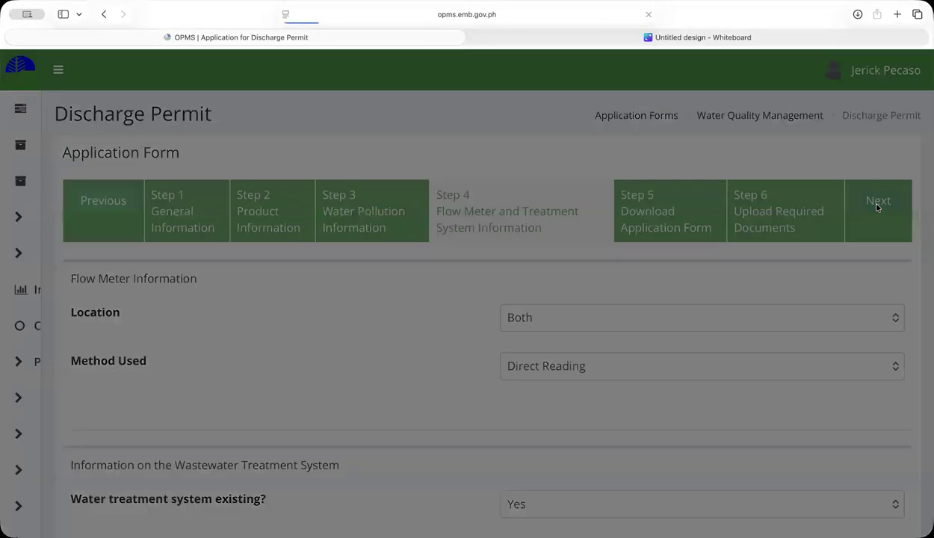
pyautogui.click(881, 203)
pyautogui.scroll(-10, 473, 302)
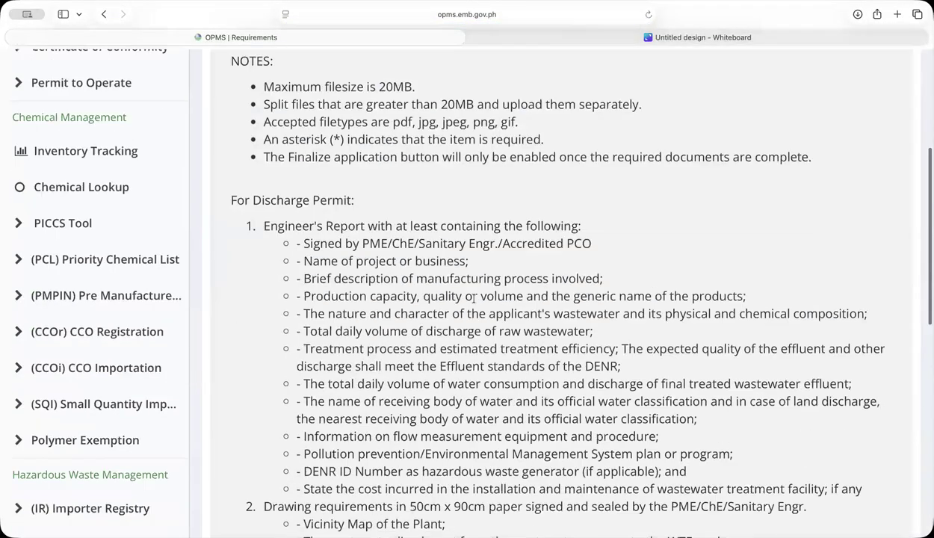
pyautogui.scroll(2, 346, 220)
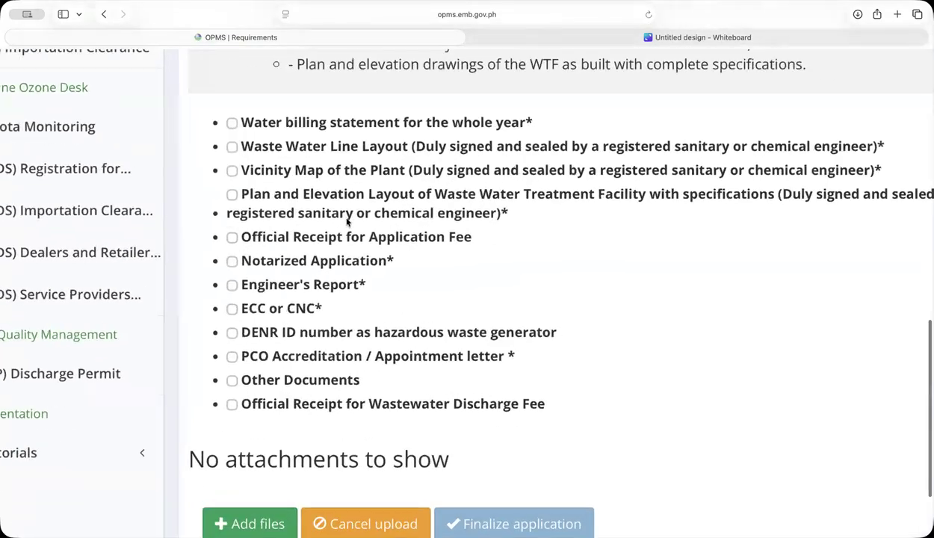
pyautogui.scroll(-2, 346, 220)
# Step: Highlight the Waste Water Line Layout, Vicinity Map, and Plan and Elevation Layout requirements in the document checklist
pyautogui.moveTo(262, 198); pyautogui.dragTo(616, 201)
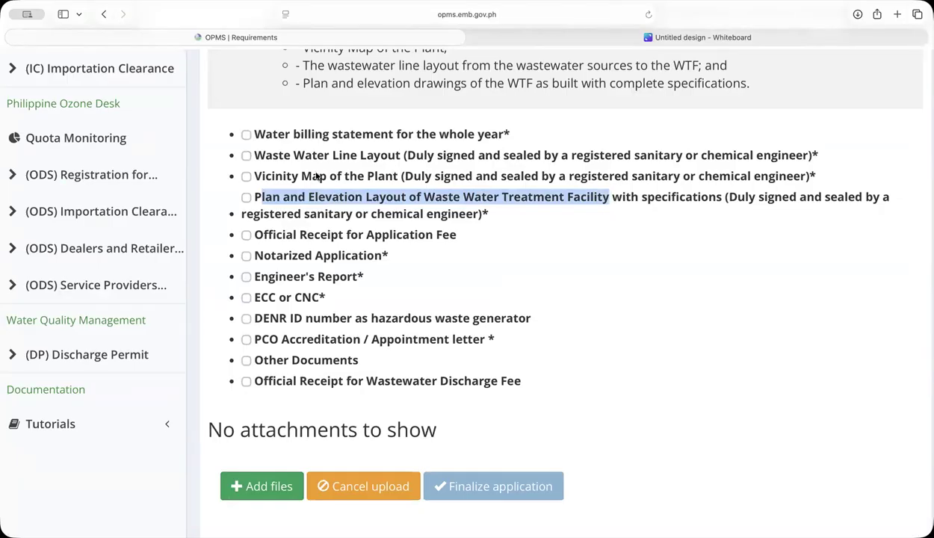
pyautogui.moveTo(253, 154); pyautogui.dragTo(391, 155)
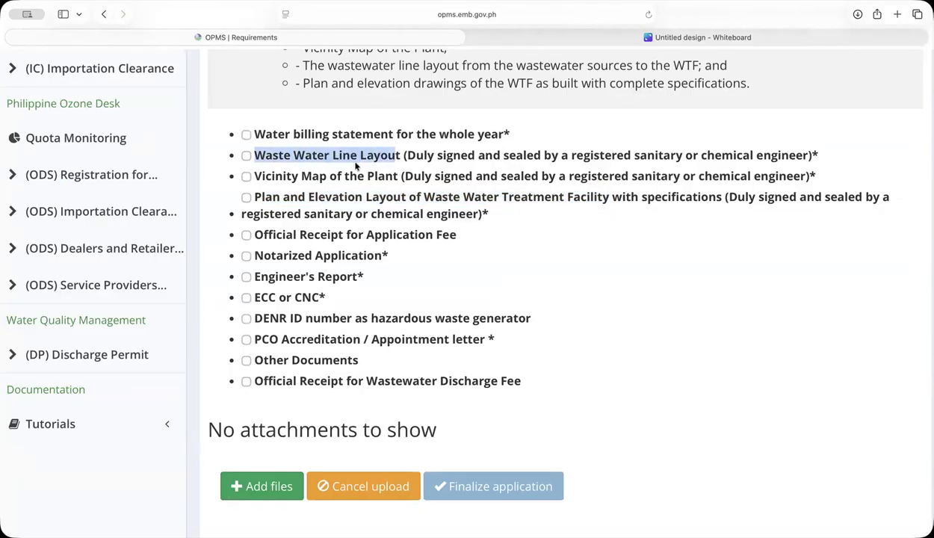
pyautogui.moveTo(265, 176); pyautogui.dragTo(391, 177)
pyautogui.click(352, 199)
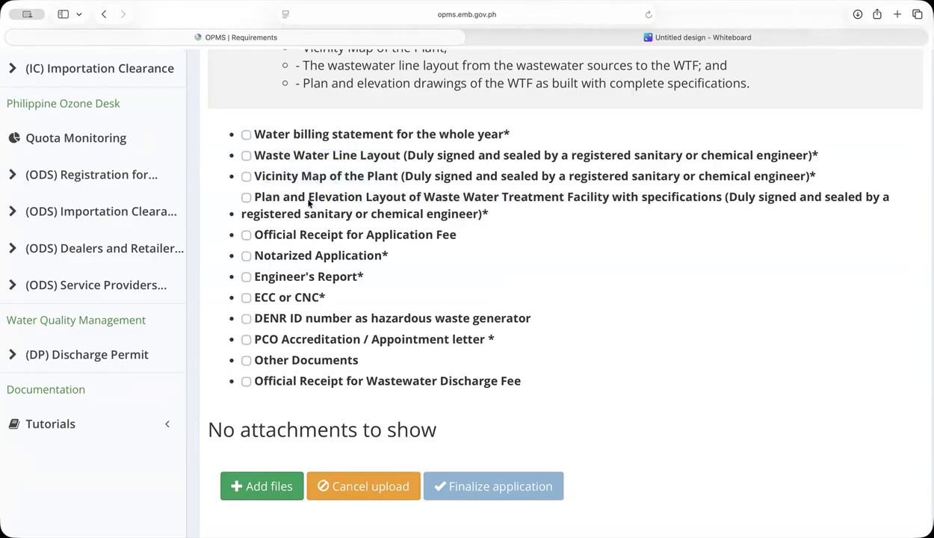
pyautogui.moveTo(253, 196); pyautogui.dragTo(614, 184)
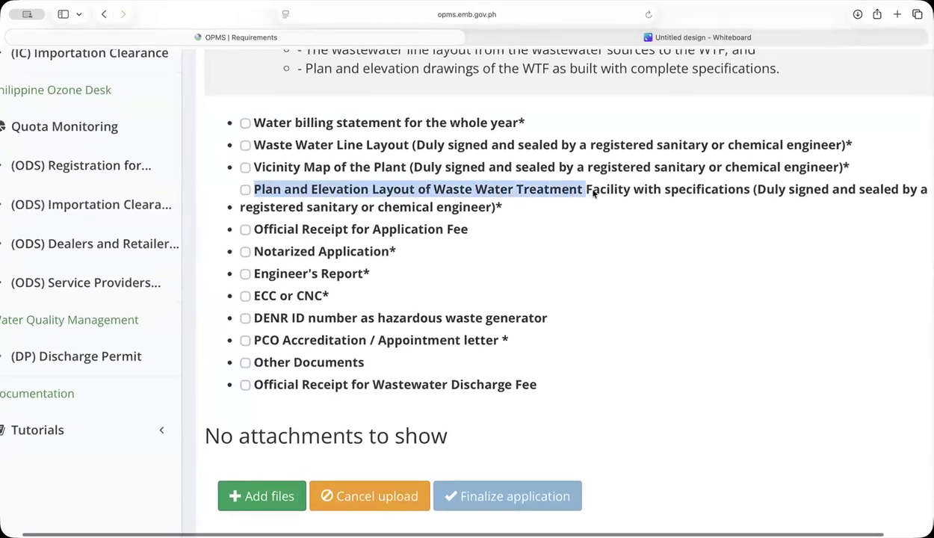
pyautogui.scroll(-1, 616, 184)
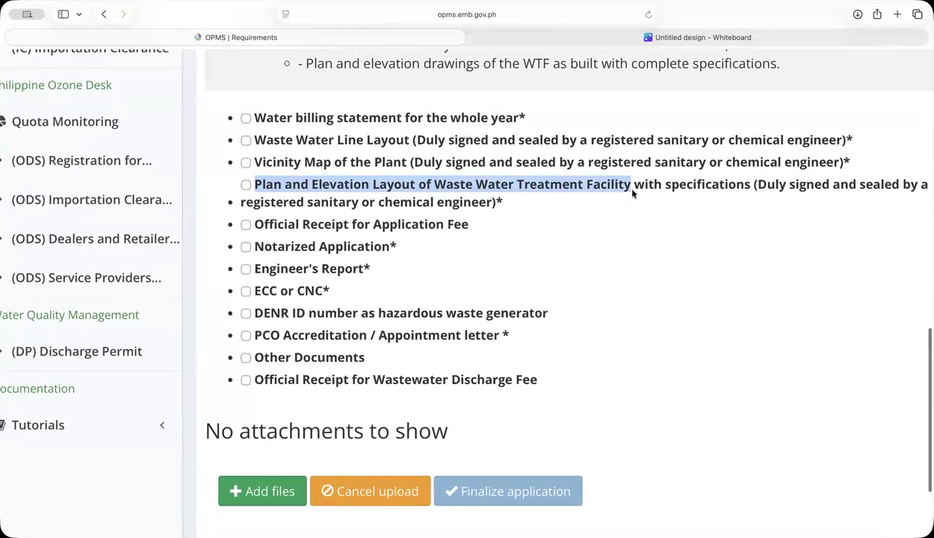
# Step: Return from the Step 6 document upload page to the Step 4 flow meter and treatment system form
pyautogui.scroll(10, 375, 127)
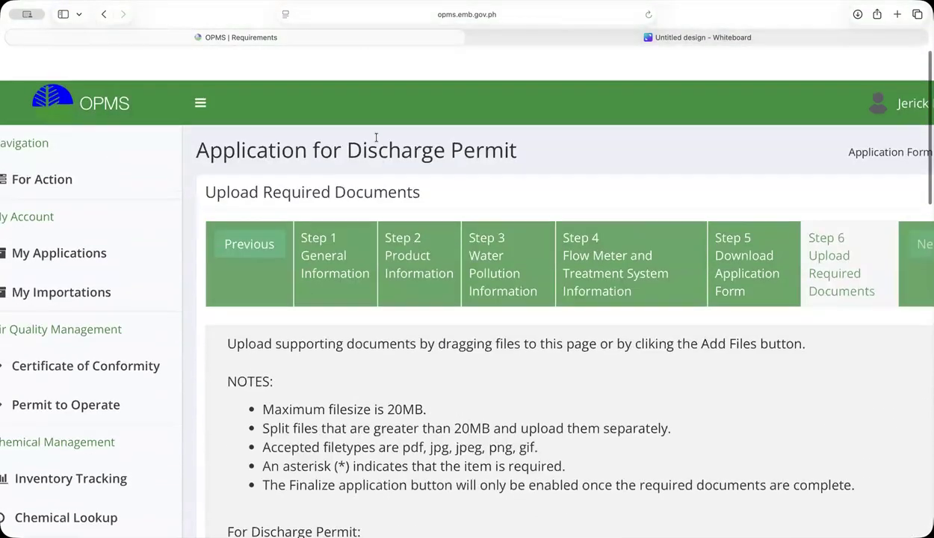
pyautogui.click(247, 217)
pyautogui.click(239, 211)
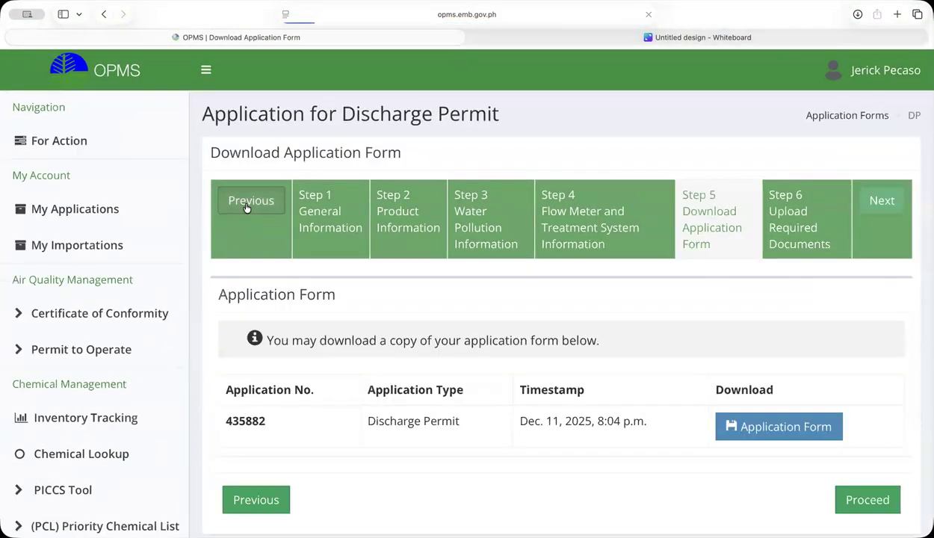
# Step: Recheck the saved Step 4 entries for wastewater treatment capacity, investment, and the primary, secondary and chemical systems
pyautogui.scroll(-8, 596, 263)
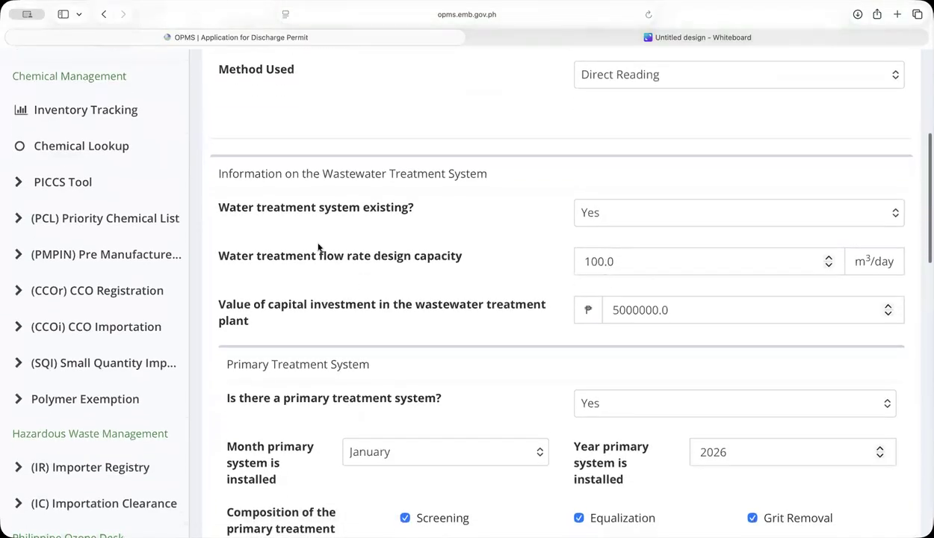
pyautogui.scroll(-5, 395, 193)
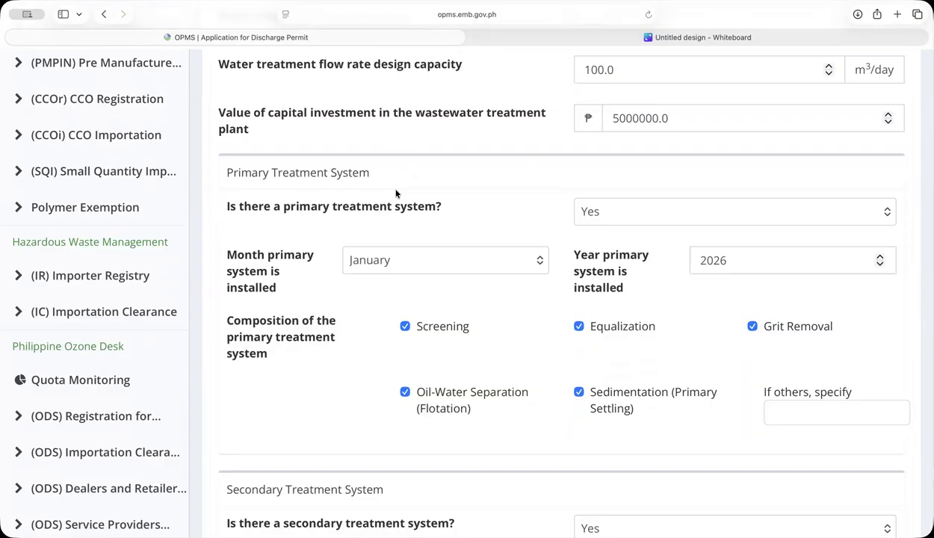
pyautogui.scroll(5, 496, 242)
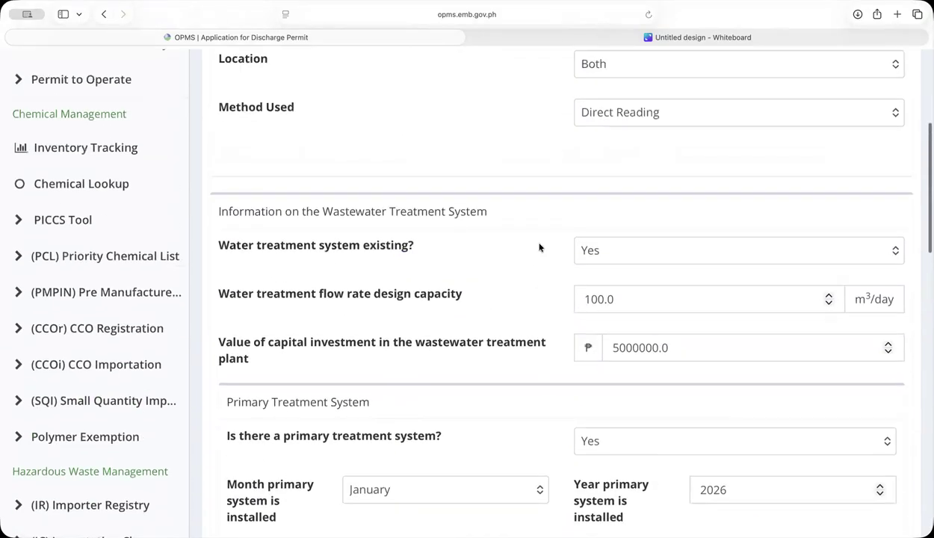
pyautogui.scroll(-2, 539, 248)
pyautogui.scroll(-15, 539, 247)
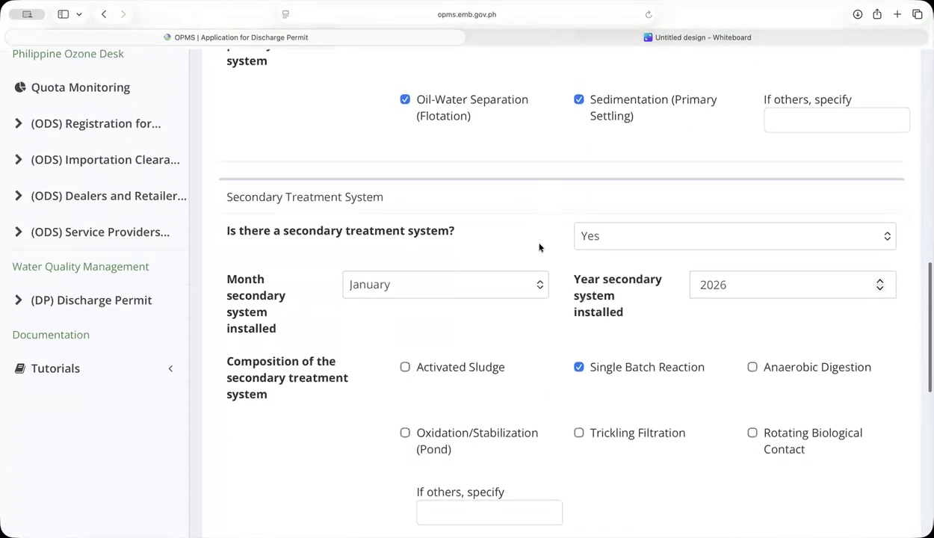
pyautogui.scroll(-1, 537, 244)
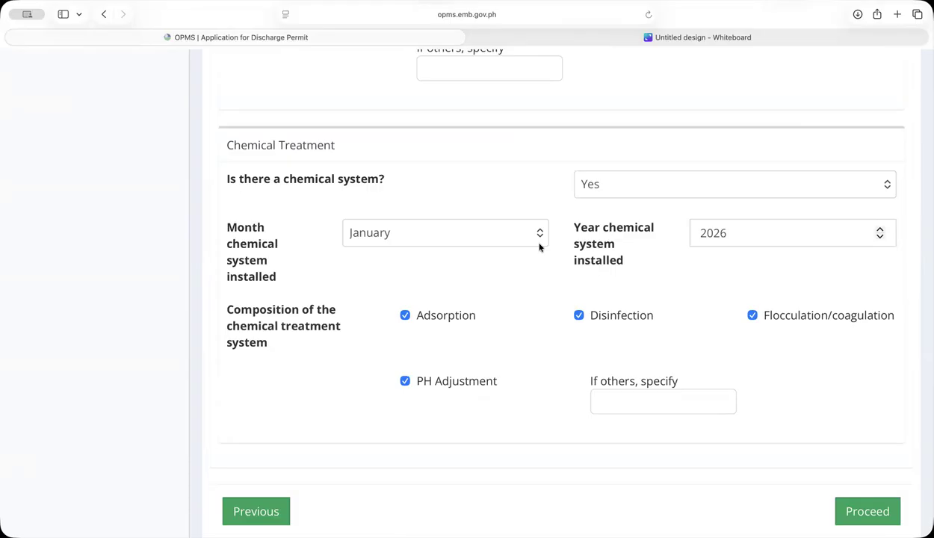
pyautogui.scroll(15, 540, 248)
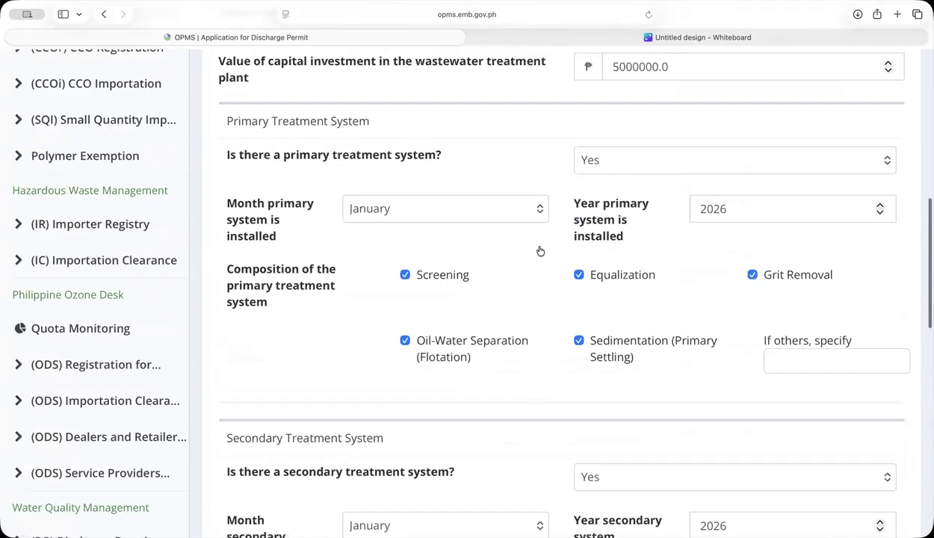